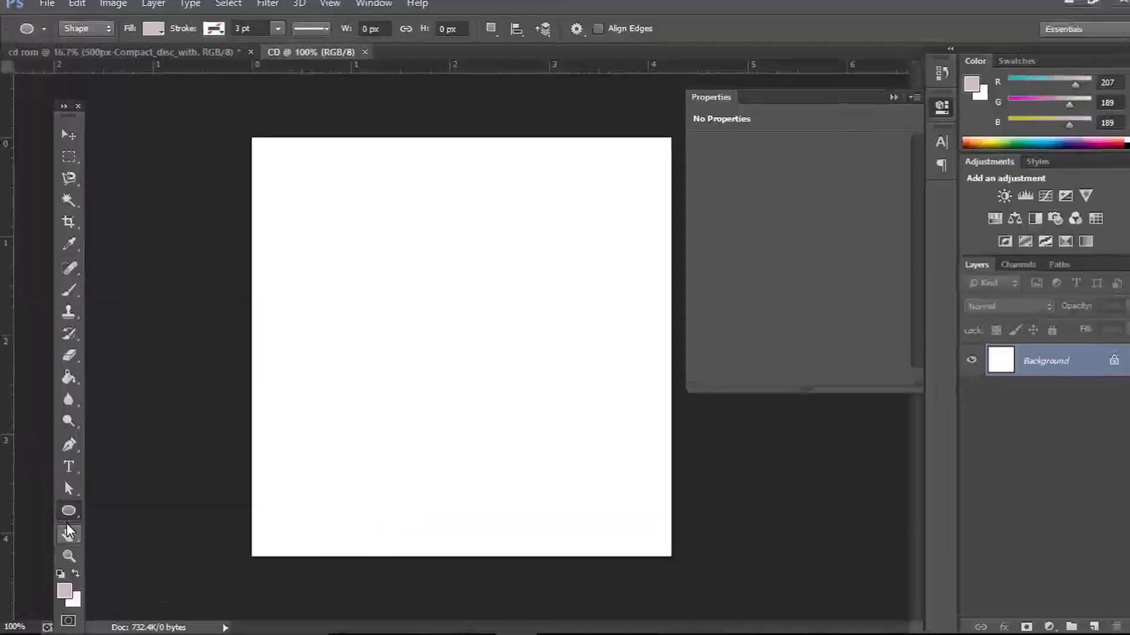
Fill the white background with the pinkish-grey foreground colour using the Paint Bucket
click(69, 377)
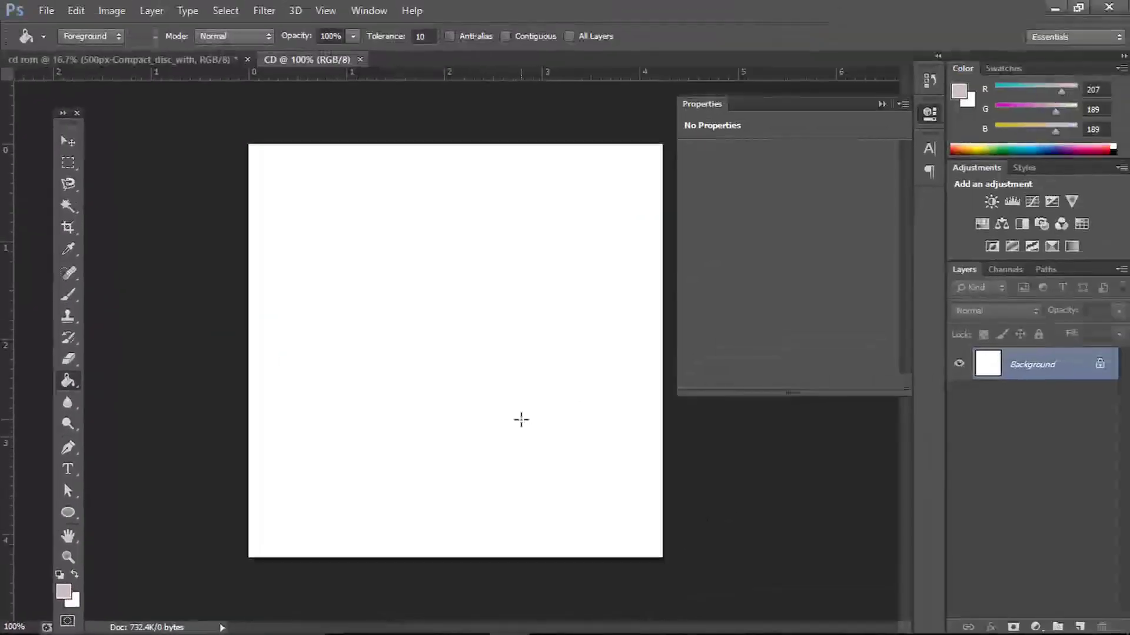
click(521, 419)
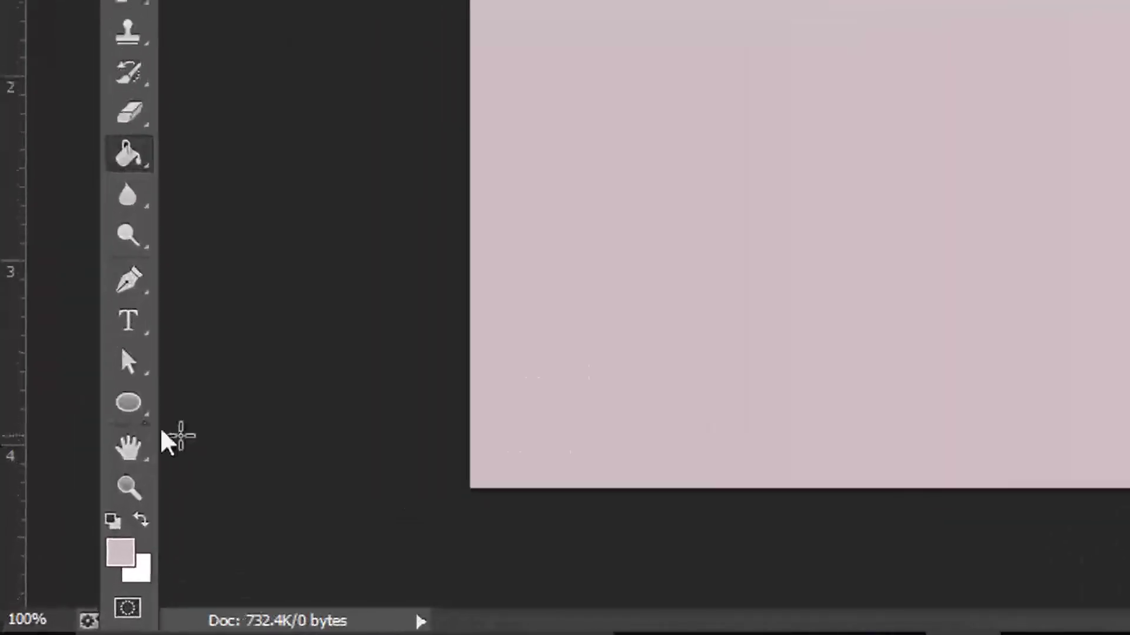
Set the foreground colour to light grey (219, 219, 219) and draw a circle about 504 px wide covering the canvas
click(130, 402)
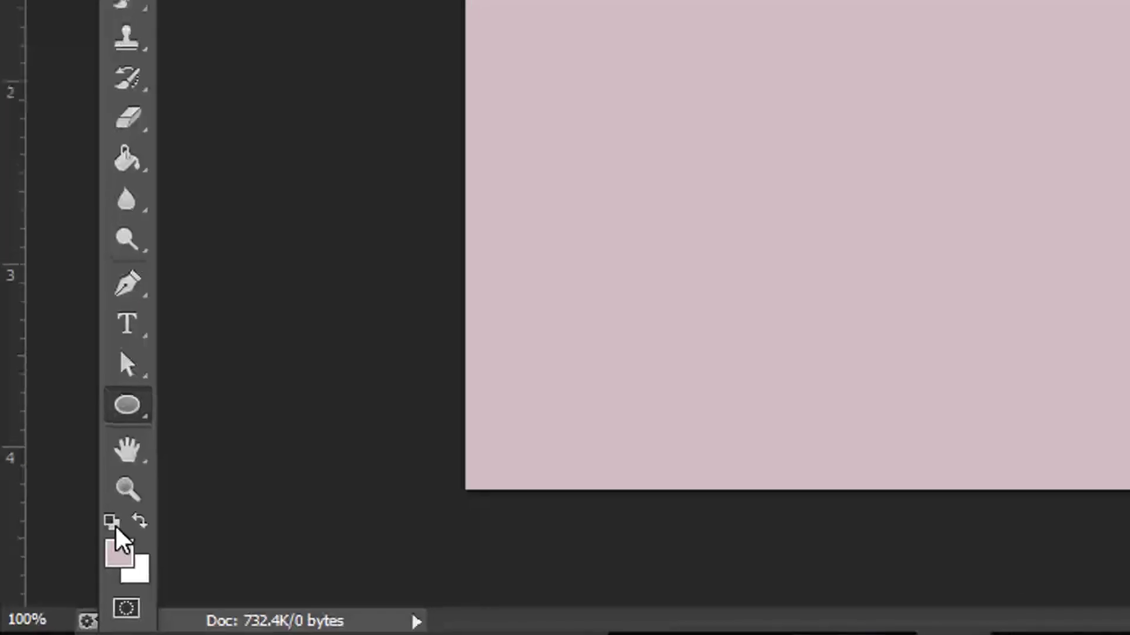
click(114, 524)
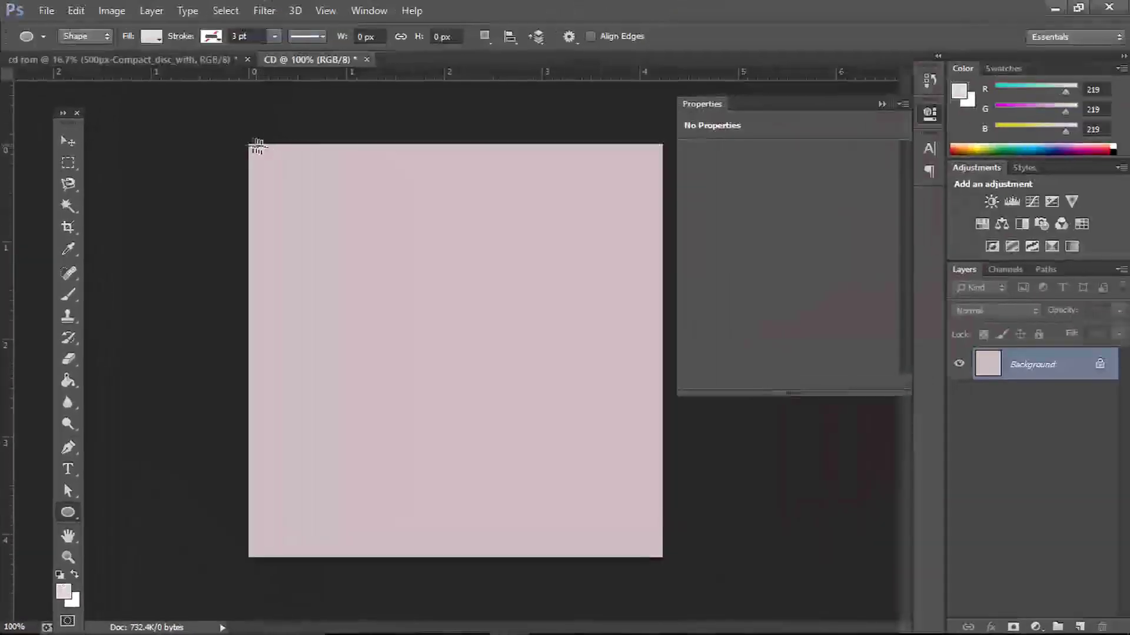
drag(247, 144, 666, 615)
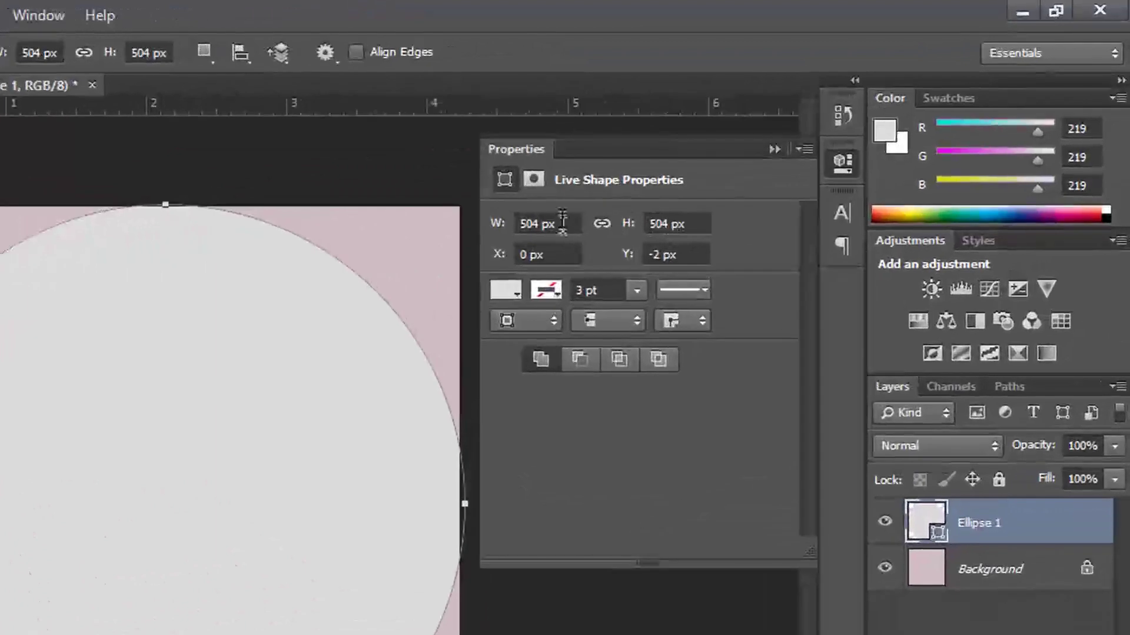
Set the large circle's width and height to 500 px and its X and Y position to 0 px
click(542, 223)
text(500)
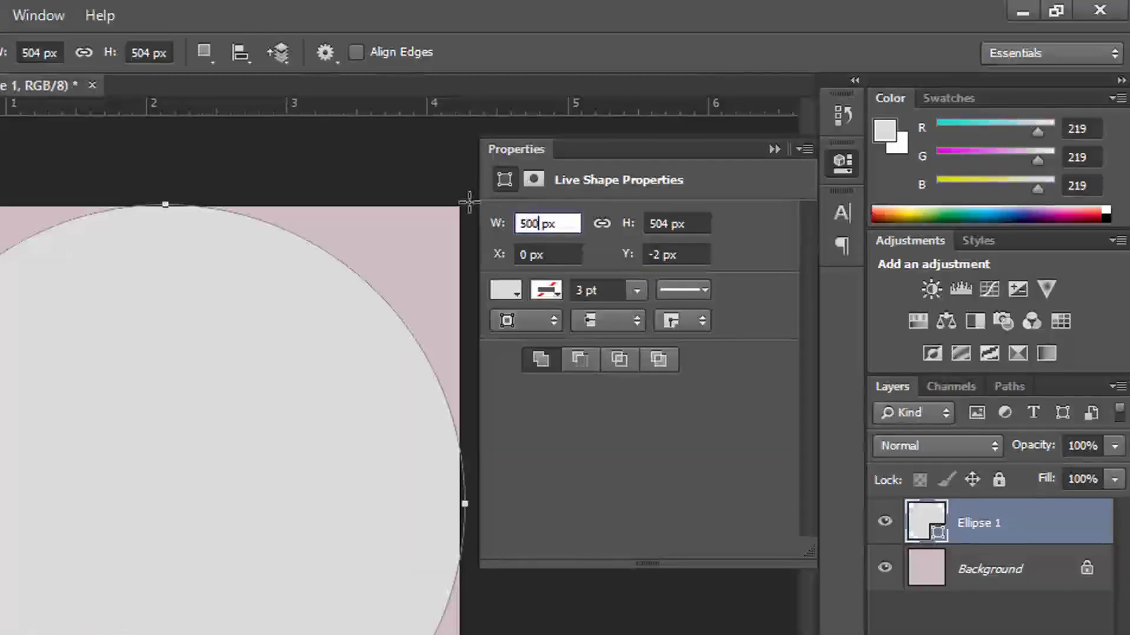
key(Tab)
text(50)
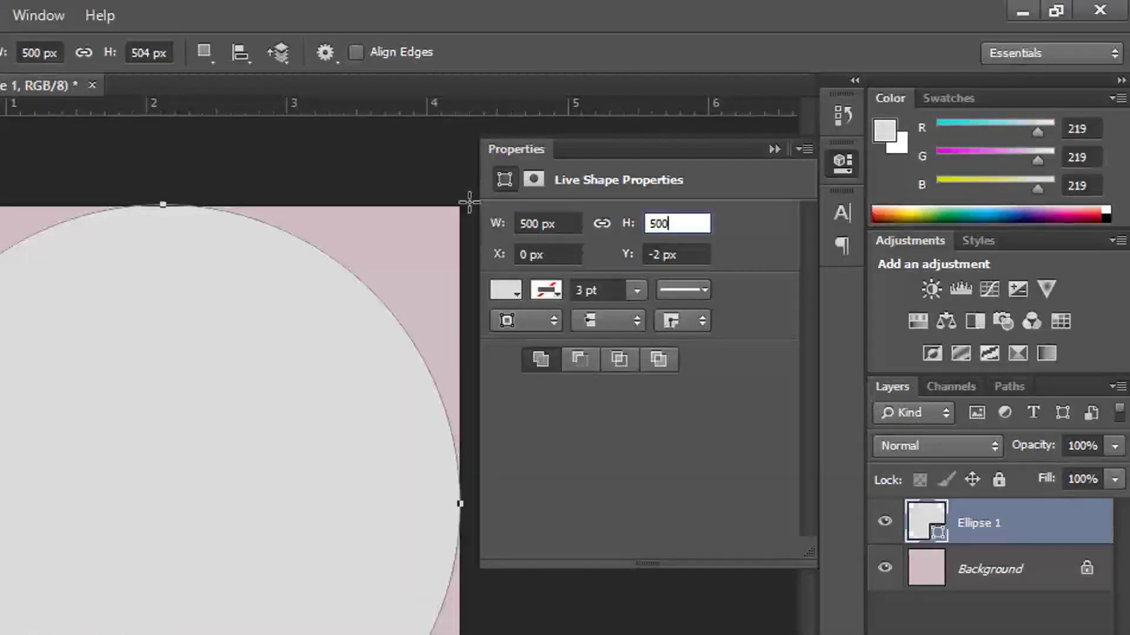
drag(648, 254, 689, 254)
text(0)
click(569, 256)
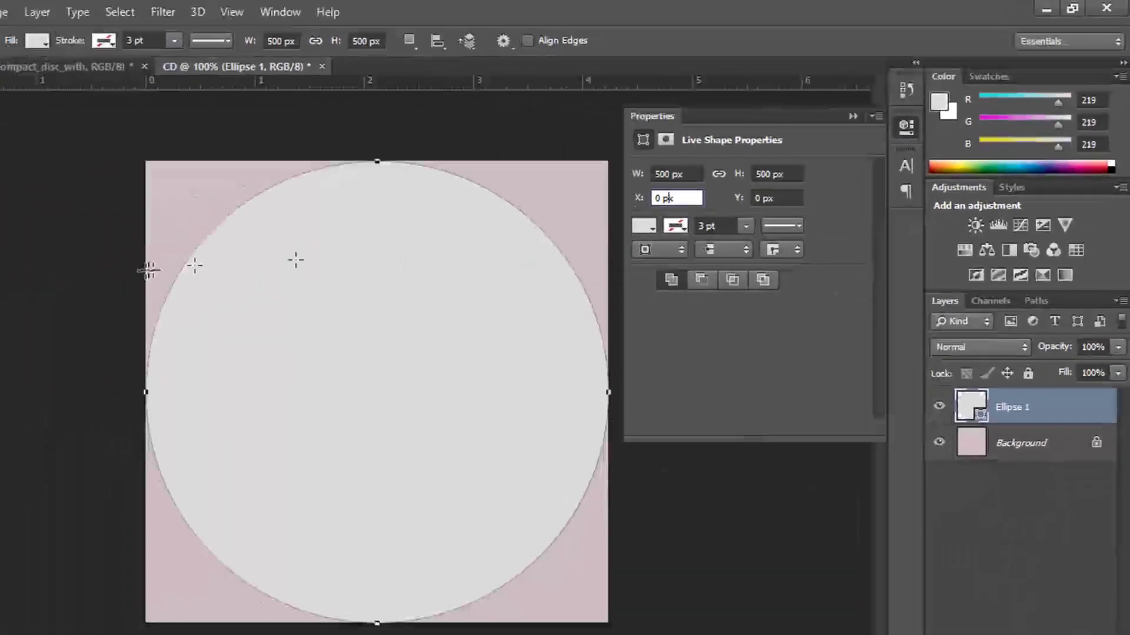
click(63, 142)
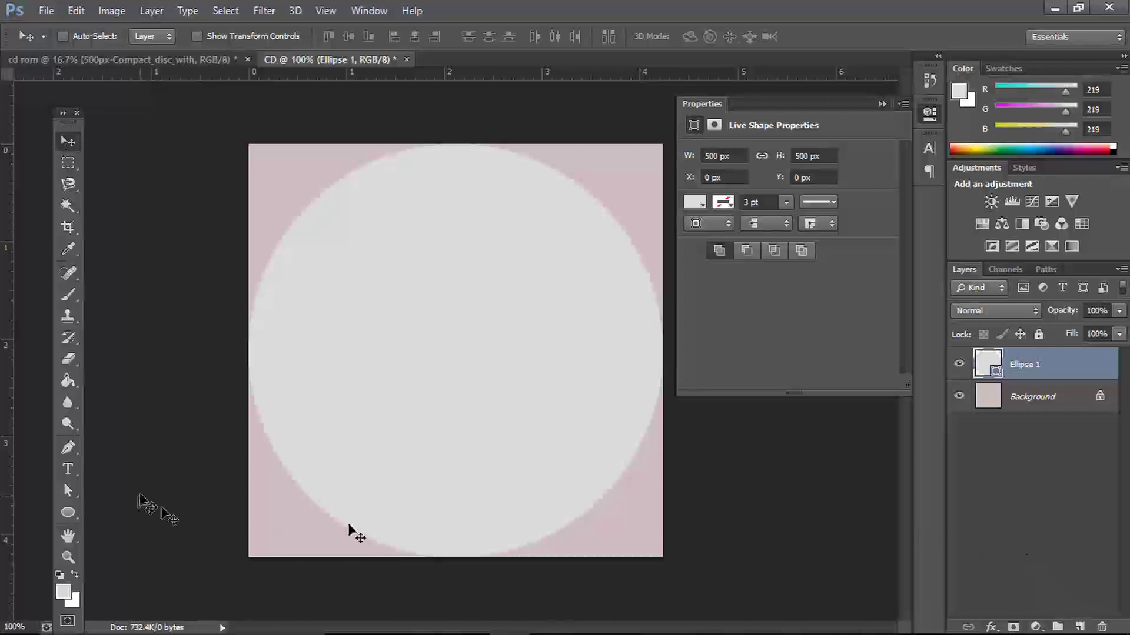
Set the foreground colour to grey b9b5b5 and draw a circle about 218 px wide near the middle of the disc
click(67, 512)
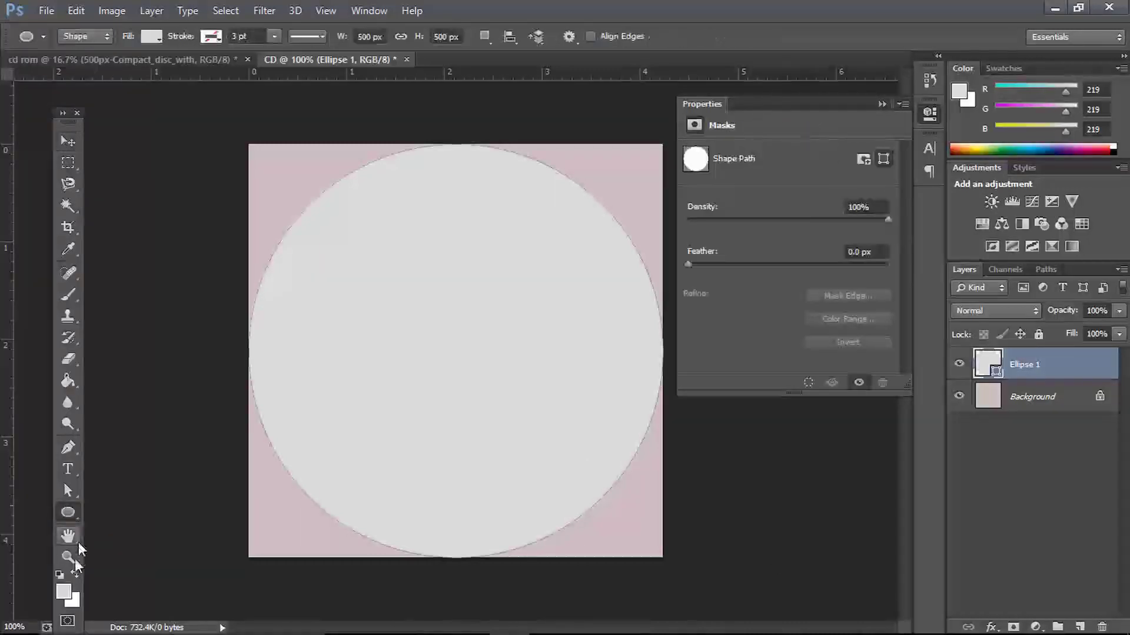
click(63, 591)
click(490, 424)
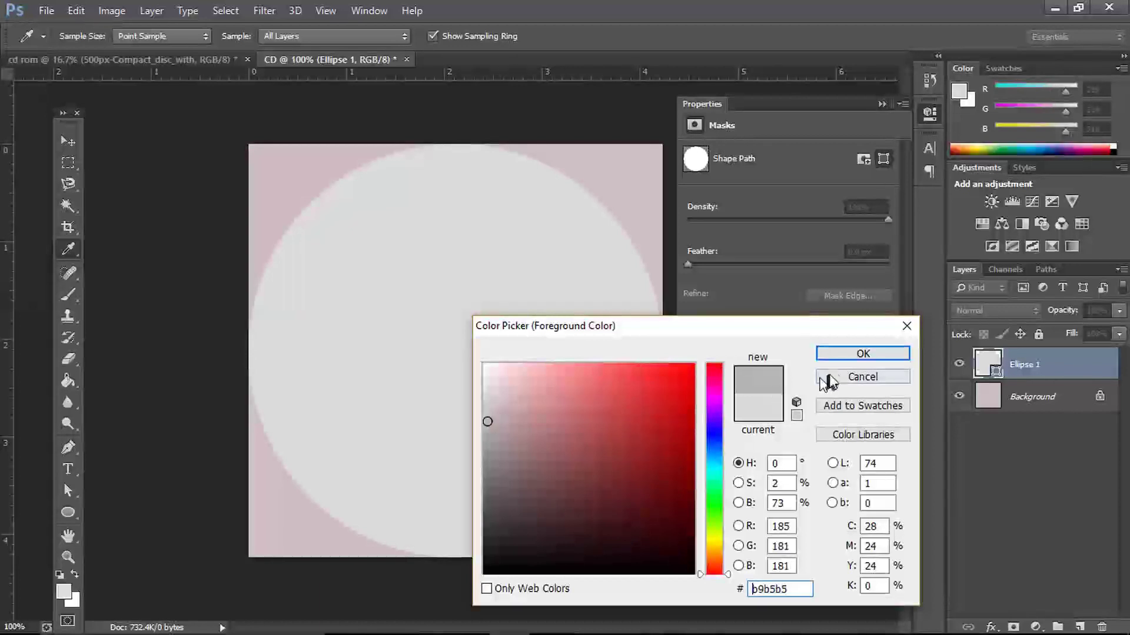
click(836, 355)
drag(369, 274, 559, 454)
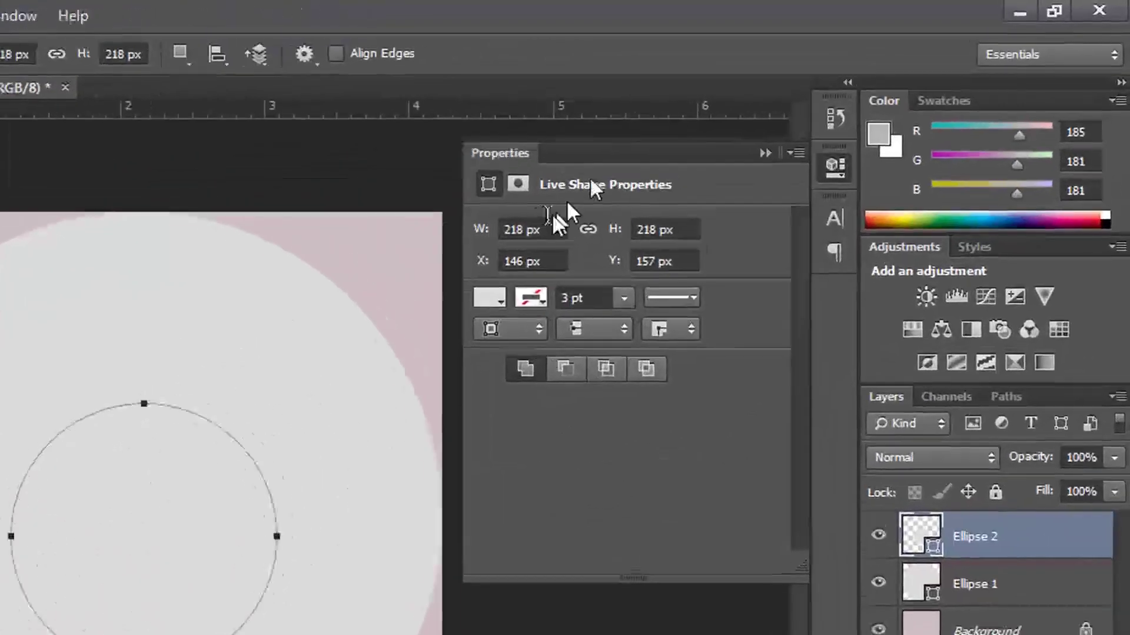
Set the small circle's width and height to 150 px and fill it with the medium grey from the recently used colours
click(535, 230)
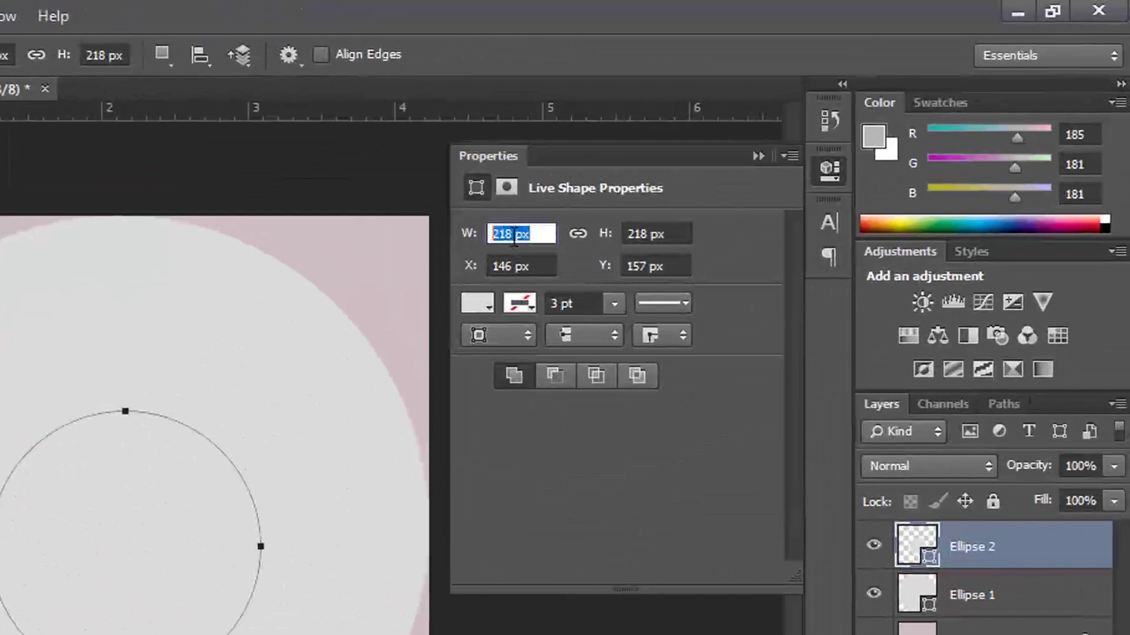
text(150)
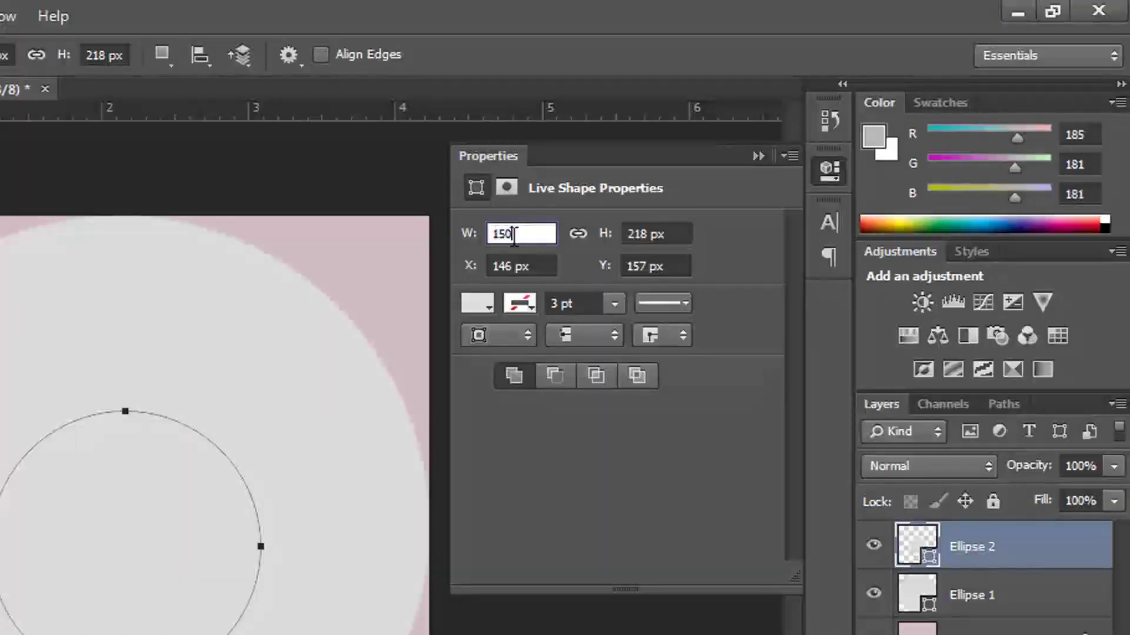
key(Tab)
text(15)
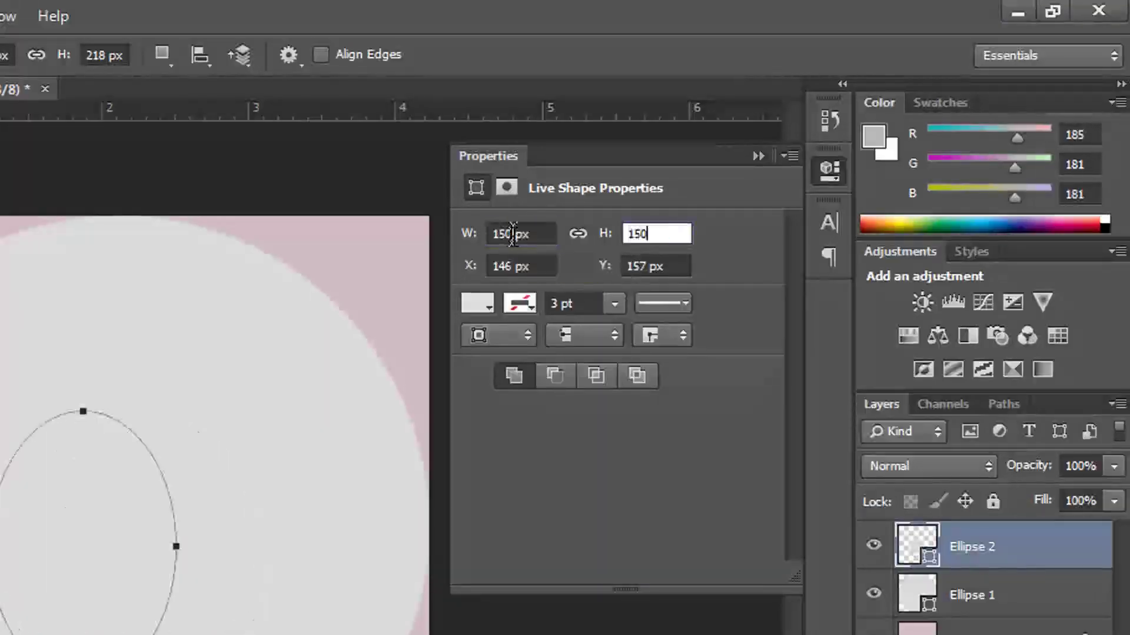
text(0)
key(Return)
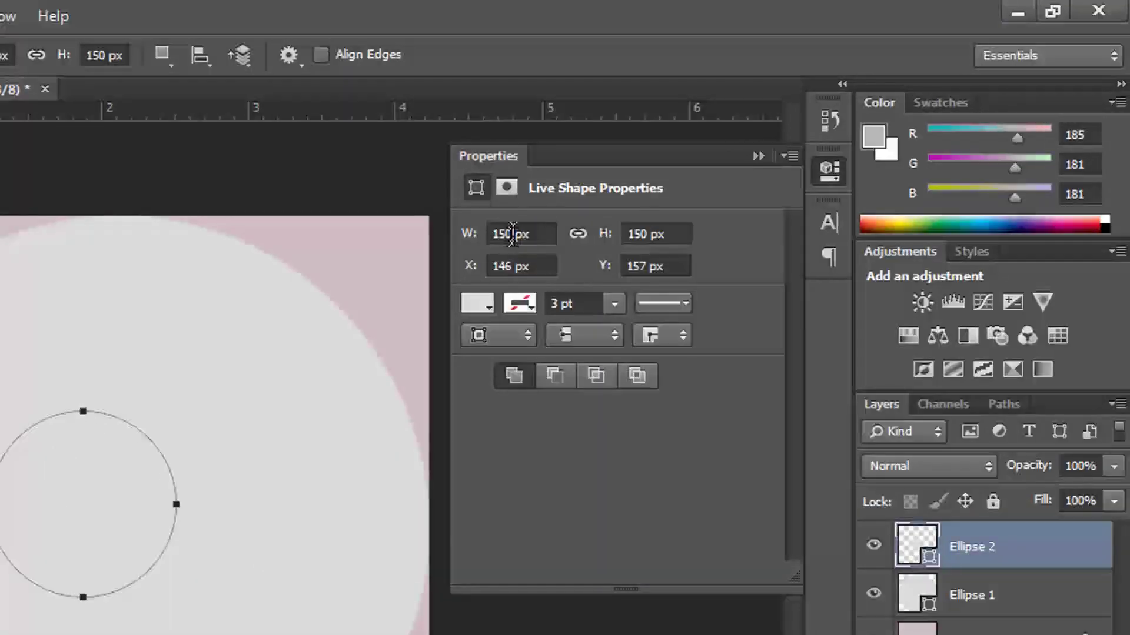
click(476, 304)
click(484, 412)
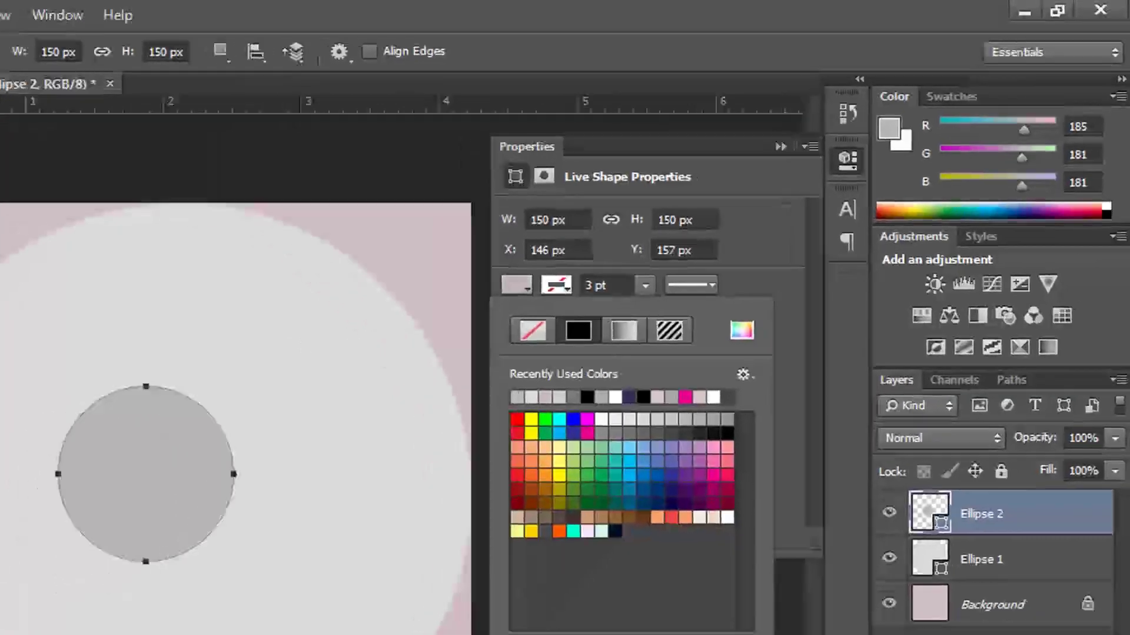
Align the Ellipse 1 and Ellipse 2 layers on their horizontal and vertical centres, and clear the layer selection
click(25, 144)
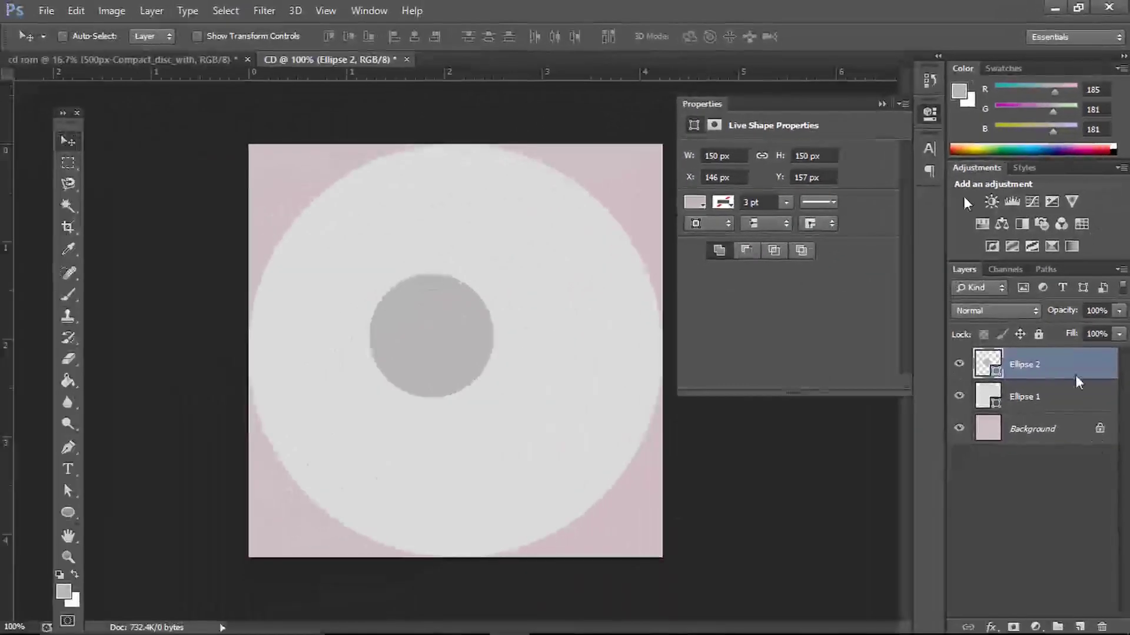
shift+click(1052, 400)
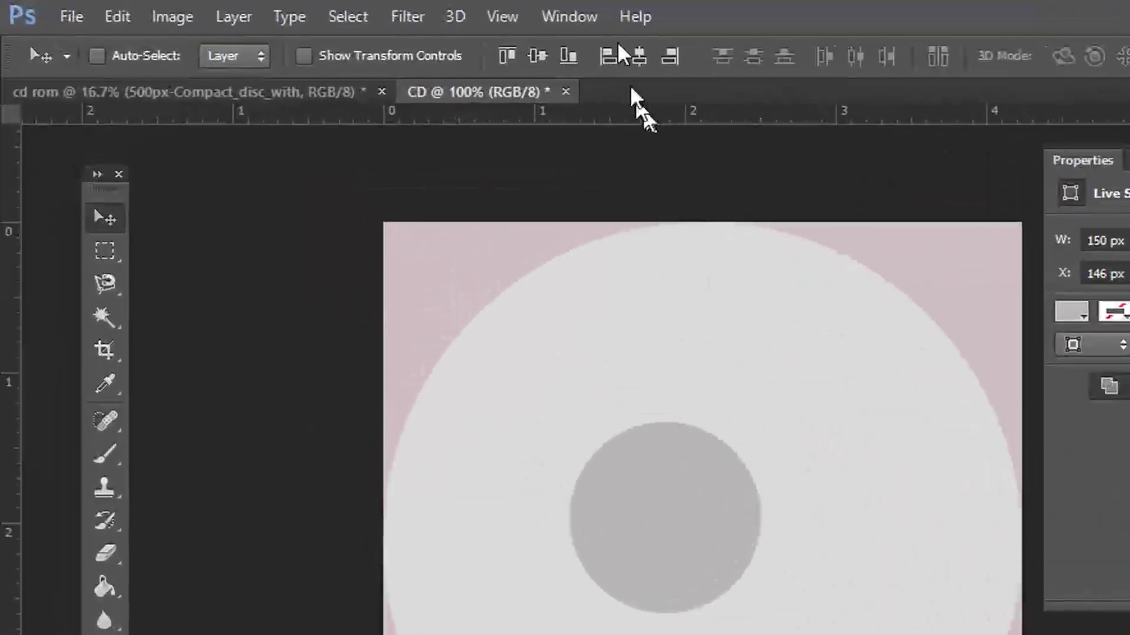
click(643, 54)
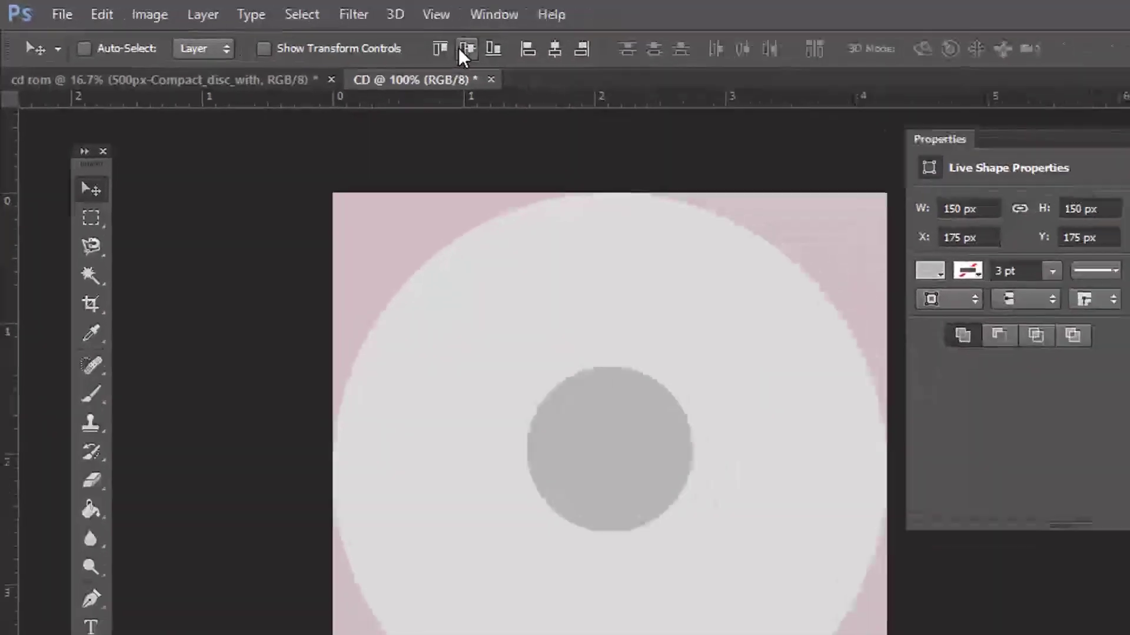
click(460, 50)
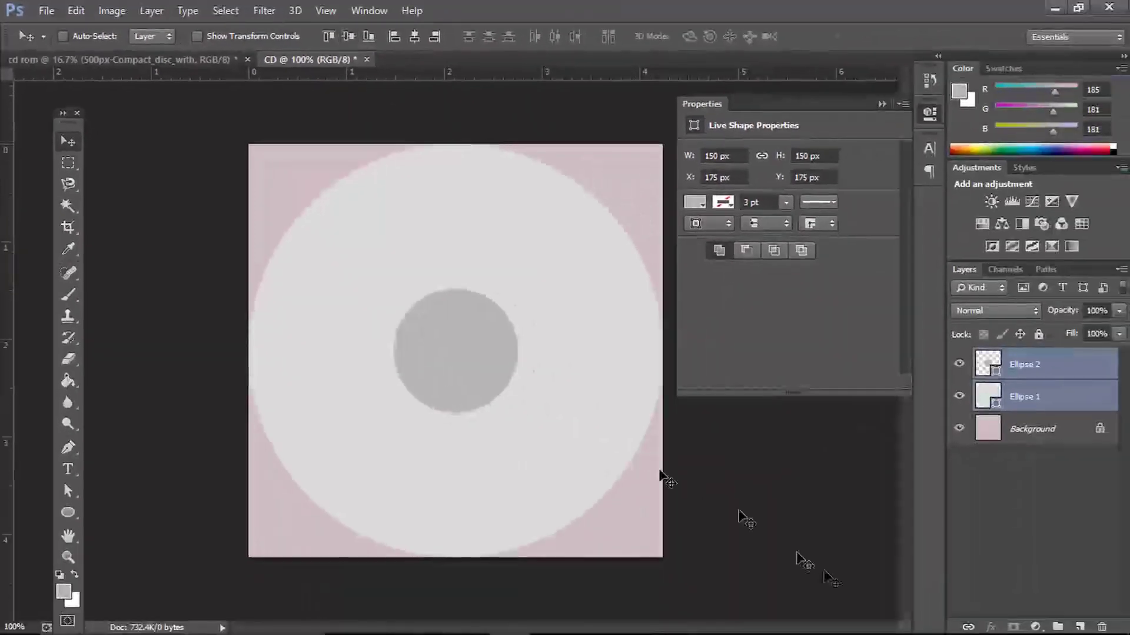
click(1043, 475)
Select the circle path on the Ellipse 2 layer with the Path Selection tool and copy it
click(1041, 395)
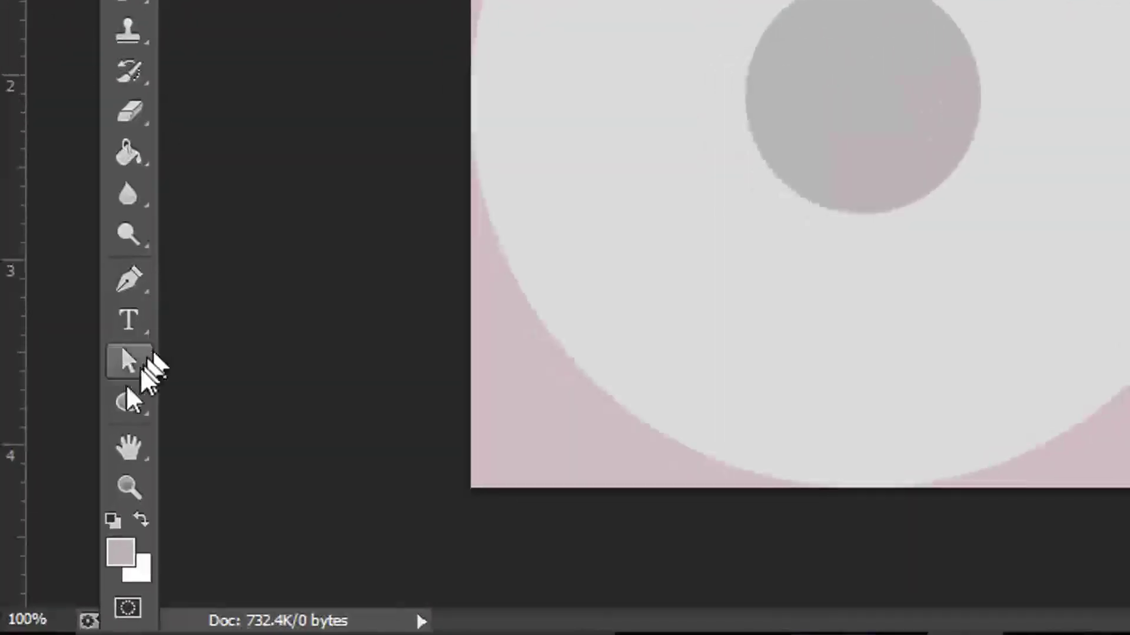
click(74, 476)
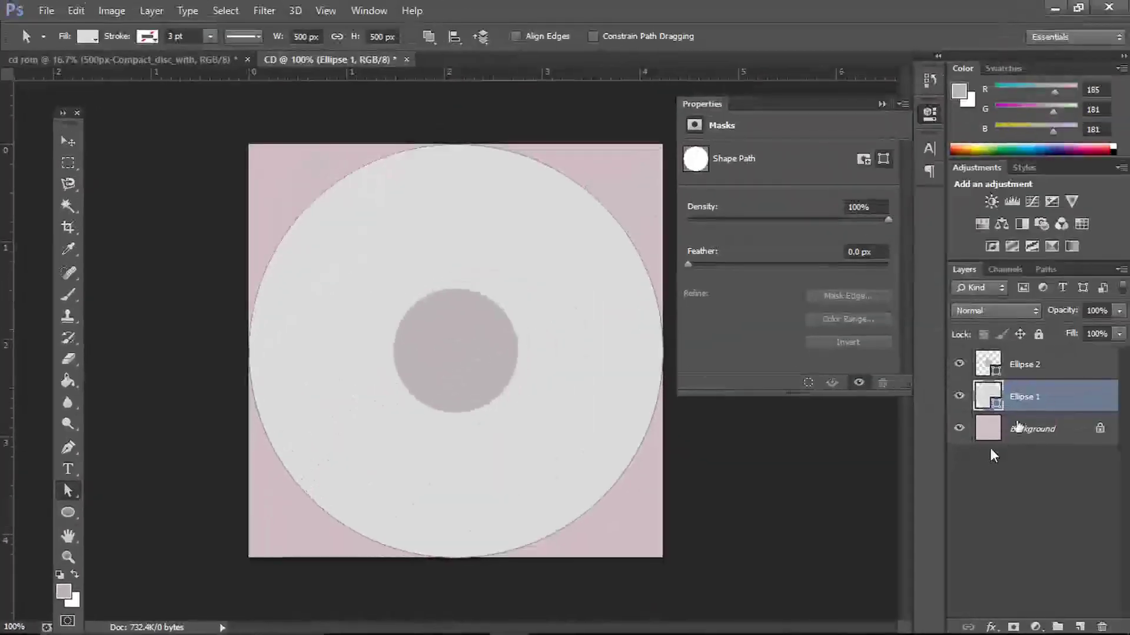
click(1068, 369)
drag(361, 266, 555, 444)
key(ctrl+c)
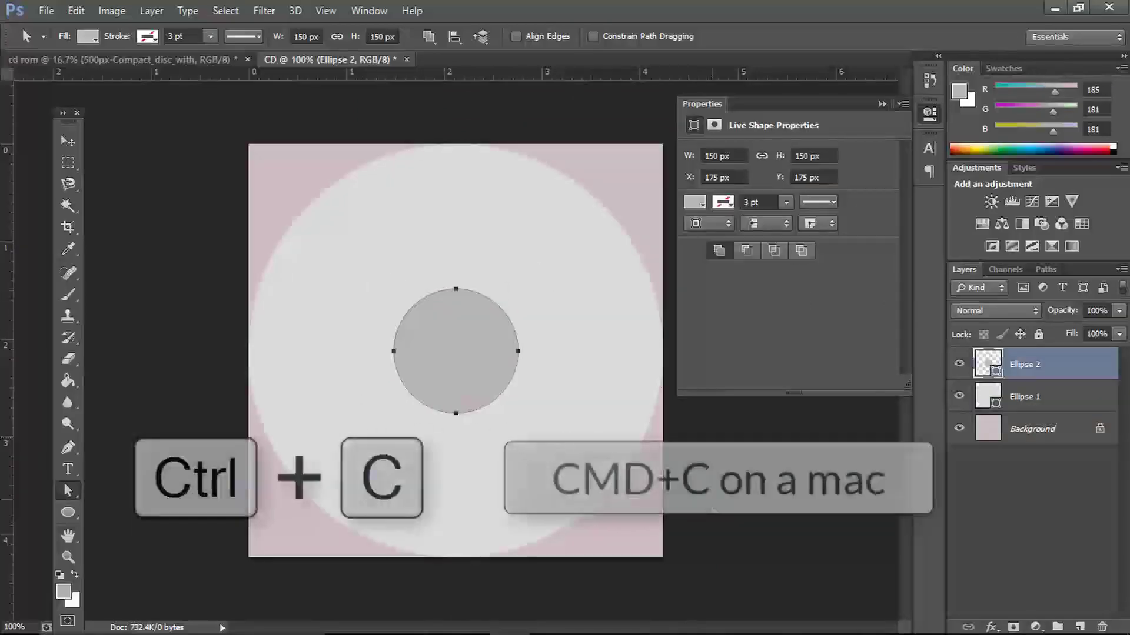
Hide the Ellipse 2 layer and paste the copied circle path into the Ellipse 1 shape
click(1012, 394)
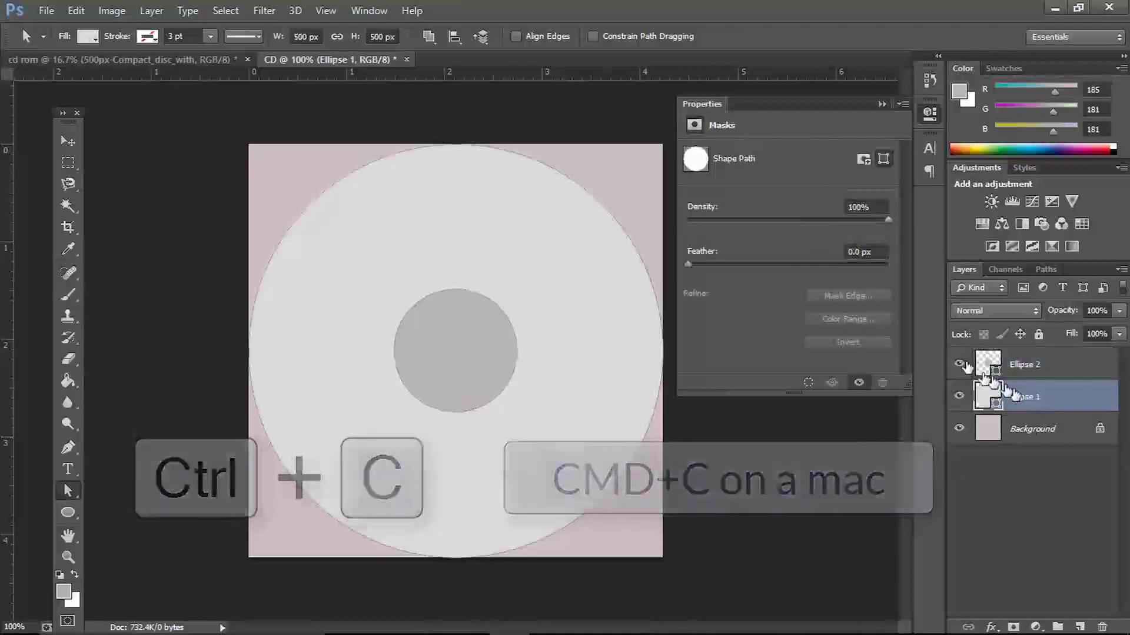
click(956, 365)
key(ctrl+v)
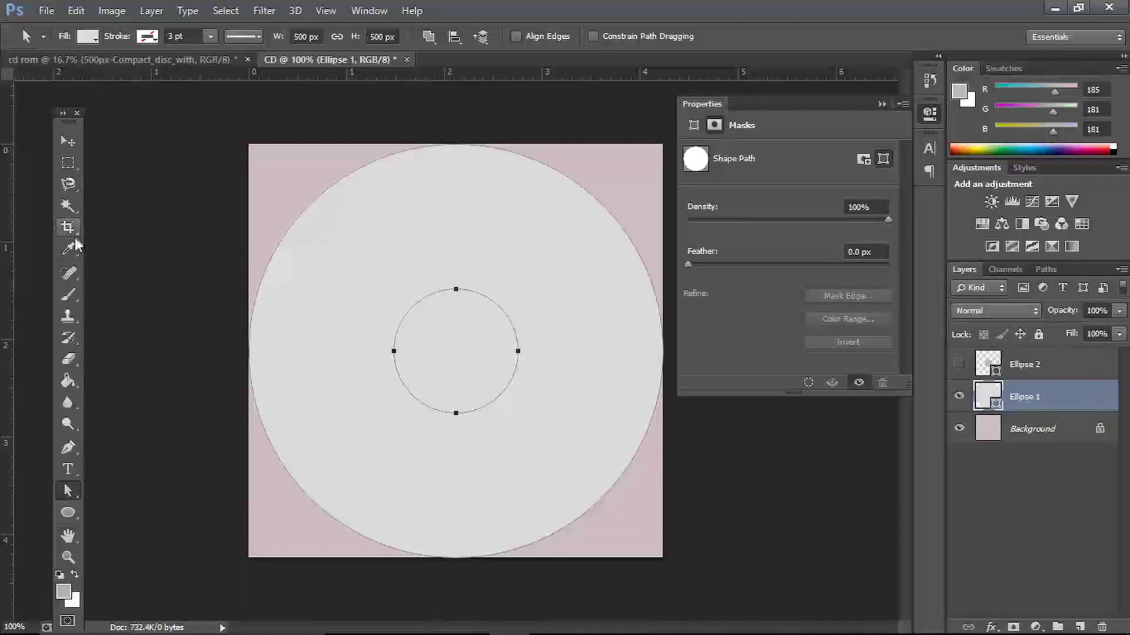
Cut the pasted circle out of the disc with Subtract Front Shape and show the Ellipse 2 layer again
click(66, 452)
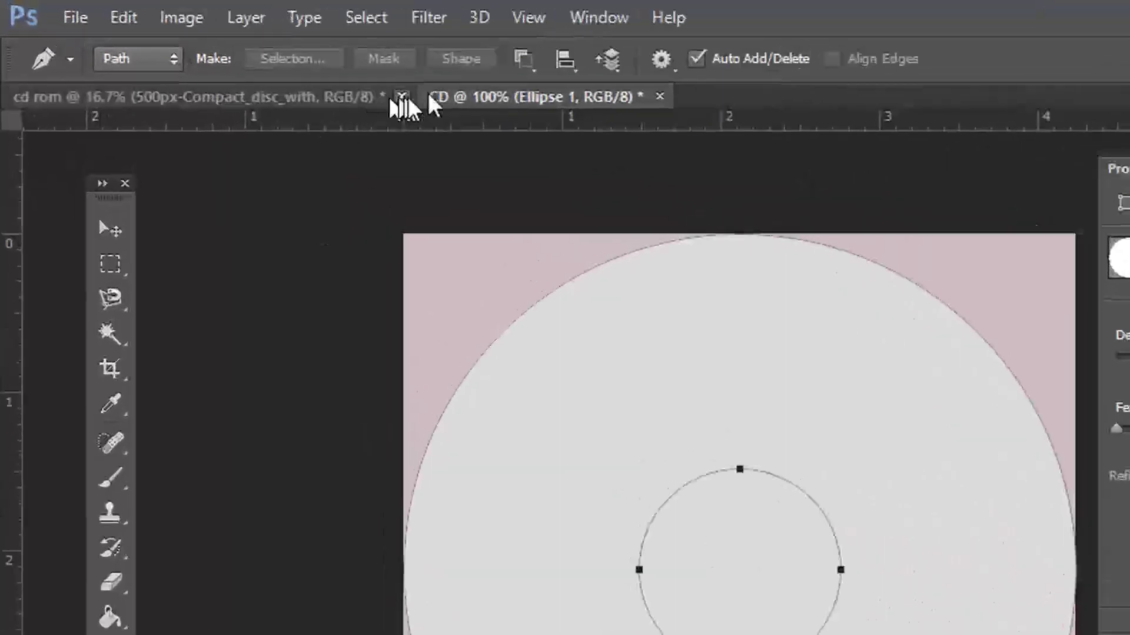
click(322, 36)
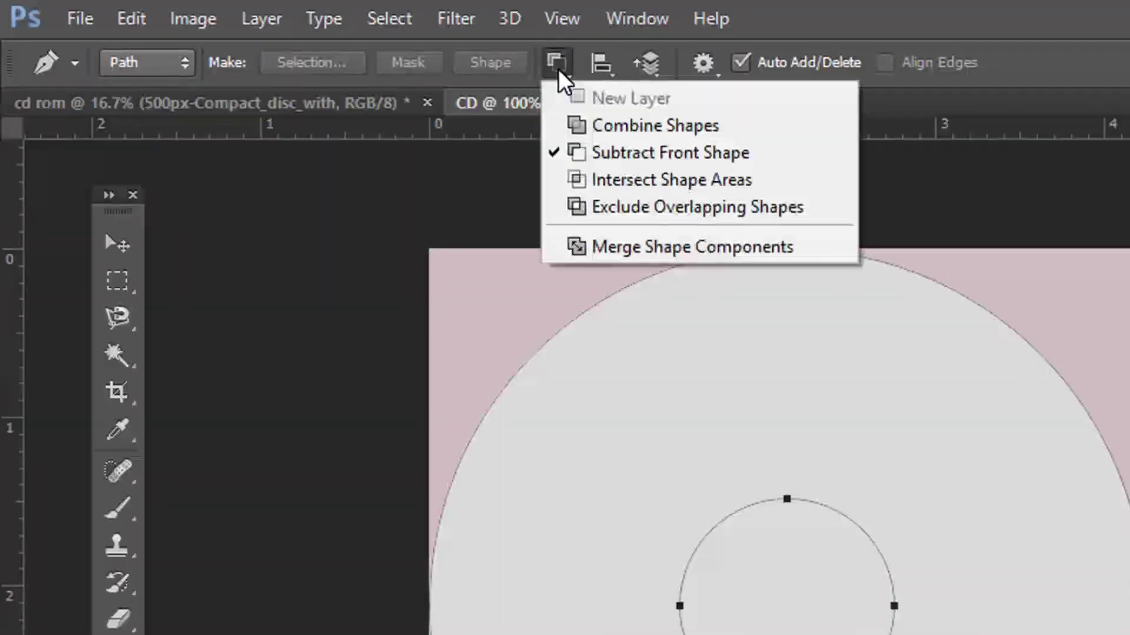
click(595, 155)
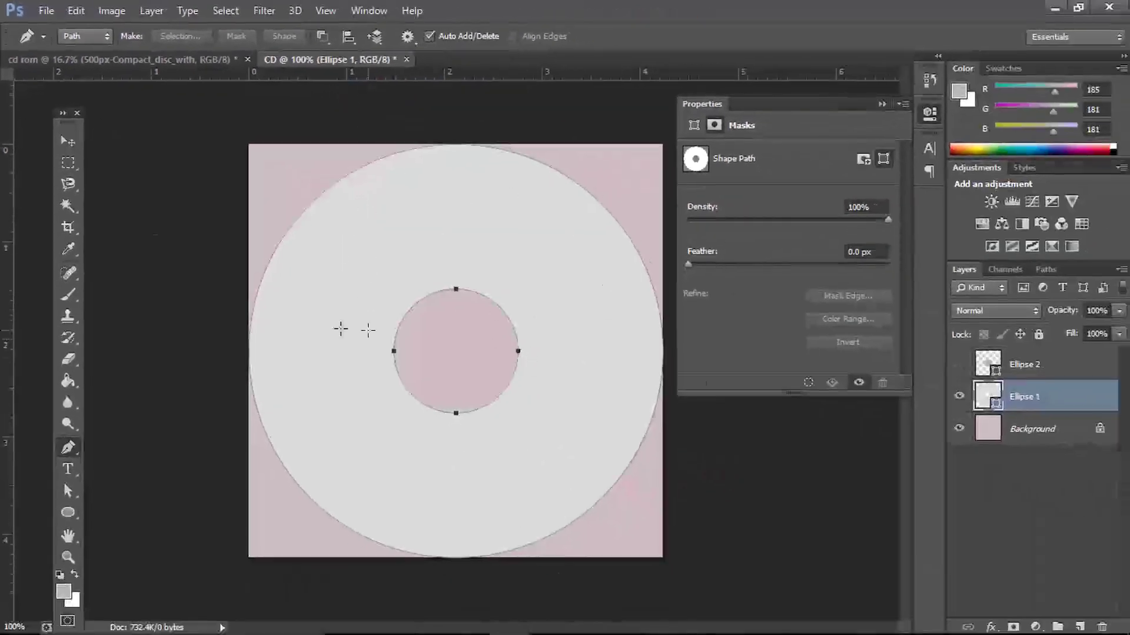
click(68, 141)
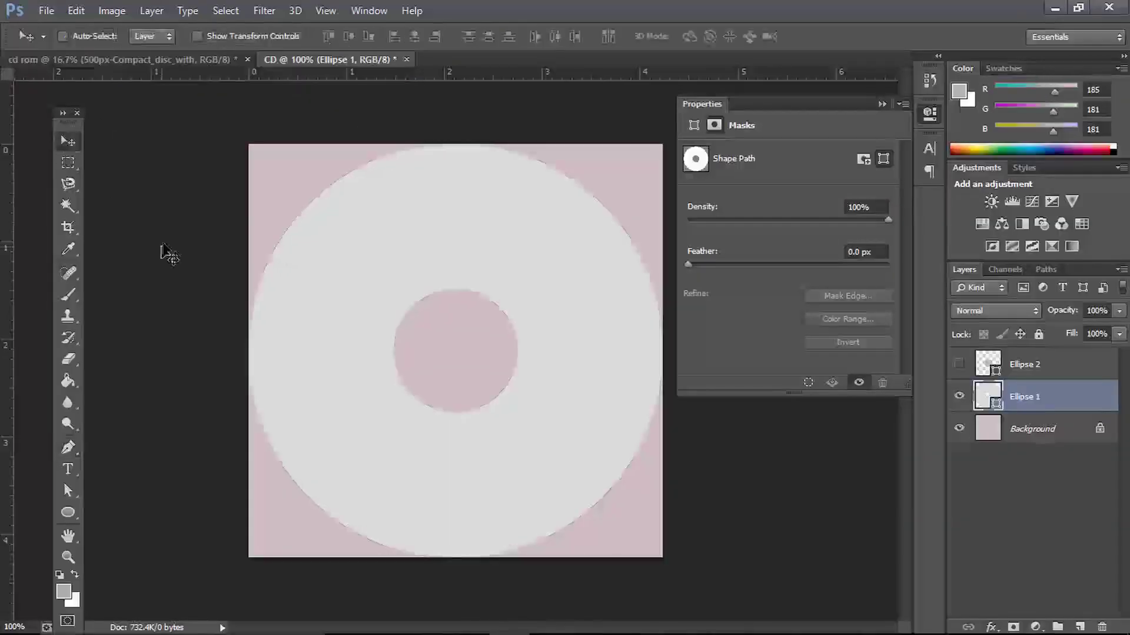
click(960, 365)
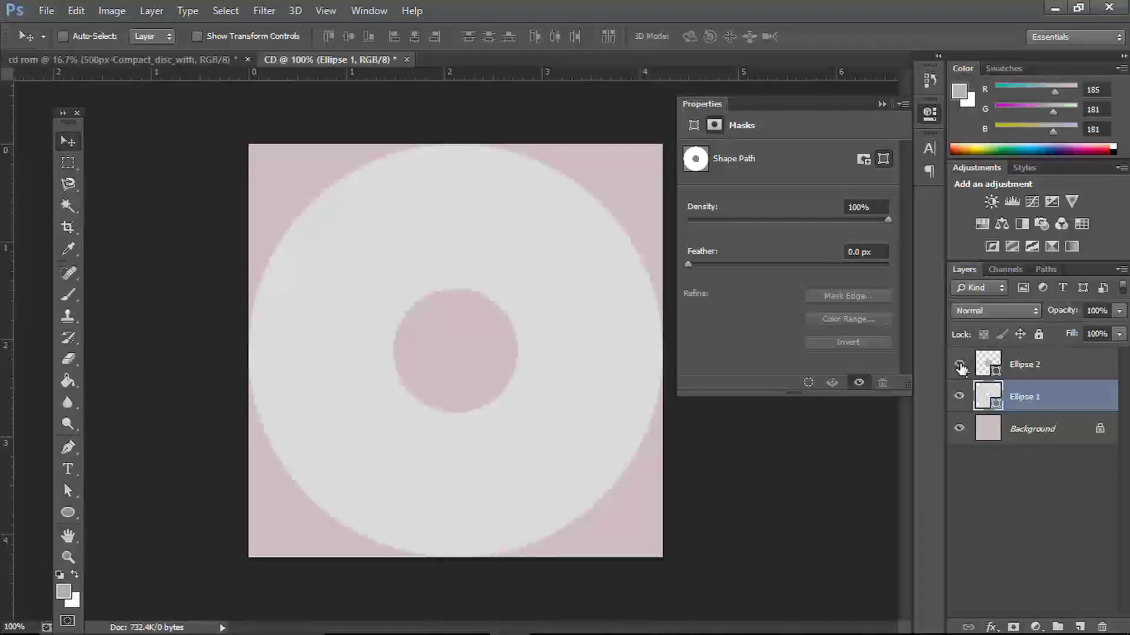
Set the foreground colour to light grey (231, 231, 231) and draw a circle about 76 px wide inside the grey centre circle
click(1015, 373)
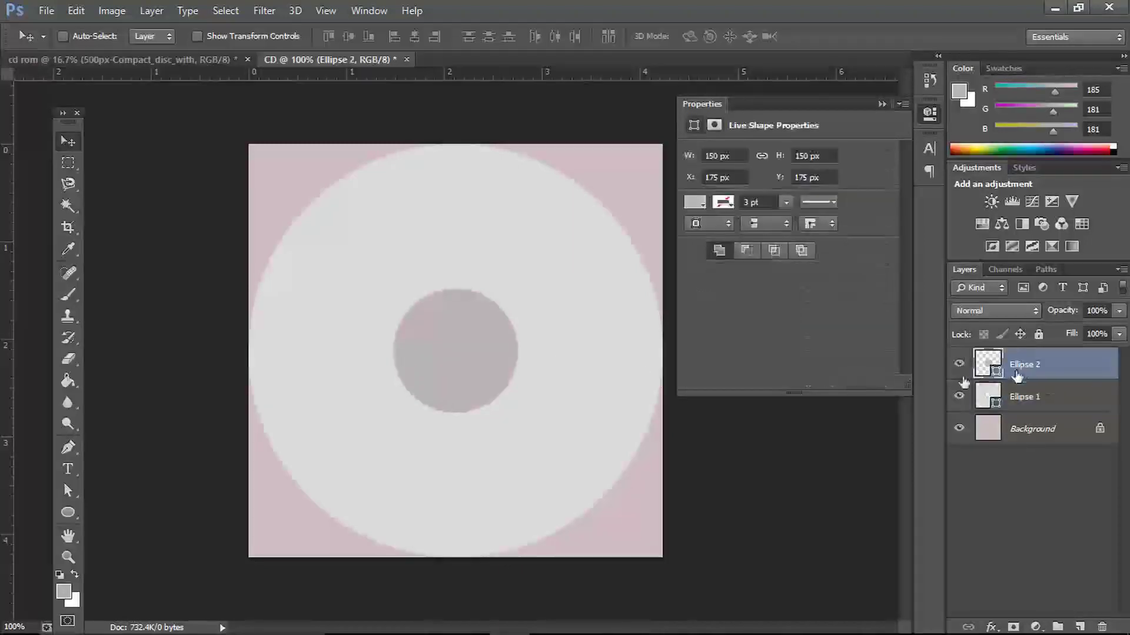
click(67, 514)
click(64, 591)
drag(485, 397, 486, 383)
click(824, 356)
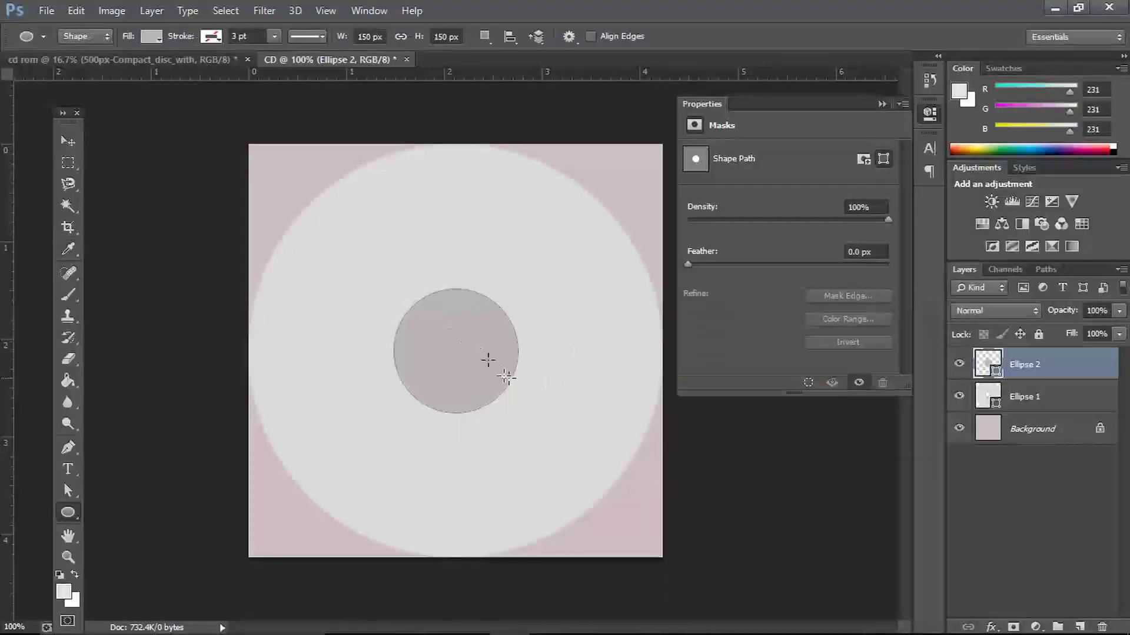
drag(431, 326, 492, 389)
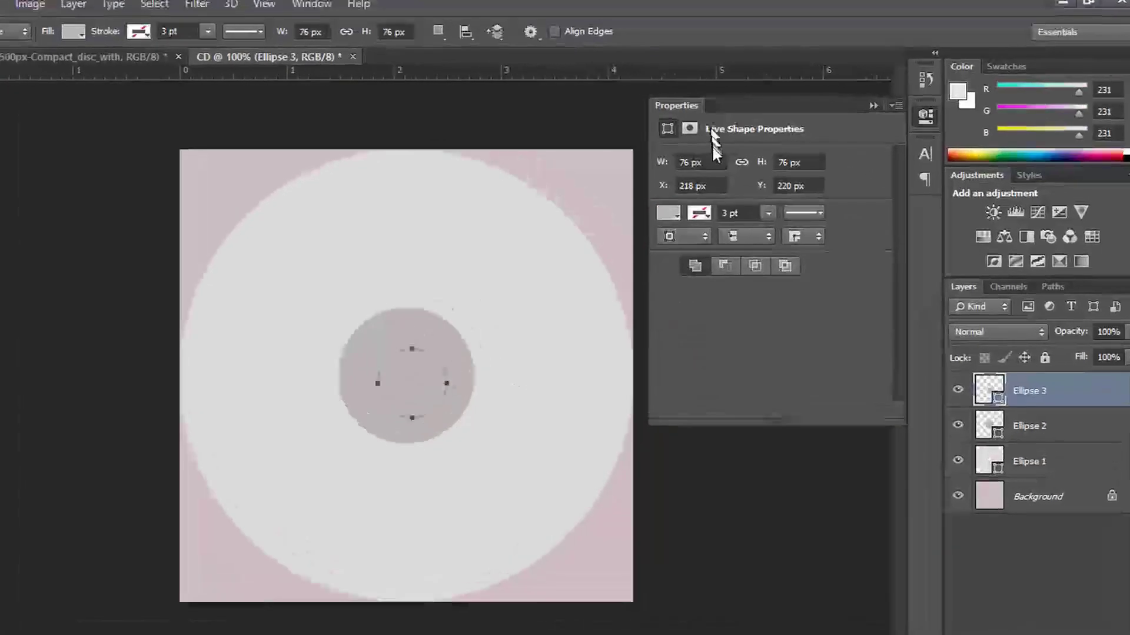
Resize the small inner circle to 70 × 70 px and give it the light grey fill
click(703, 163)
text(70)
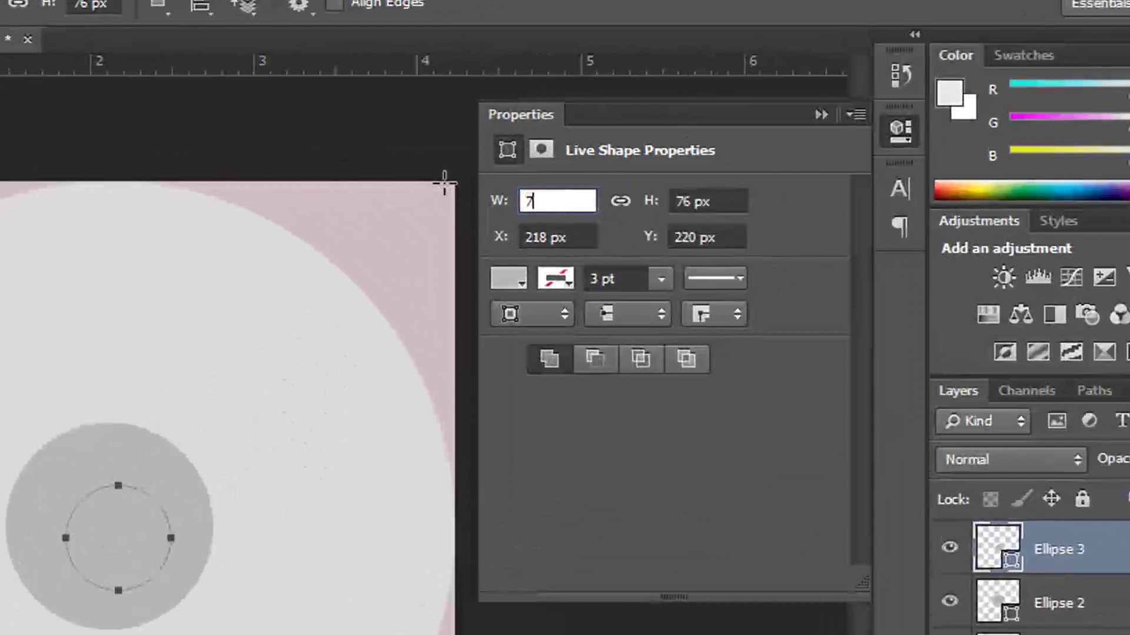
key(Tab)
text(70)
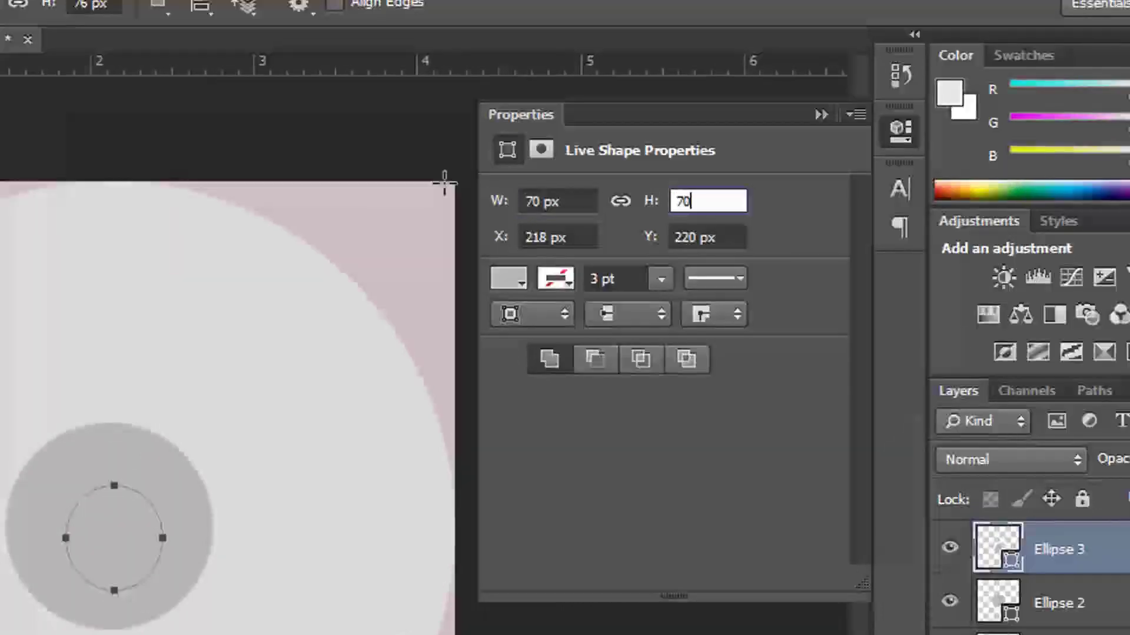
key(Return)
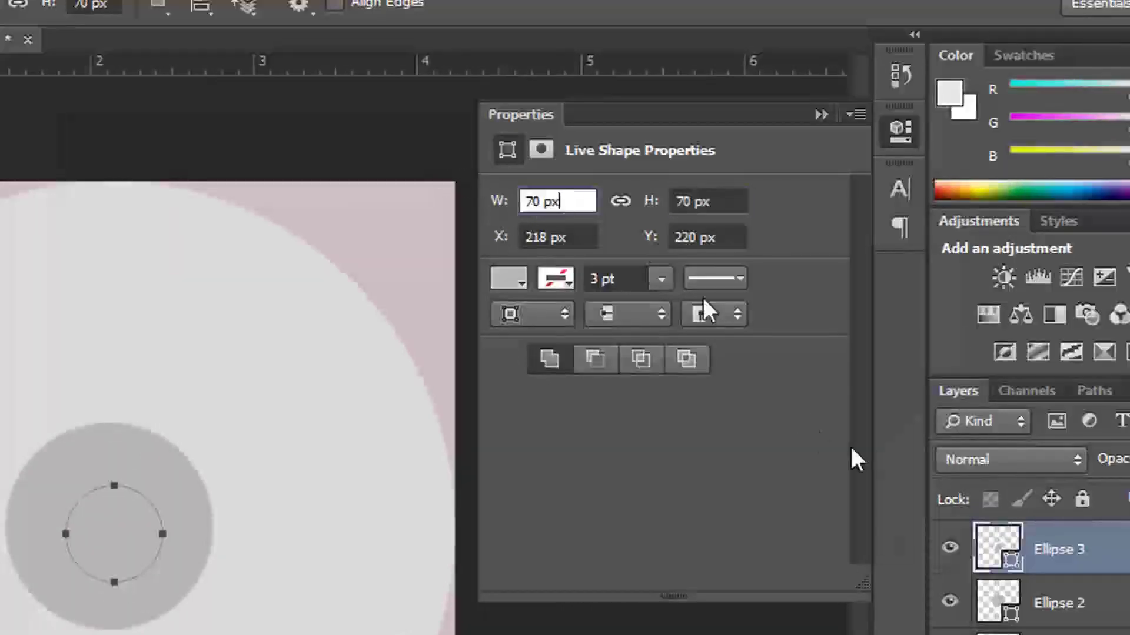
click(509, 278)
click(509, 410)
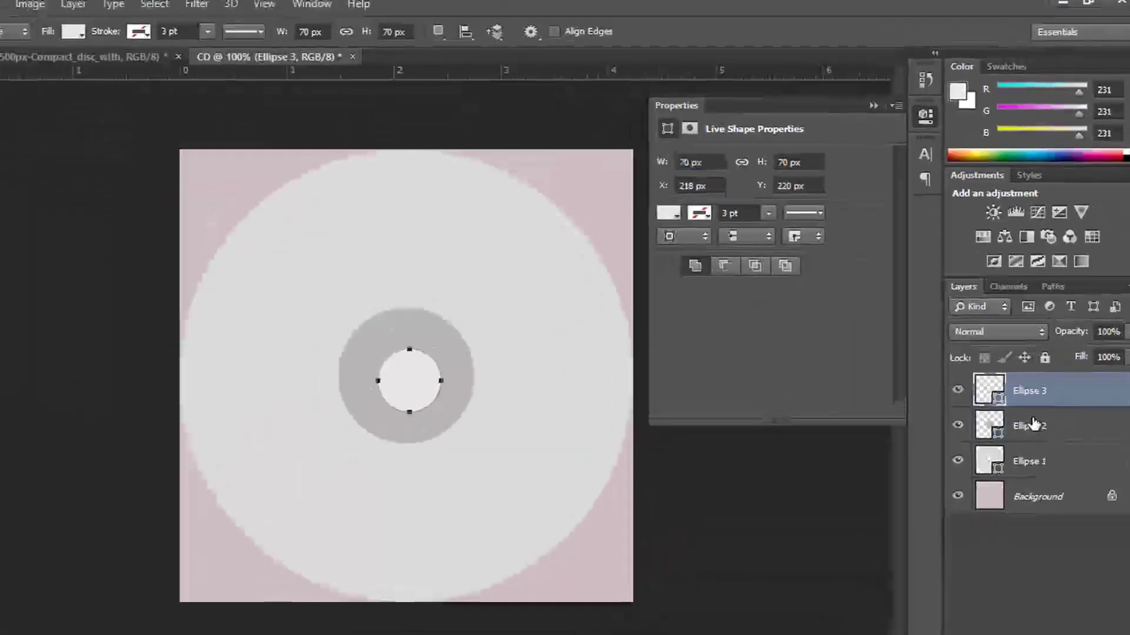
Select the Ellipse 1, Ellipse 2 and Ellipse 3 layers and align their vertical and horizontal centres
click(1034, 423)
click(1031, 455)
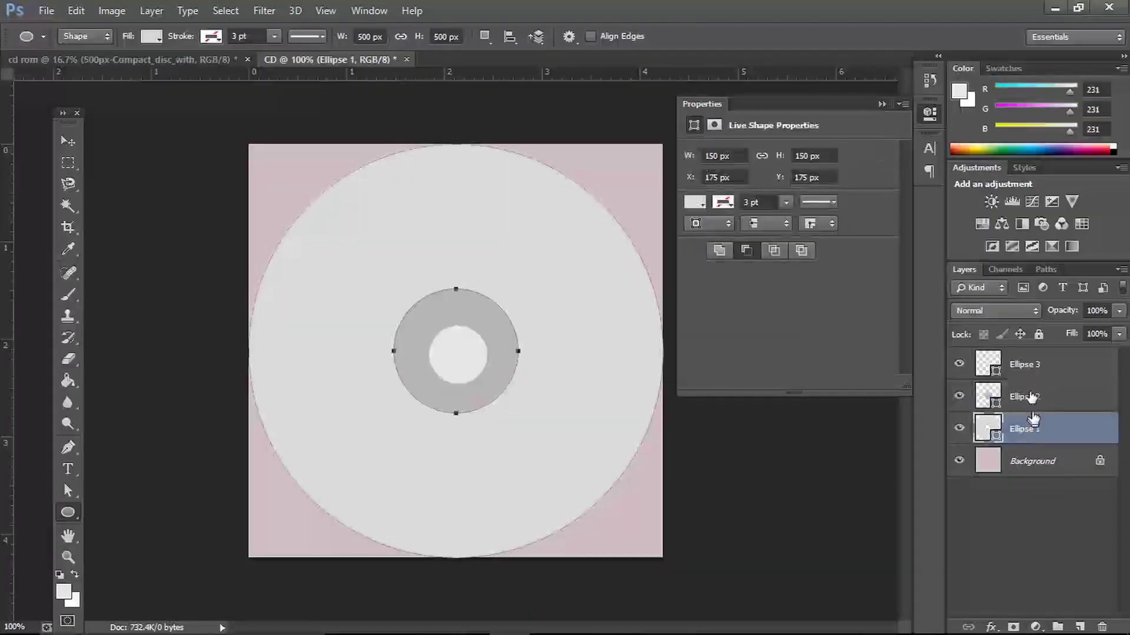
shift+click(1031, 398)
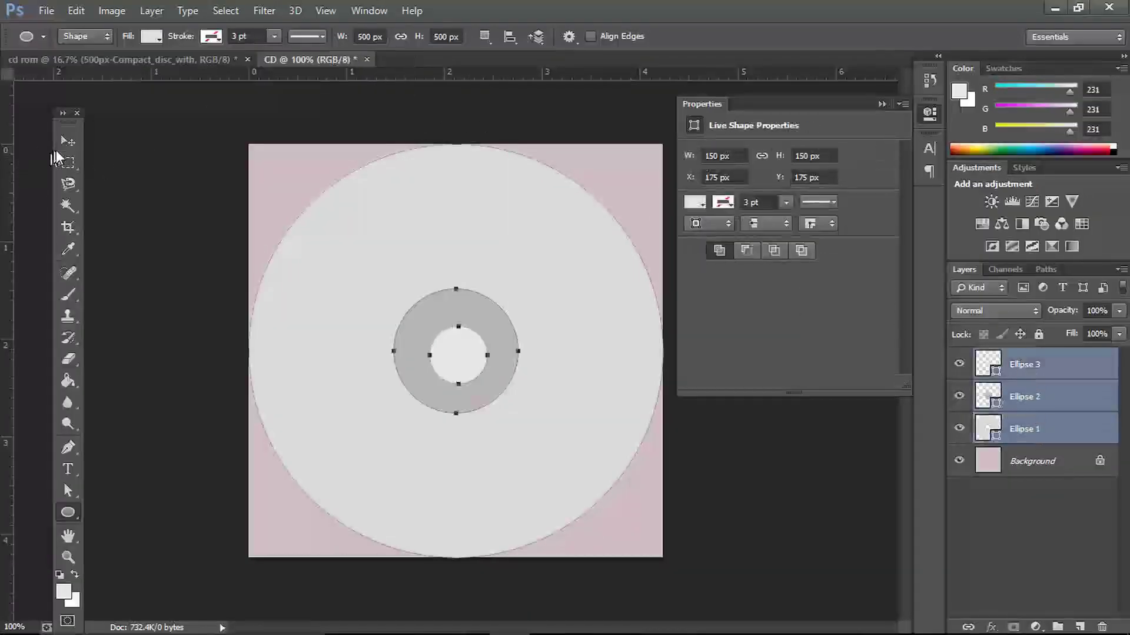
click(68, 141)
click(348, 37)
click(414, 36)
Copy the circle path of Ellipse 3, hide that layer and paste the path into the Ellipse 2 shape
click(1013, 381)
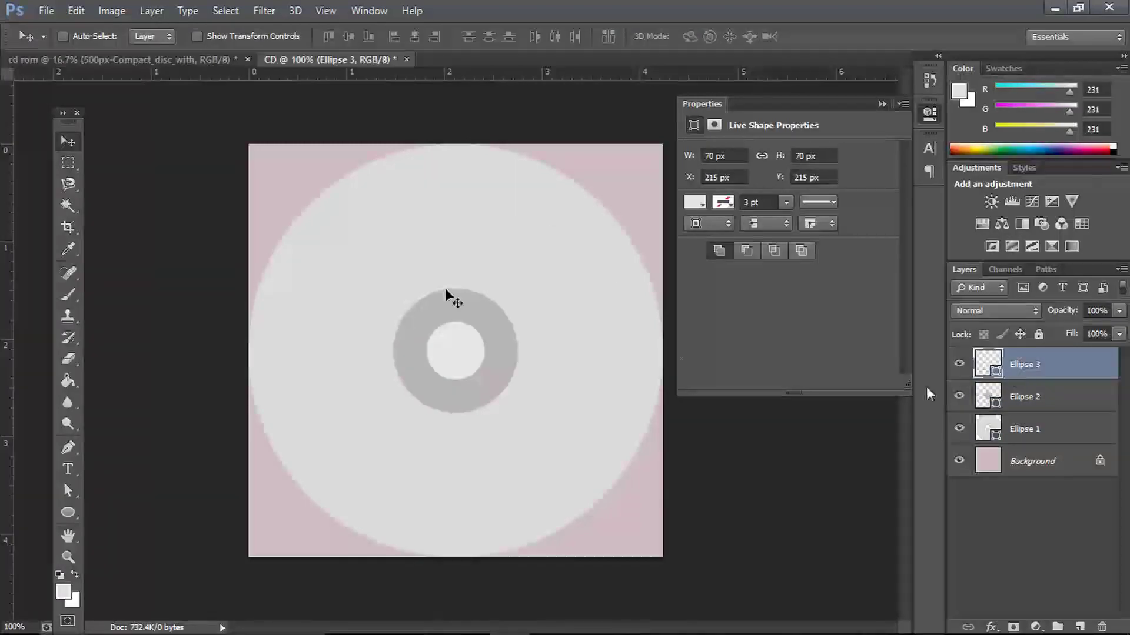
drag(68, 490, 114, 509)
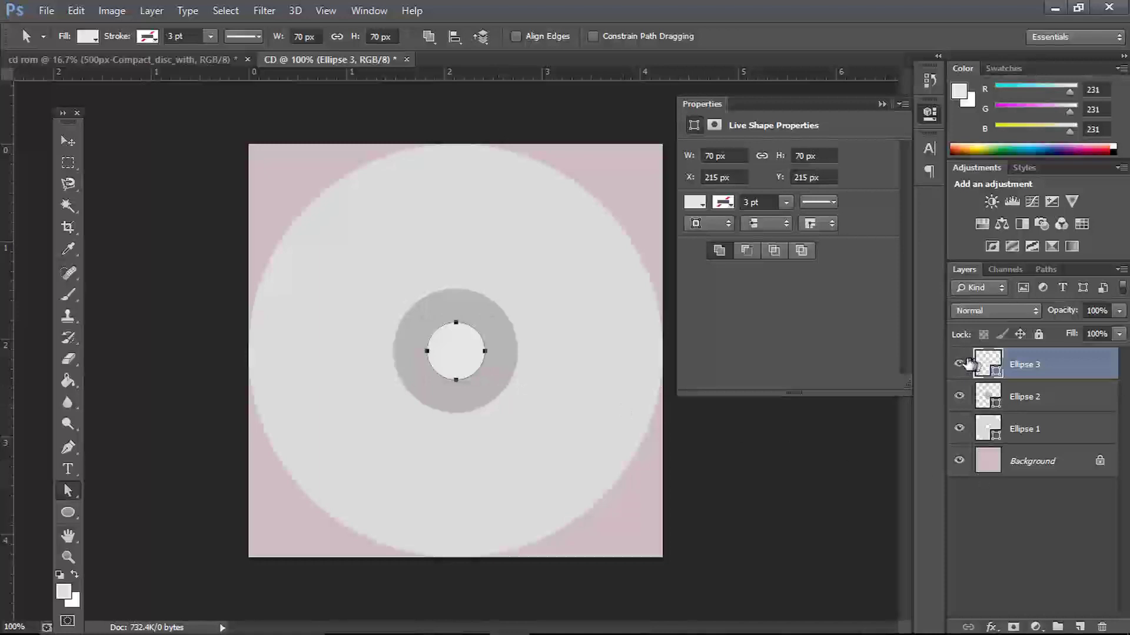
click(959, 363)
click(1028, 399)
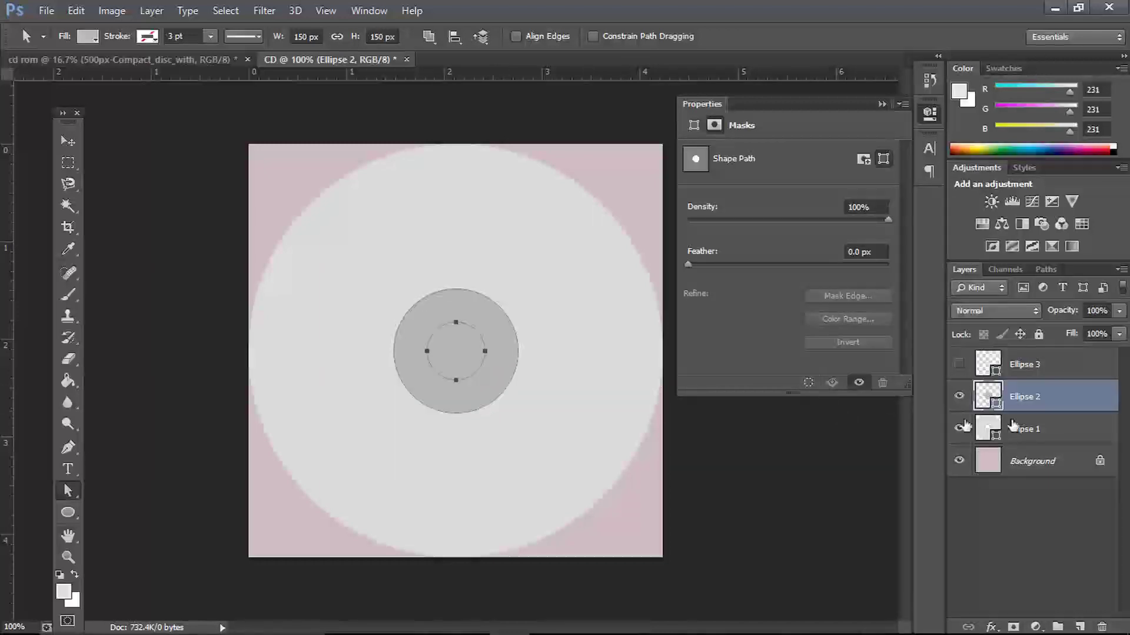
Cut the pasted circle out of the Ellipse 2 shape with Subtract Front Shape
click(68, 468)
click(68, 448)
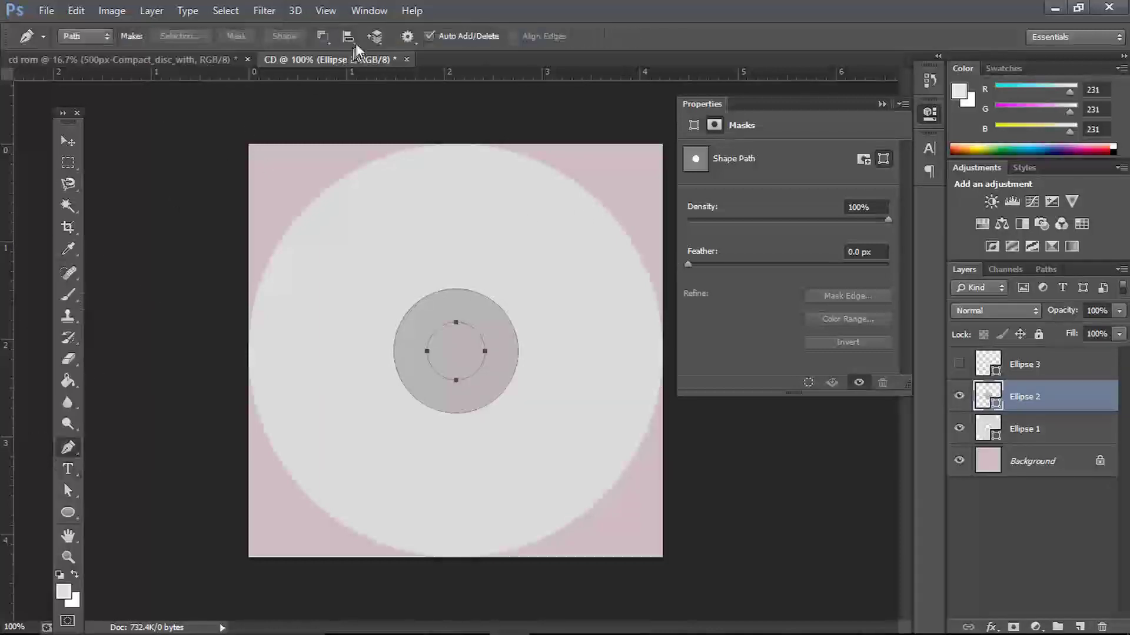
click(348, 36)
click(359, 83)
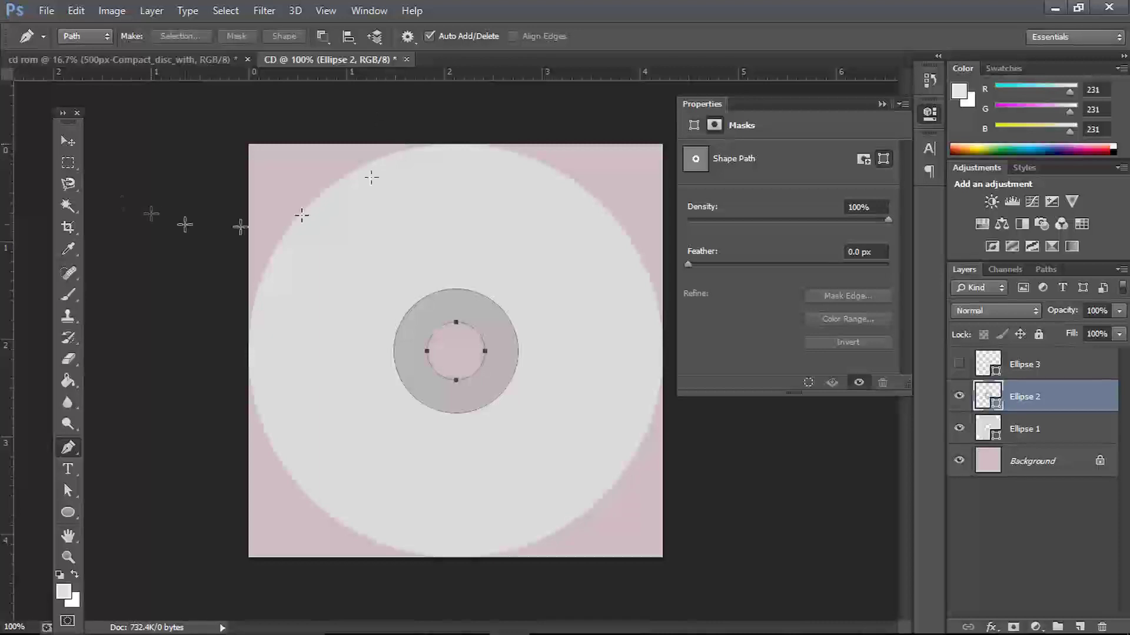
click(66, 143)
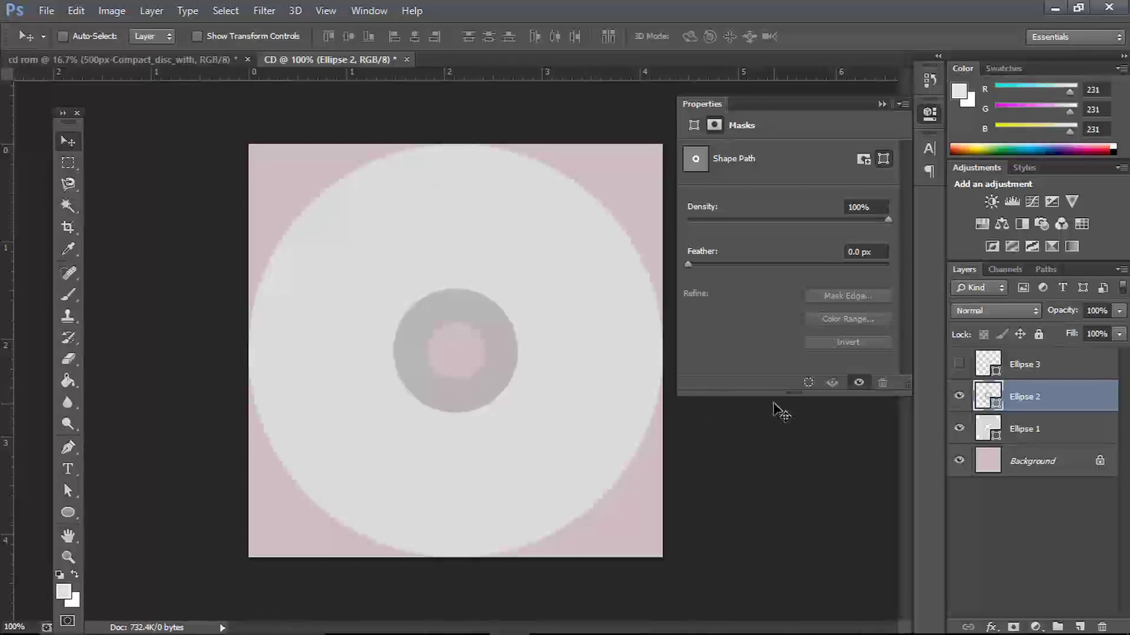
Change the fill of the Ellipse 2 ring to a lighter grey and hide the Ellipse 1 layer
click(1033, 428)
click(1014, 401)
click(697, 202)
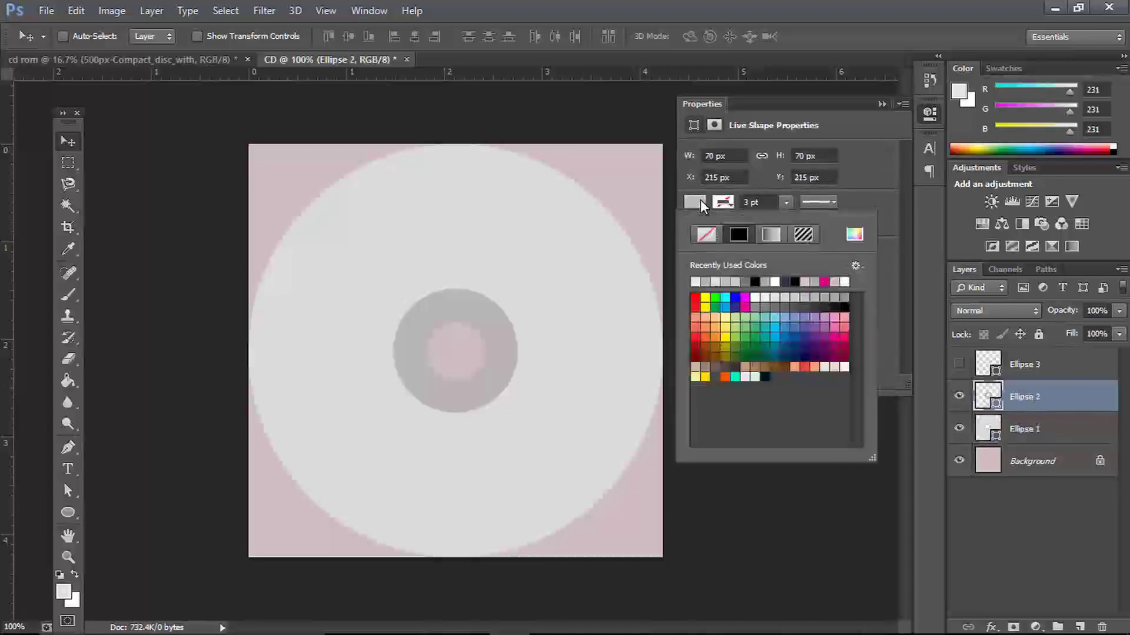
click(854, 234)
drag(518, 368, 520, 403)
click(893, 353)
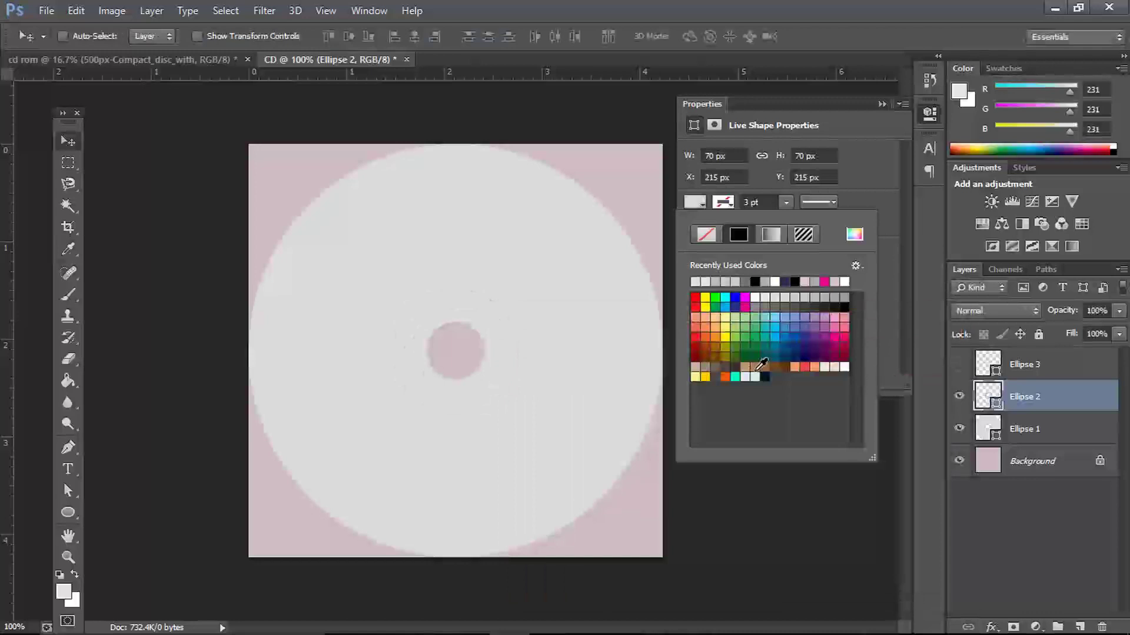
click(959, 429)
click(959, 429)
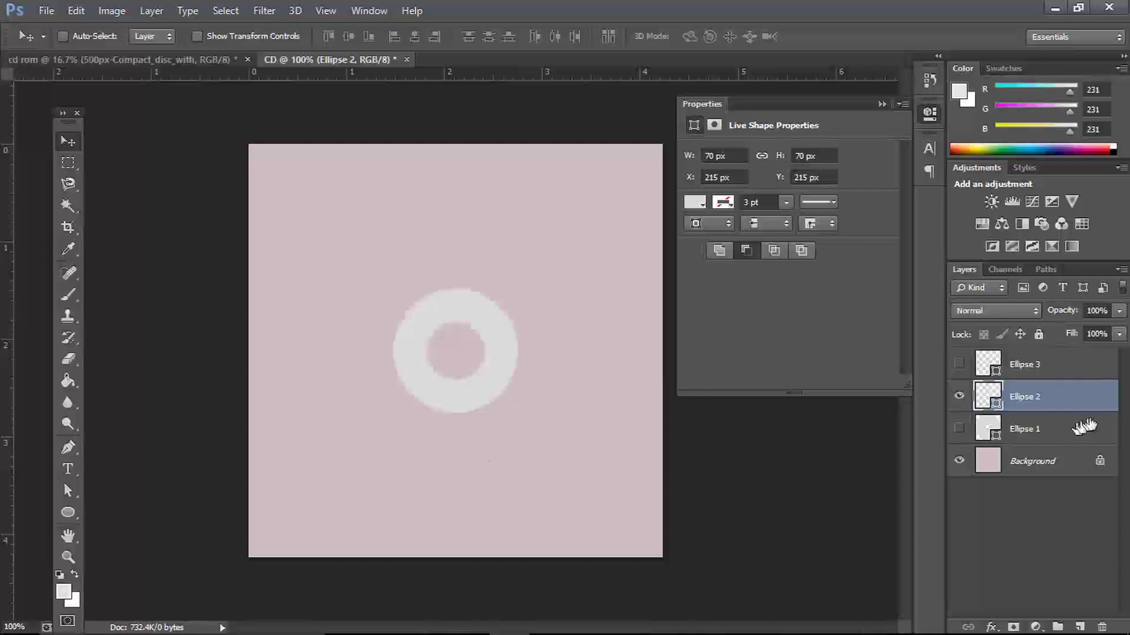
Lower the Ellipse 2 layer's opacity to 8% and inspect the ring up close
click(1118, 312)
drag(1049, 337, 1040, 331)
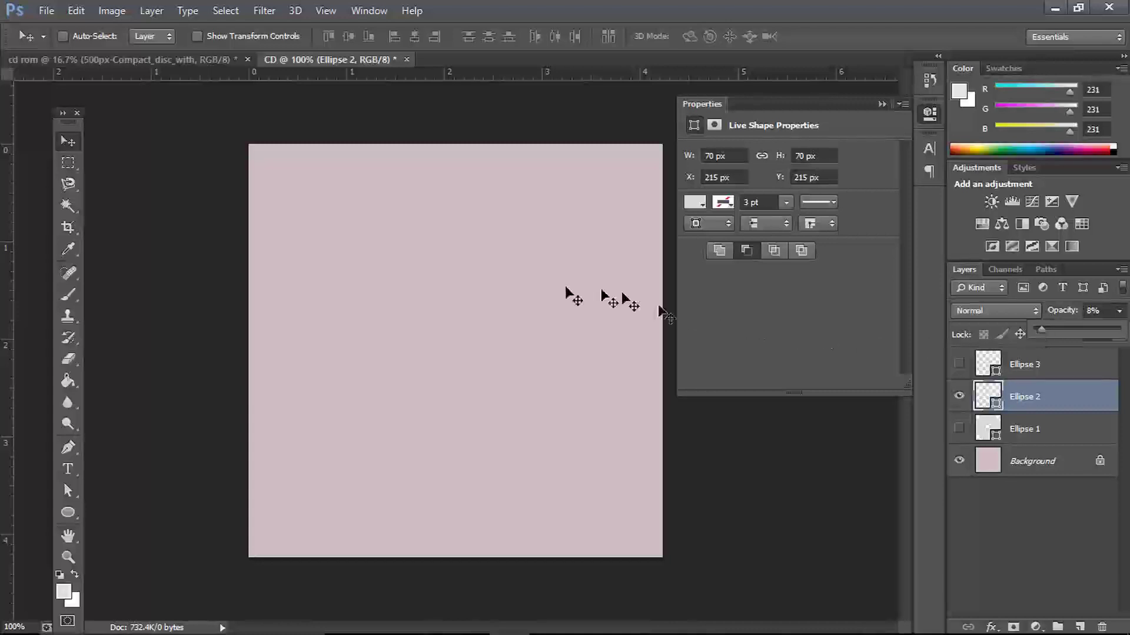
key(ctrl+plus)
key(ctrl+plus)
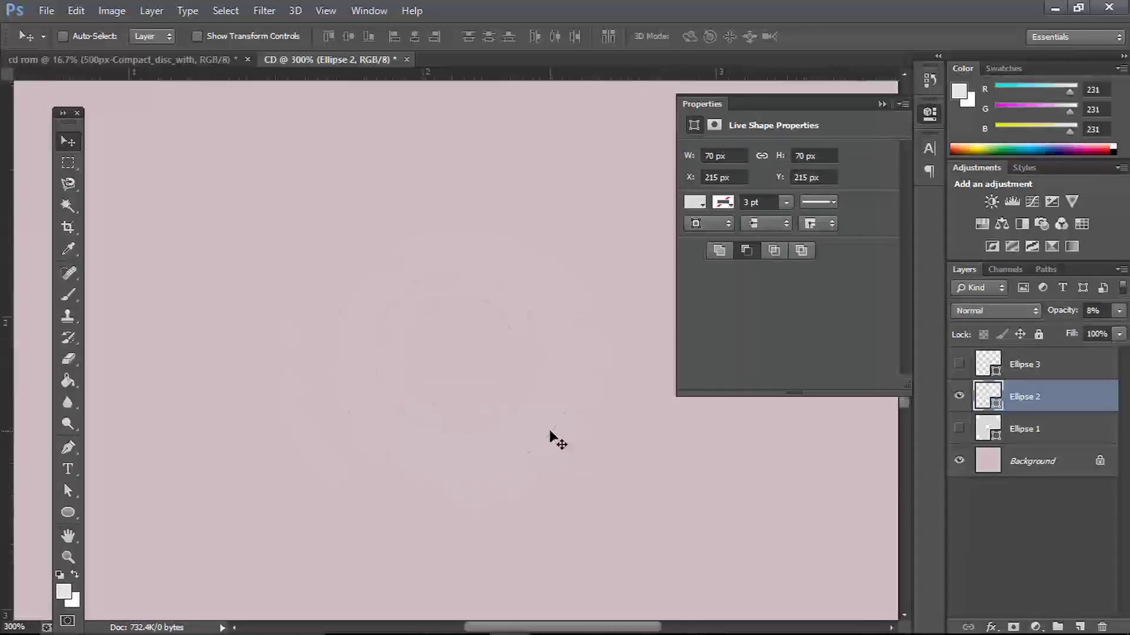
key(ctrl+minus)
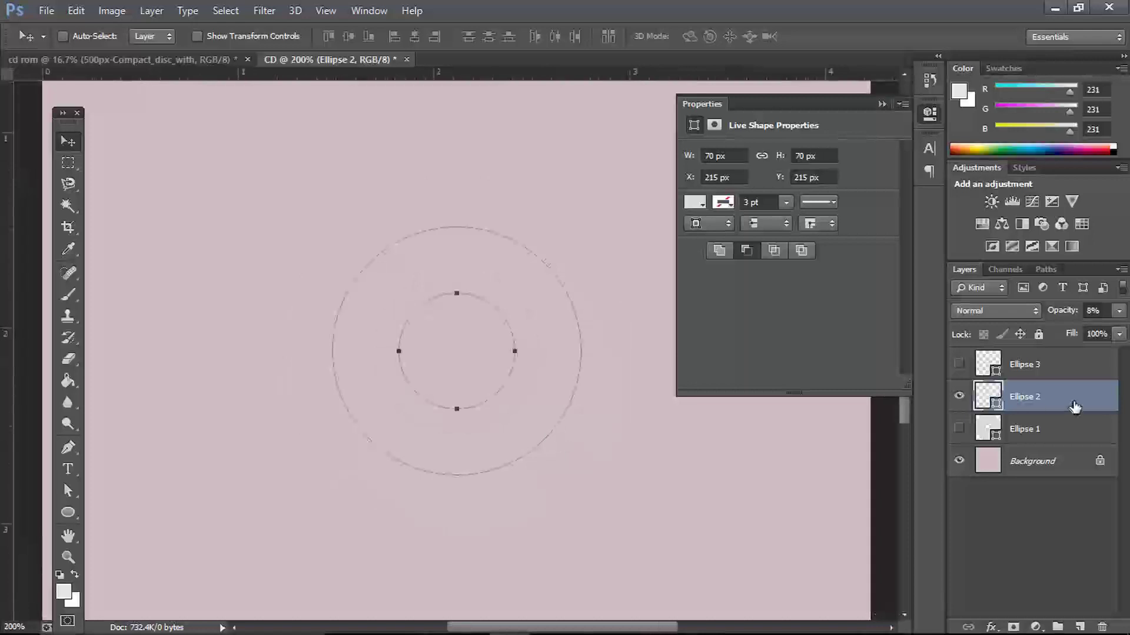
double_click(1075, 406)
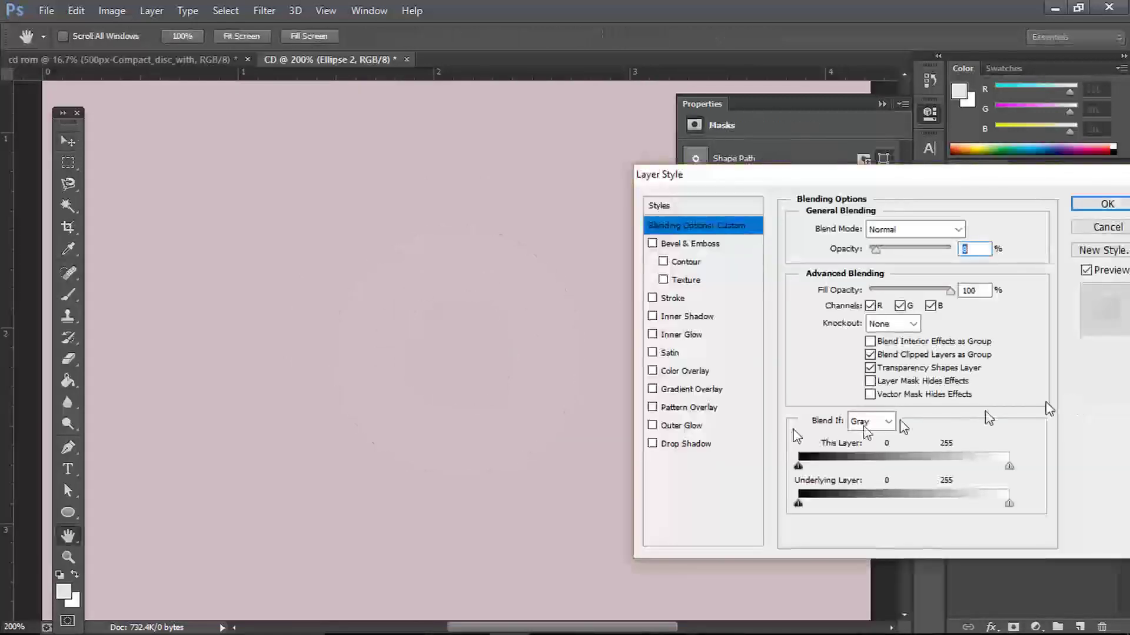
click(717, 446)
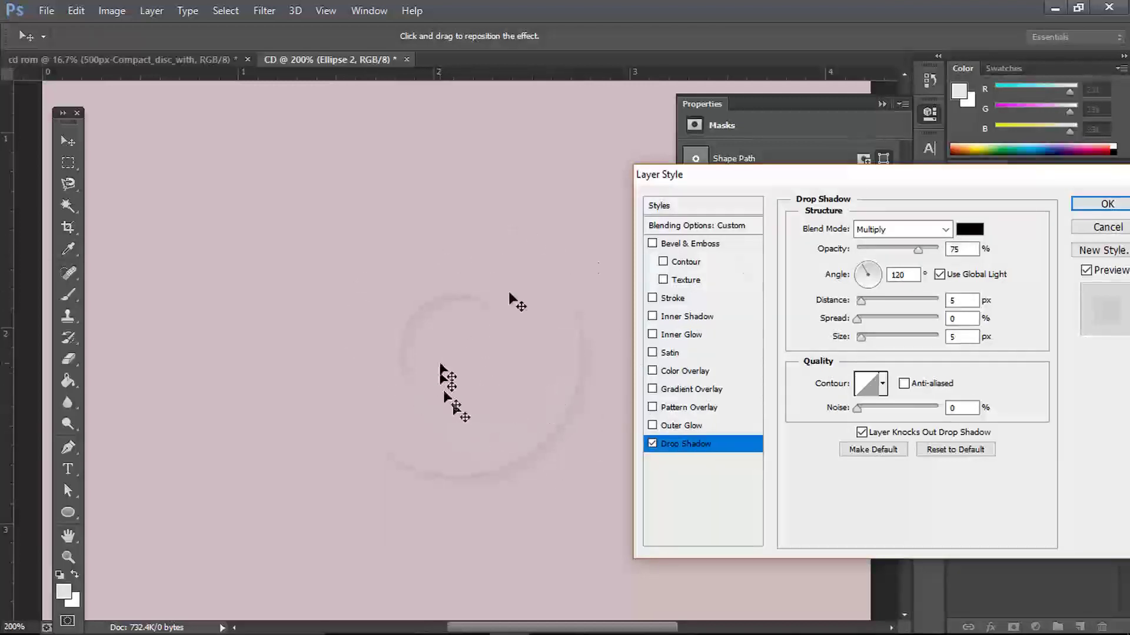
click(1093, 227)
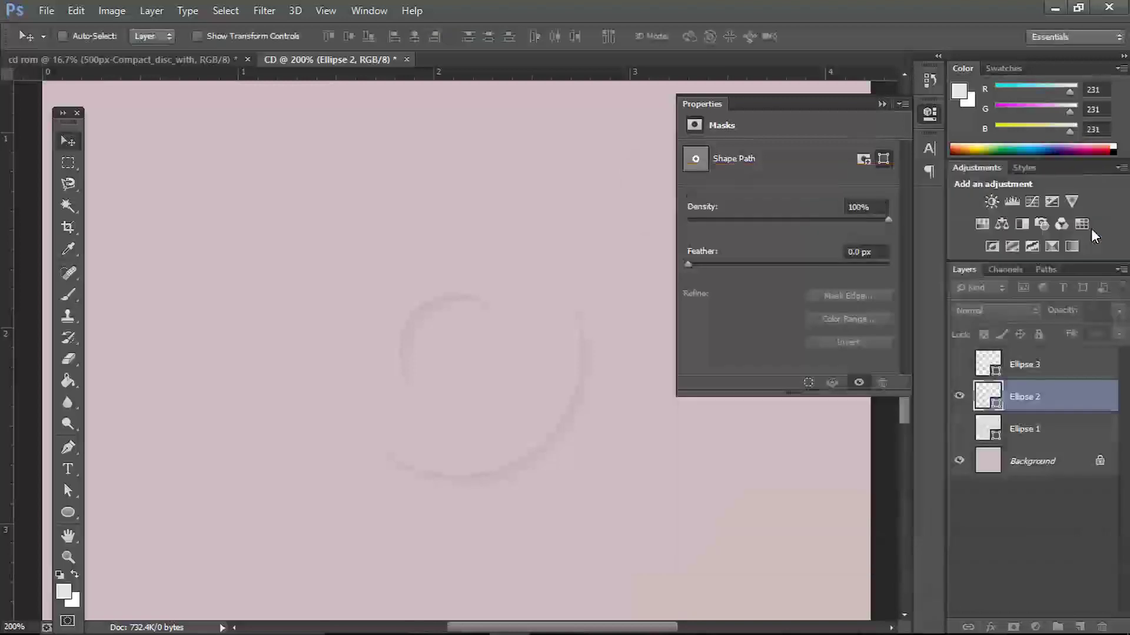
Set the Ellipse 2 layer's opacity to 81%
key(ctrl+minus)
click(1118, 311)
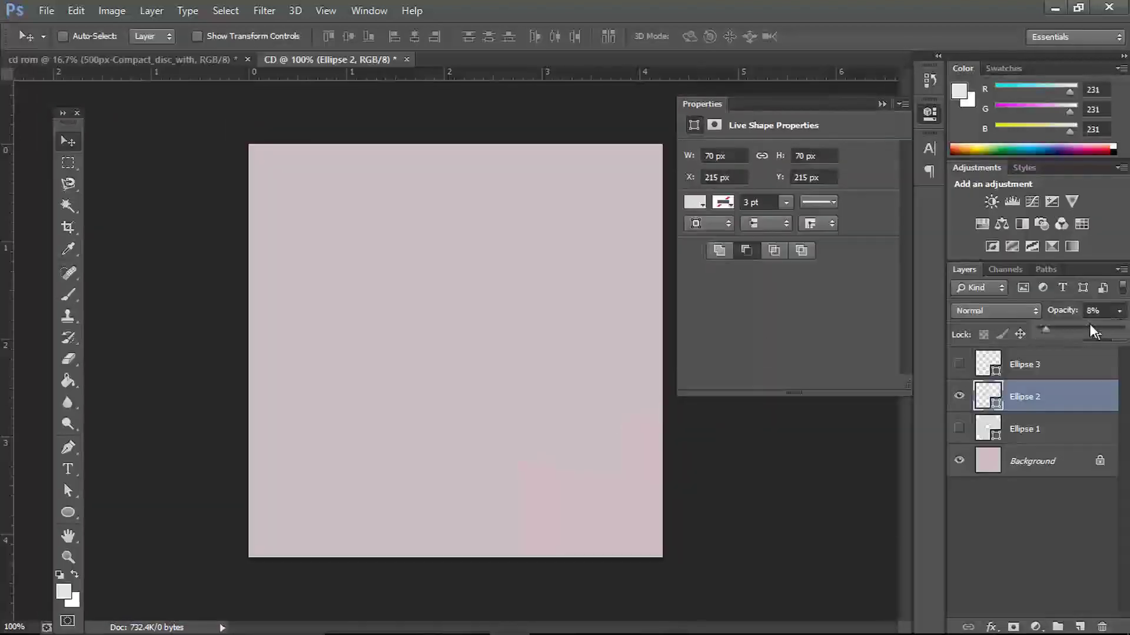
drag(1089, 331, 1107, 333)
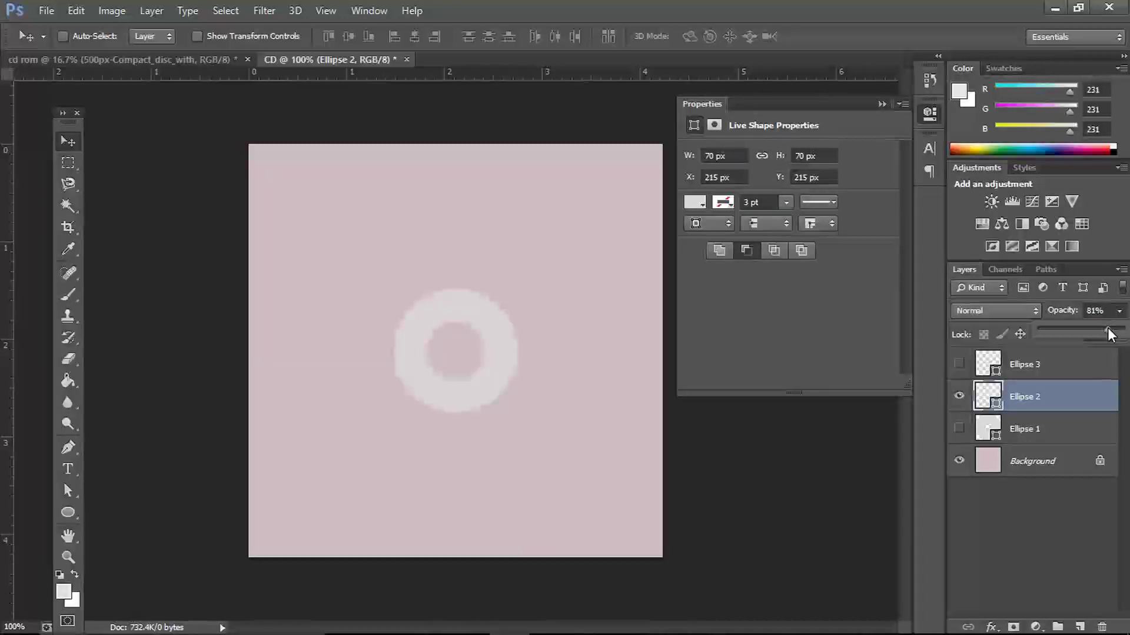
Draw a circle about 123 px wide overlapping the ring's upper part and resize it to 70 × 70 px
click(74, 514)
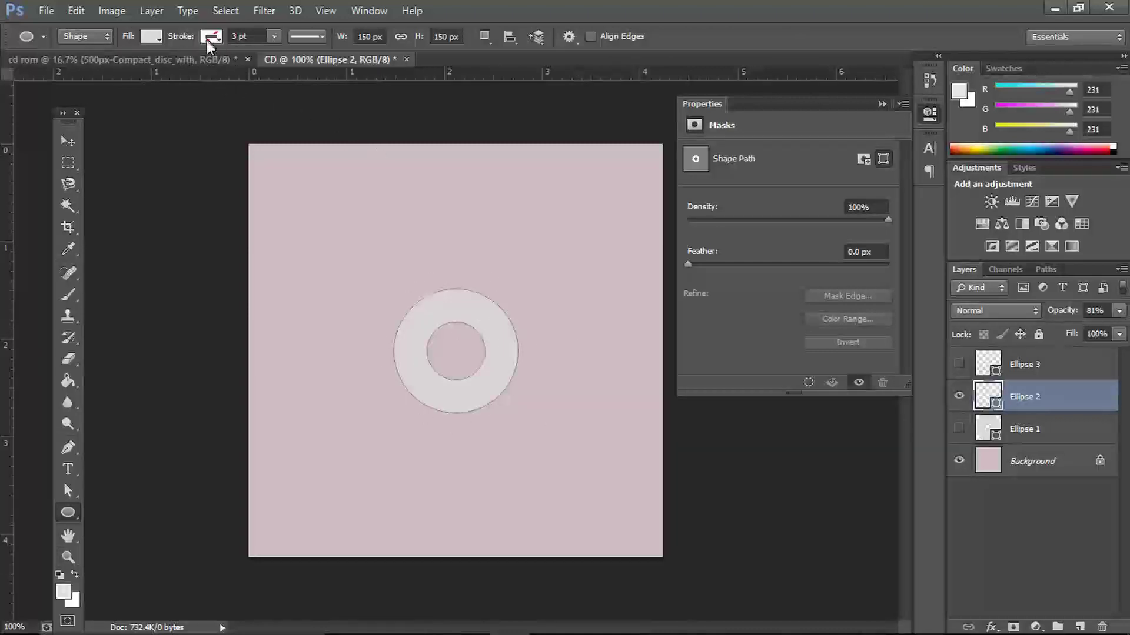
drag(404, 234, 507, 336)
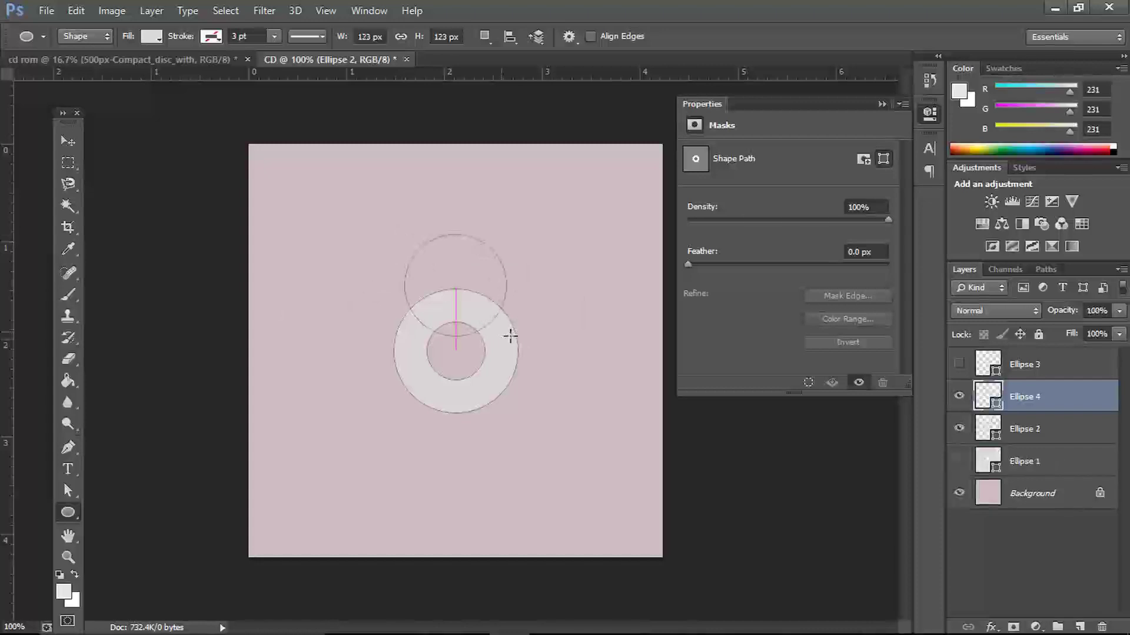
click(730, 157)
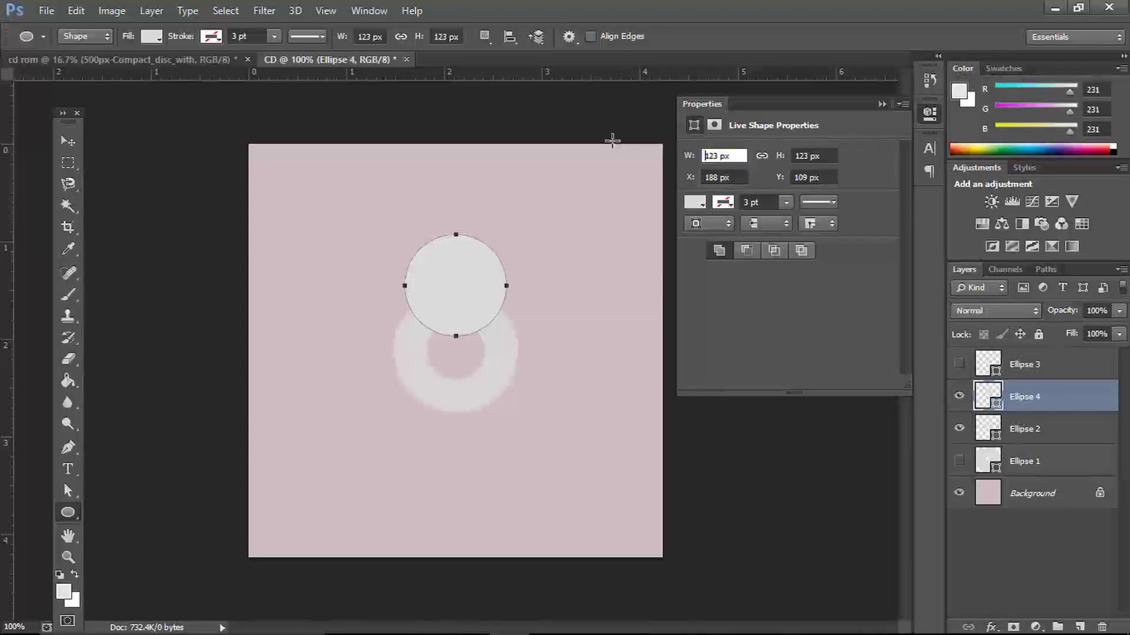
text(70)
key(Tab)
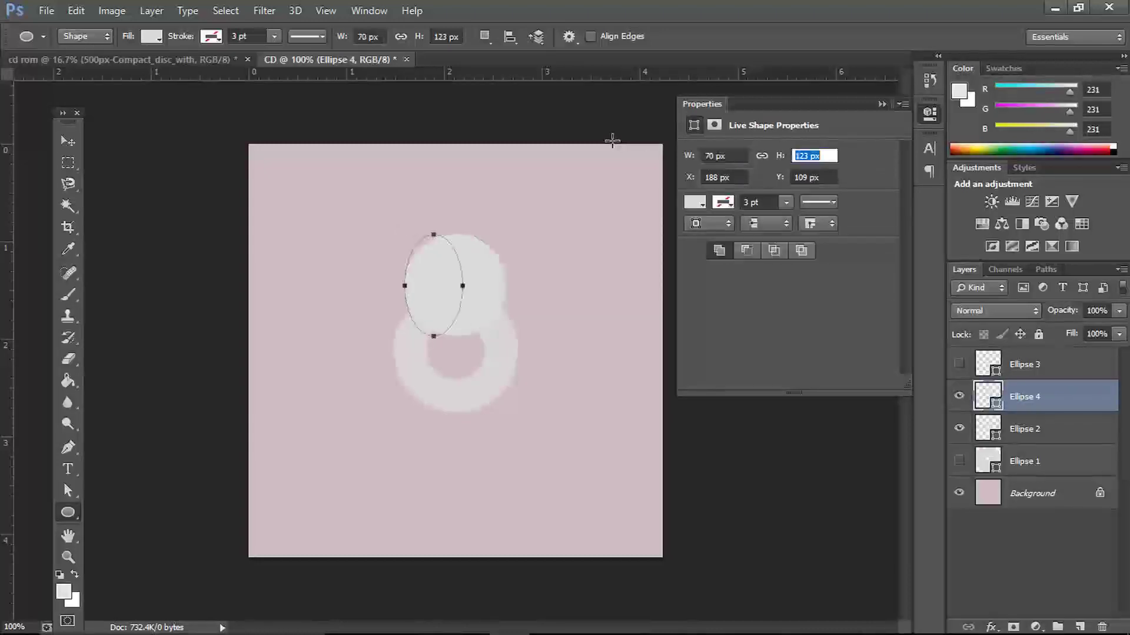
text(70)
key(Return)
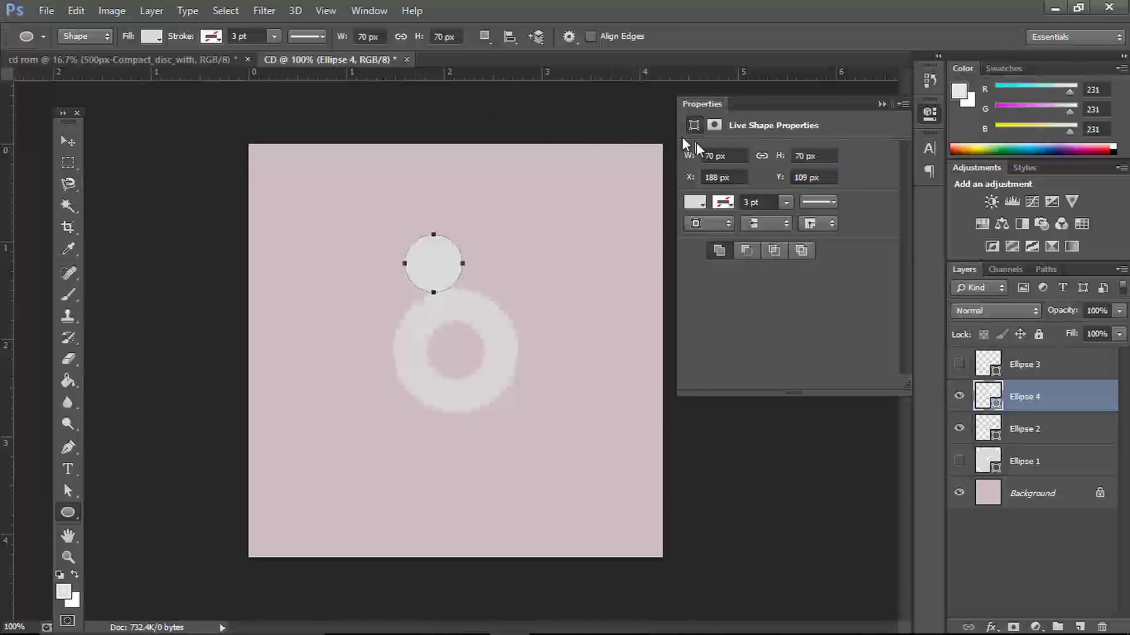
Give the new Ellipse 4 circle a grey stroke and remove its fill
click(727, 204)
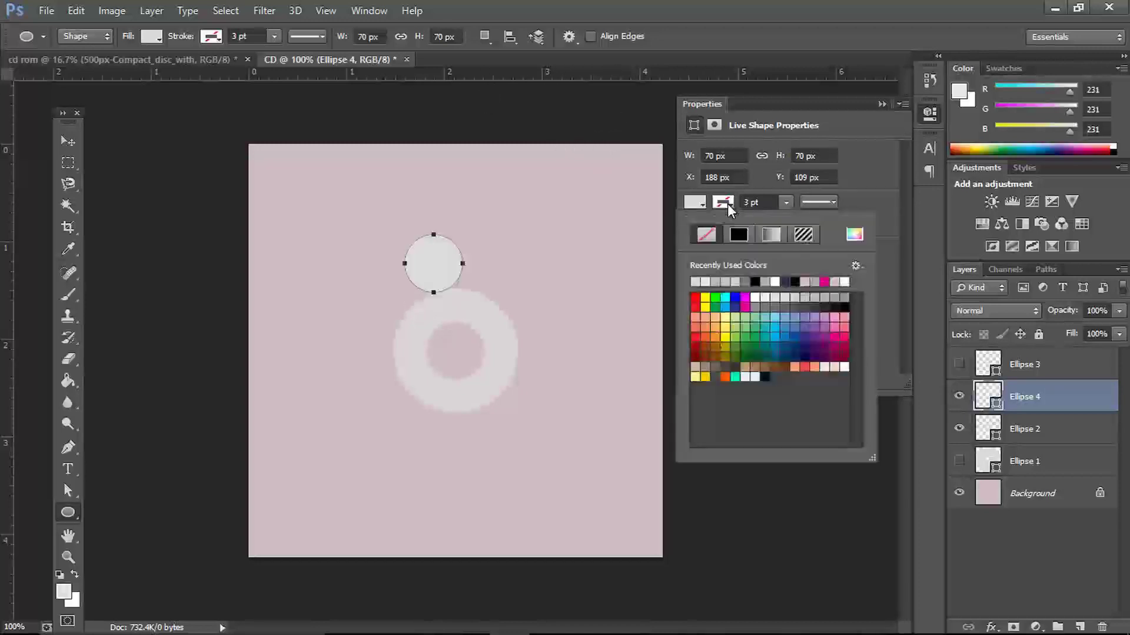
click(726, 282)
click(697, 203)
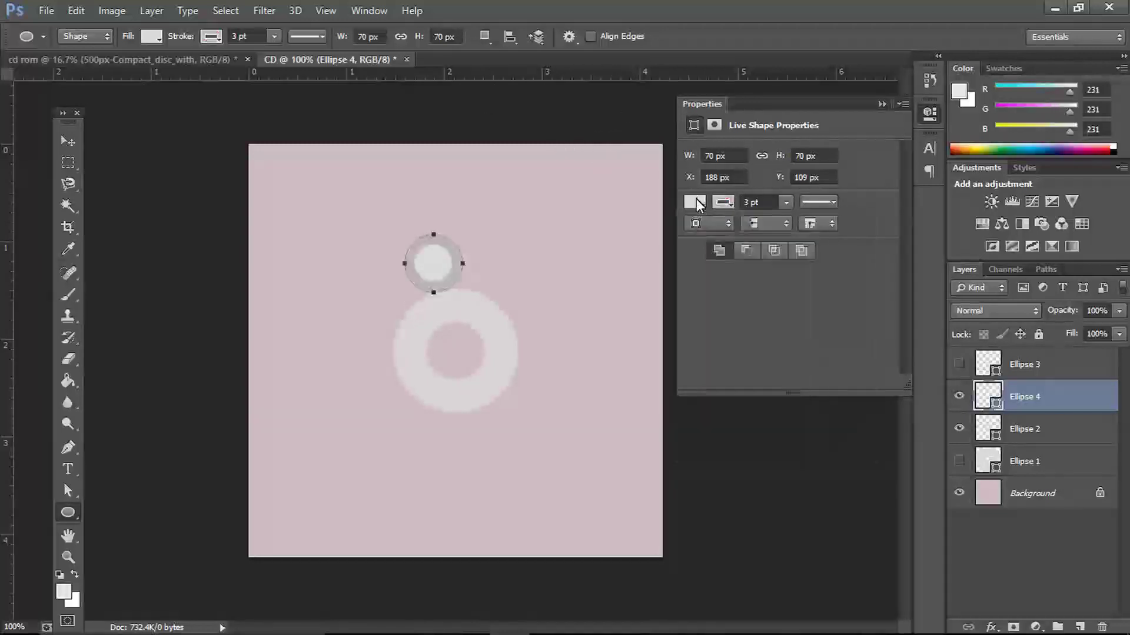
click(697, 203)
click(701, 238)
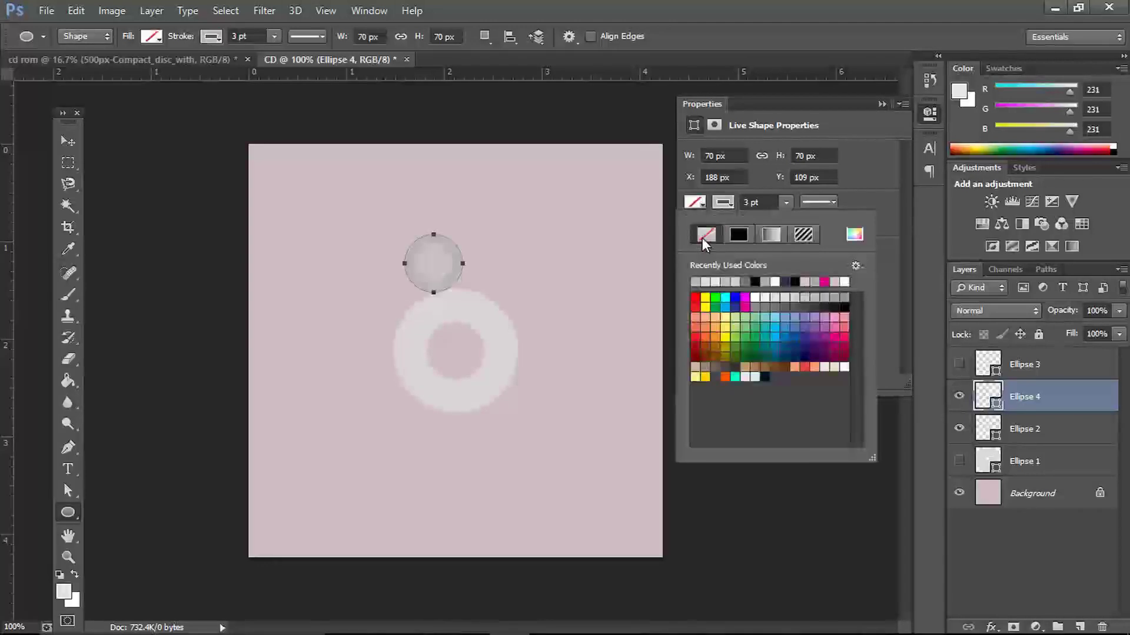
Set the stroke width of the Ellipse 4 circle to 0.25 pt
click(753, 202)
text(0.1)
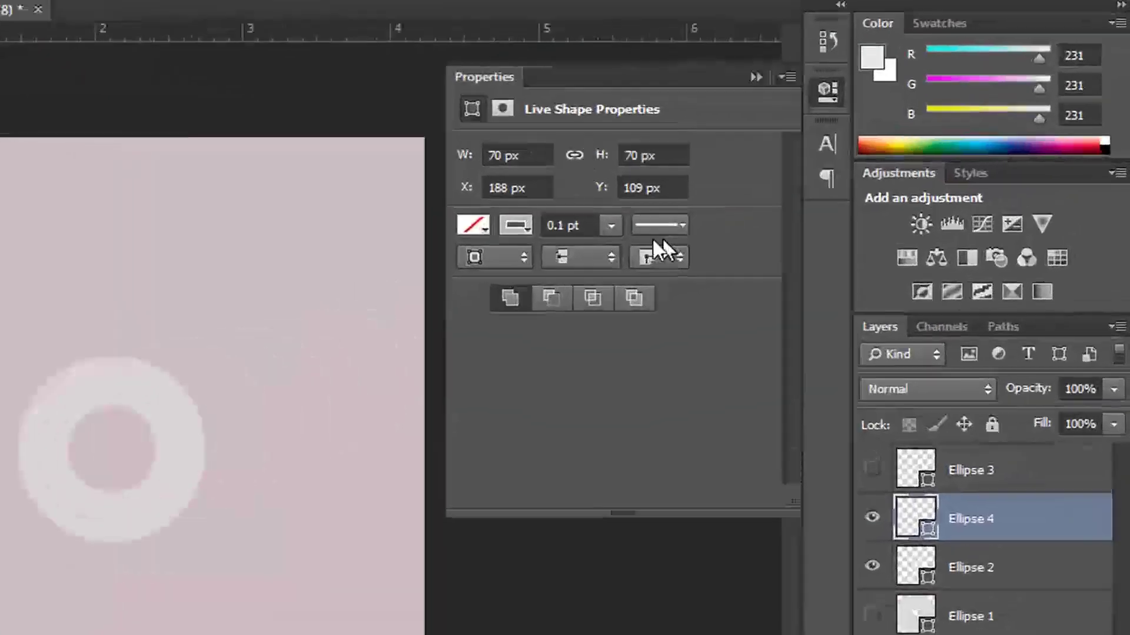
key(Return)
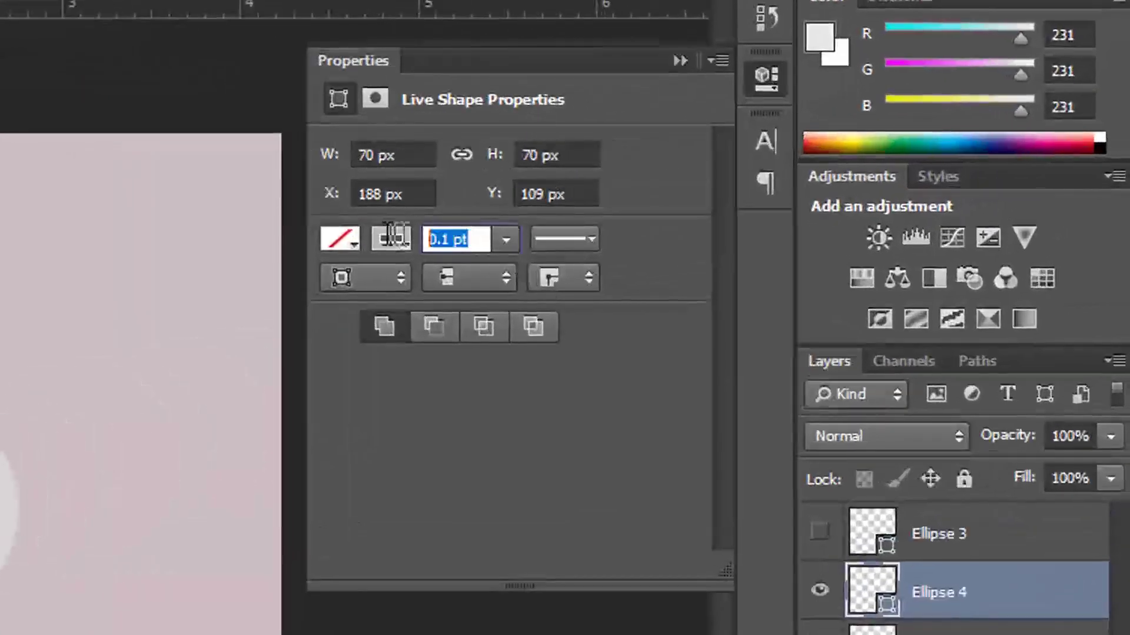
text(0.2)
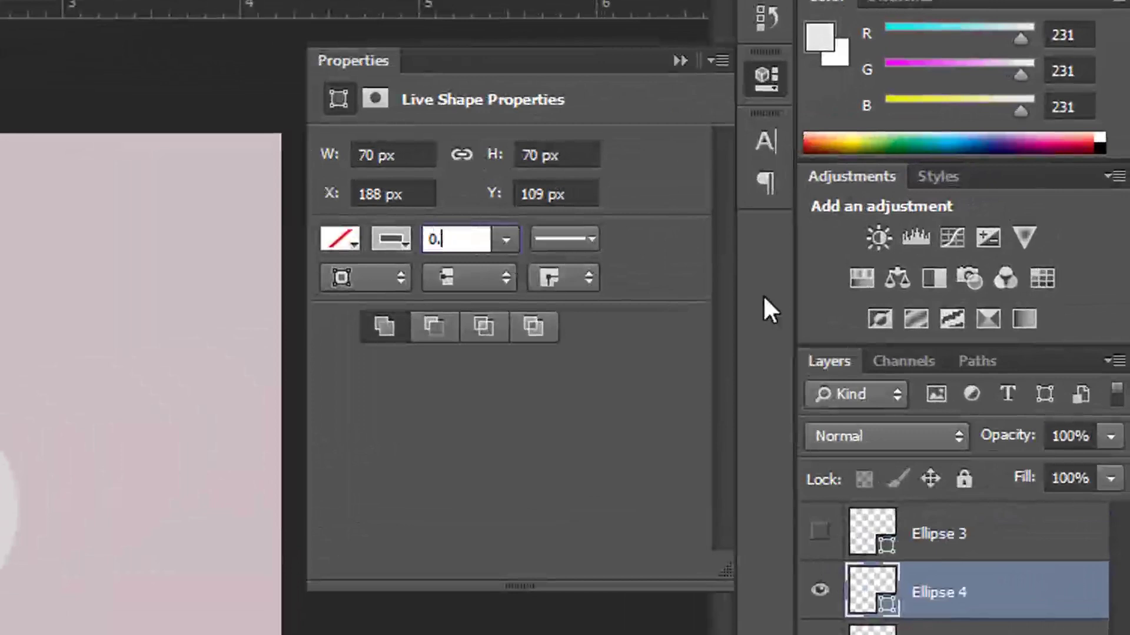
text(5)
key(Return)
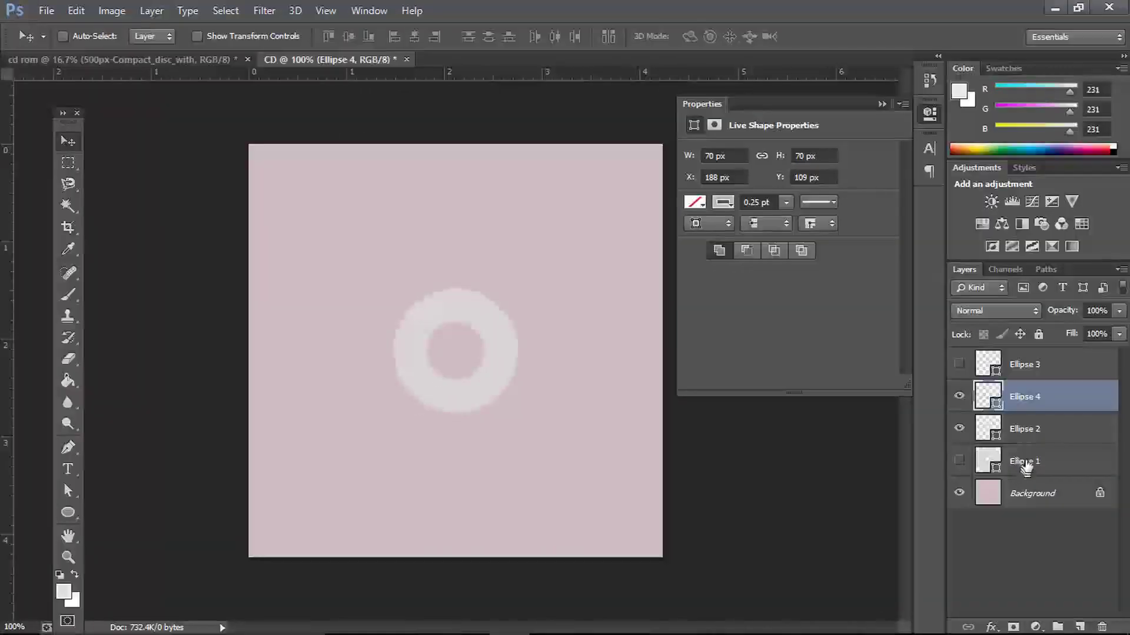
Align the centres of the Ellipse 1 through Ellipse 4 layers vertically and horizontally
click(1017, 464)
shift+click(1013, 367)
click(353, 35)
click(412, 34)
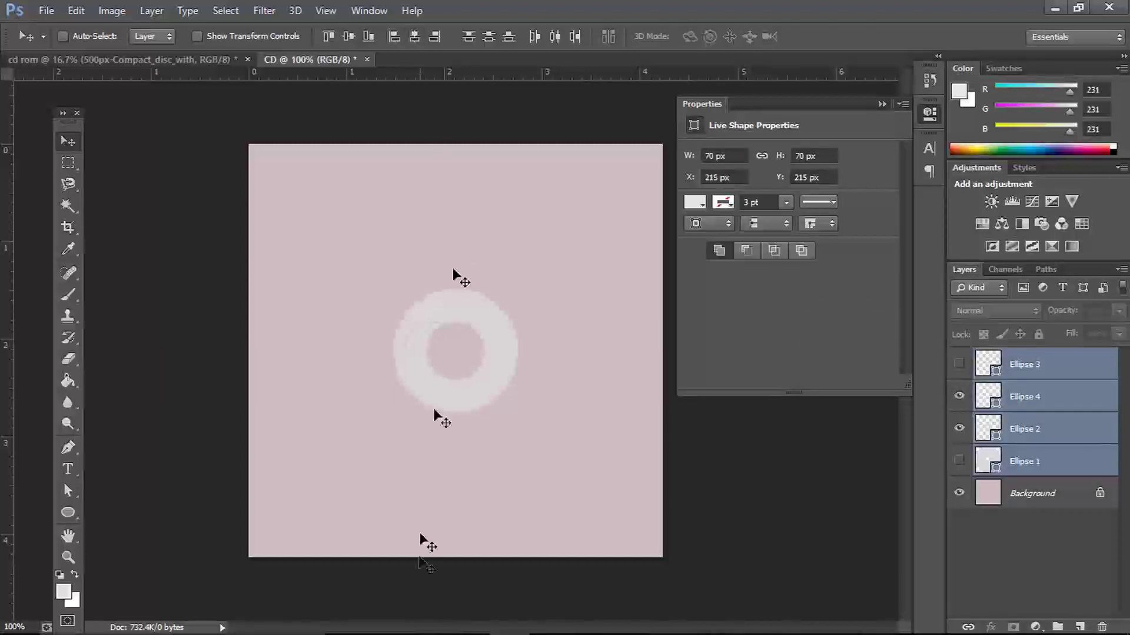
Set the Ellipse 4 layer's opacity to 50%
key(ctrl+plus)
key(ctrl+plus)
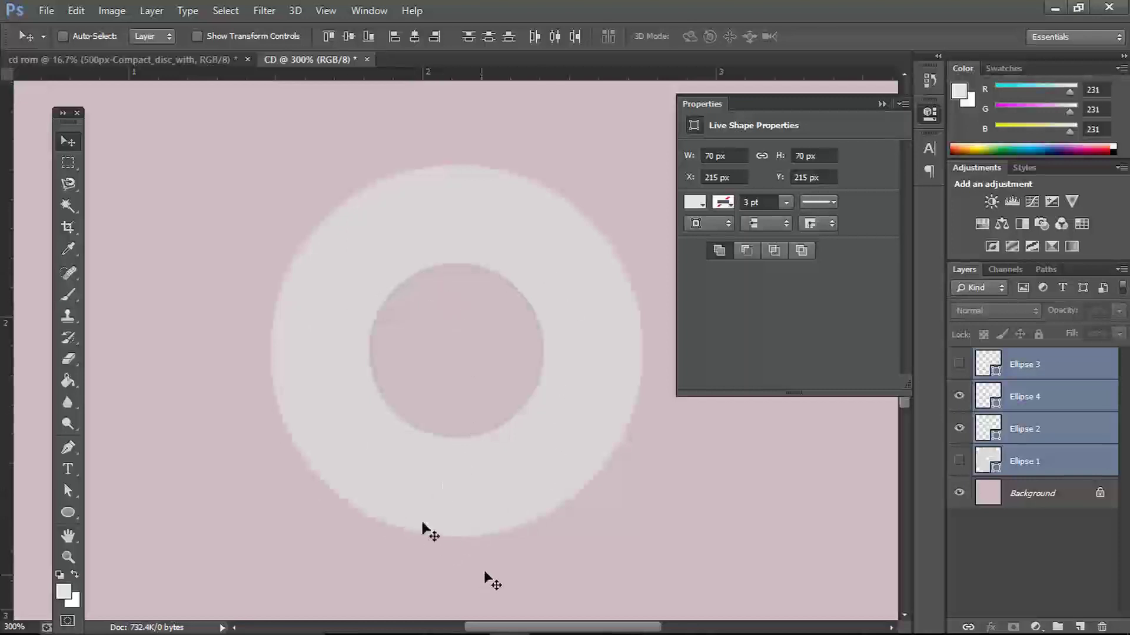
click(67, 513)
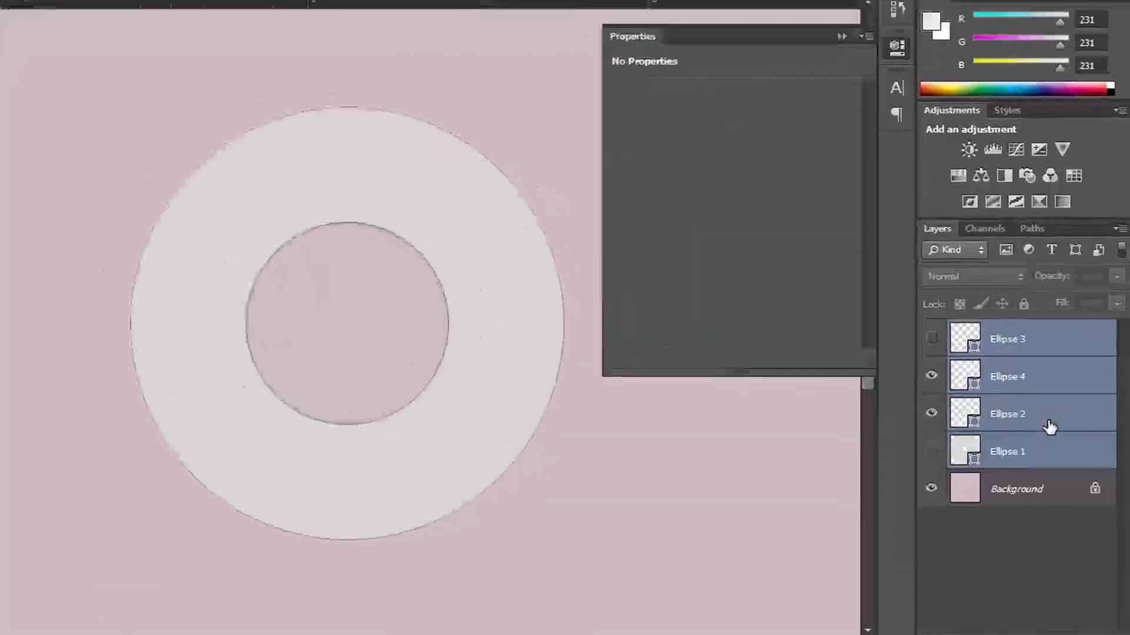
click(1065, 427)
click(1053, 397)
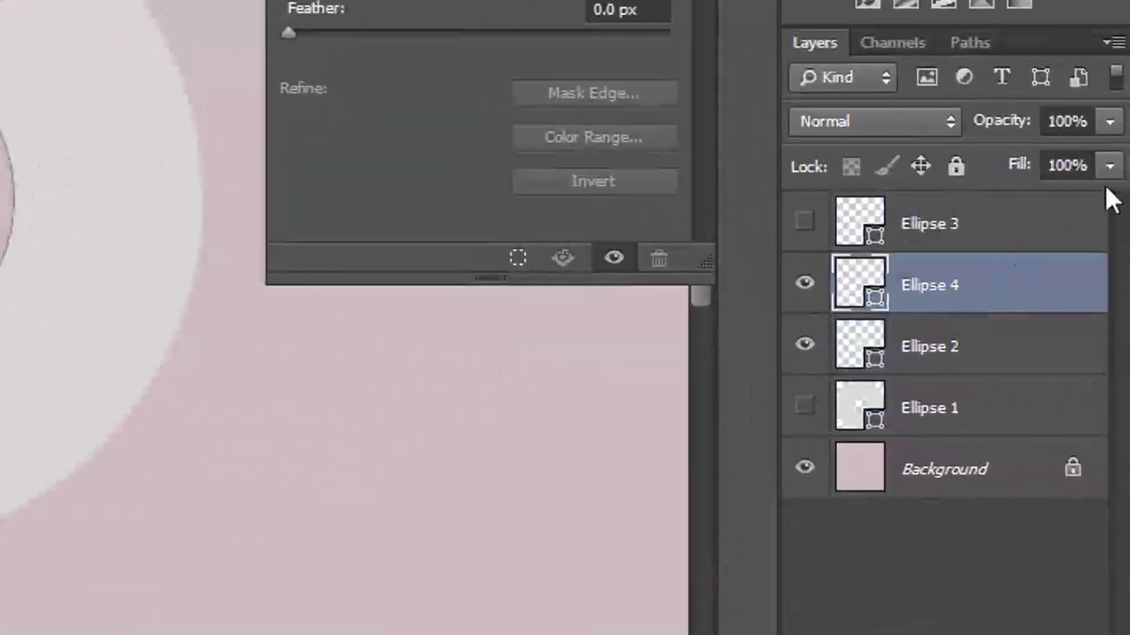
click(1074, 122)
double_click(1074, 123)
text(50)
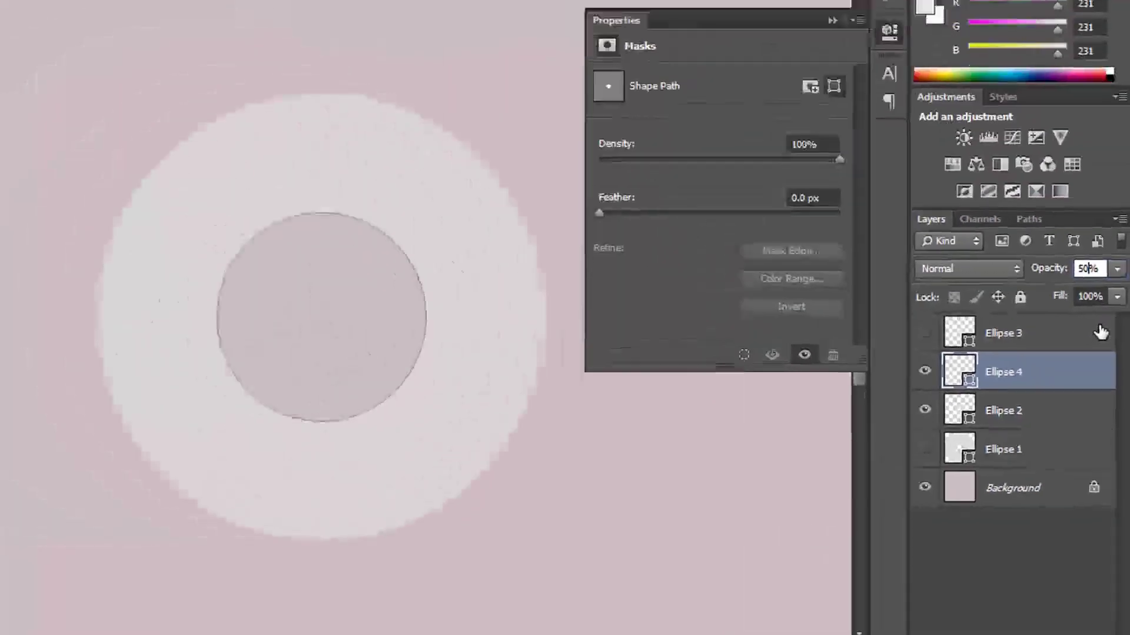
key(Return)
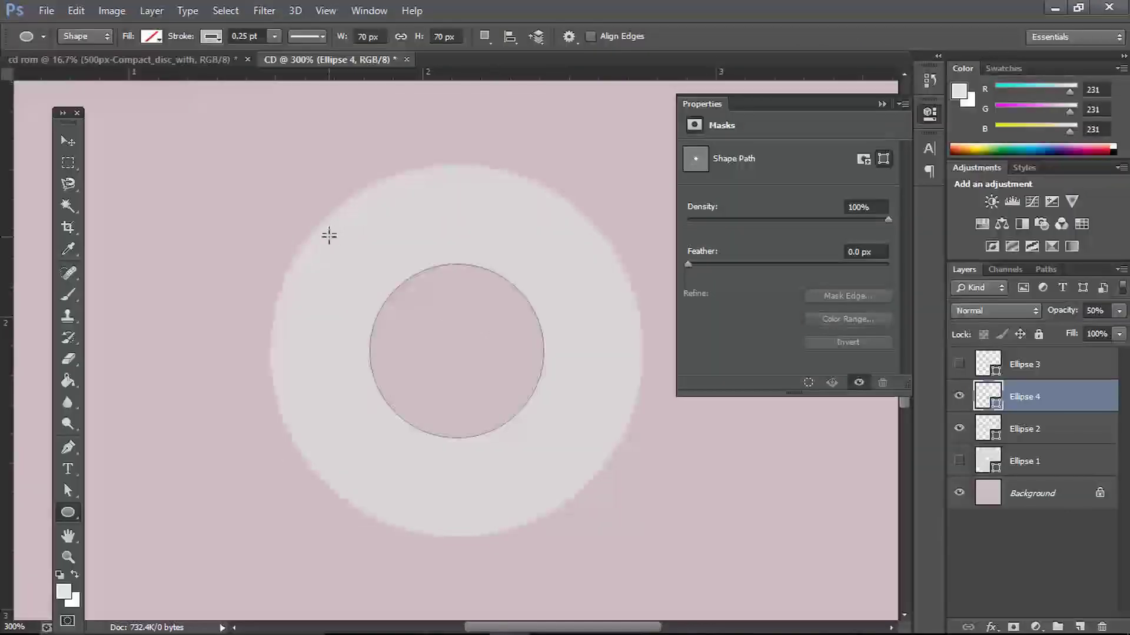
Draw an outlined circle about 110 px wide over the ring and resize it to 95 × 95 px
drag(311, 228, 586, 502)
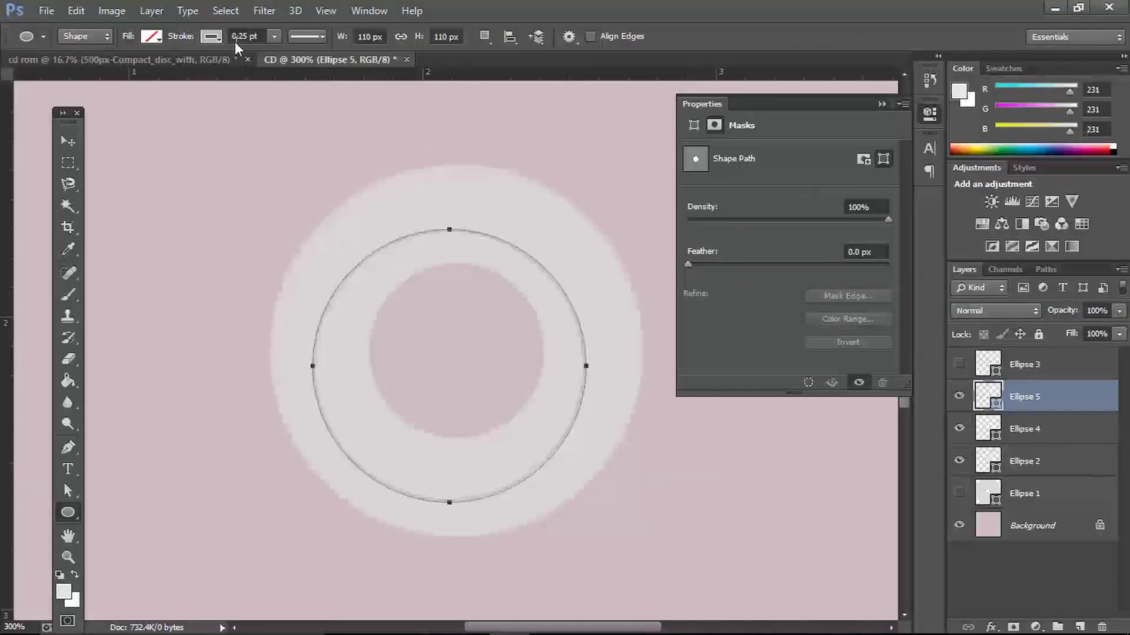
click(369, 36)
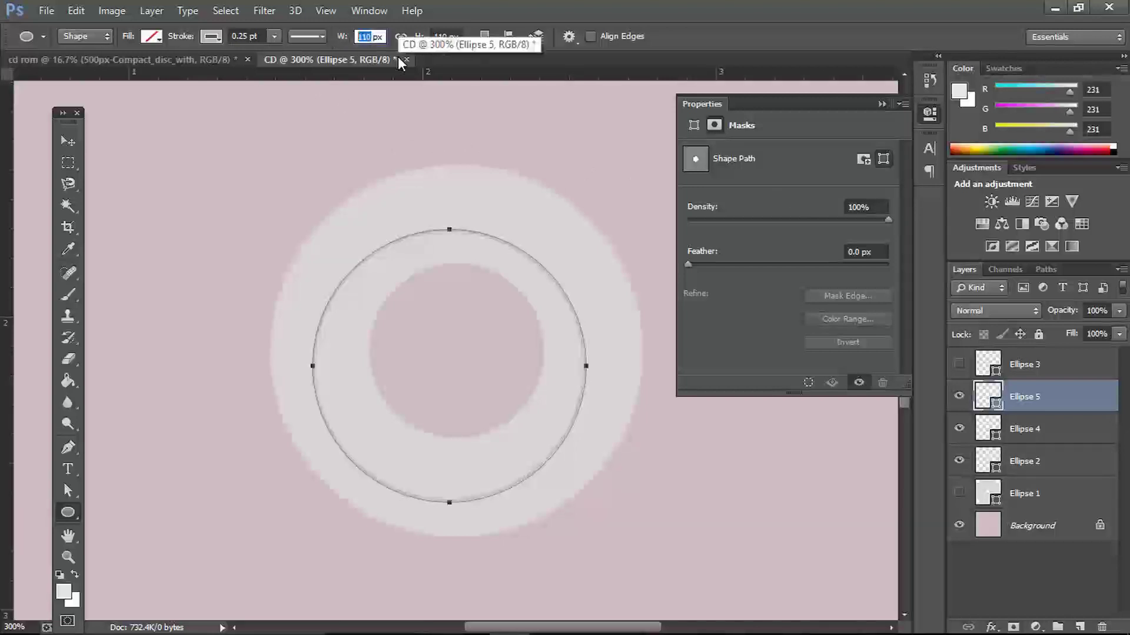
text(95)
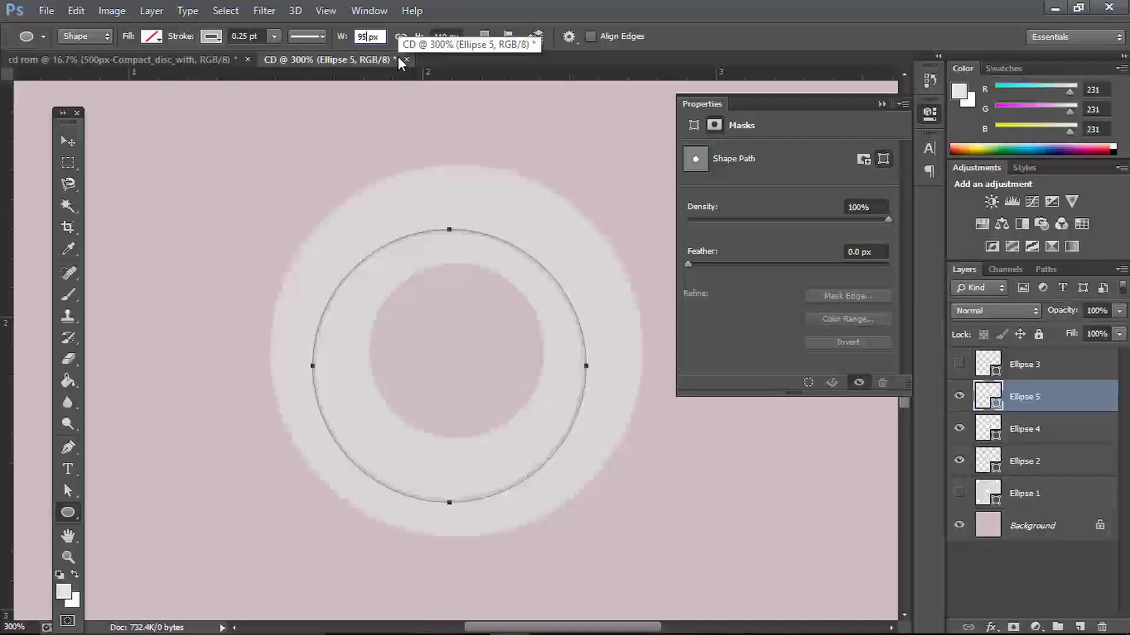
key(Tab)
text(95)
key(Return)
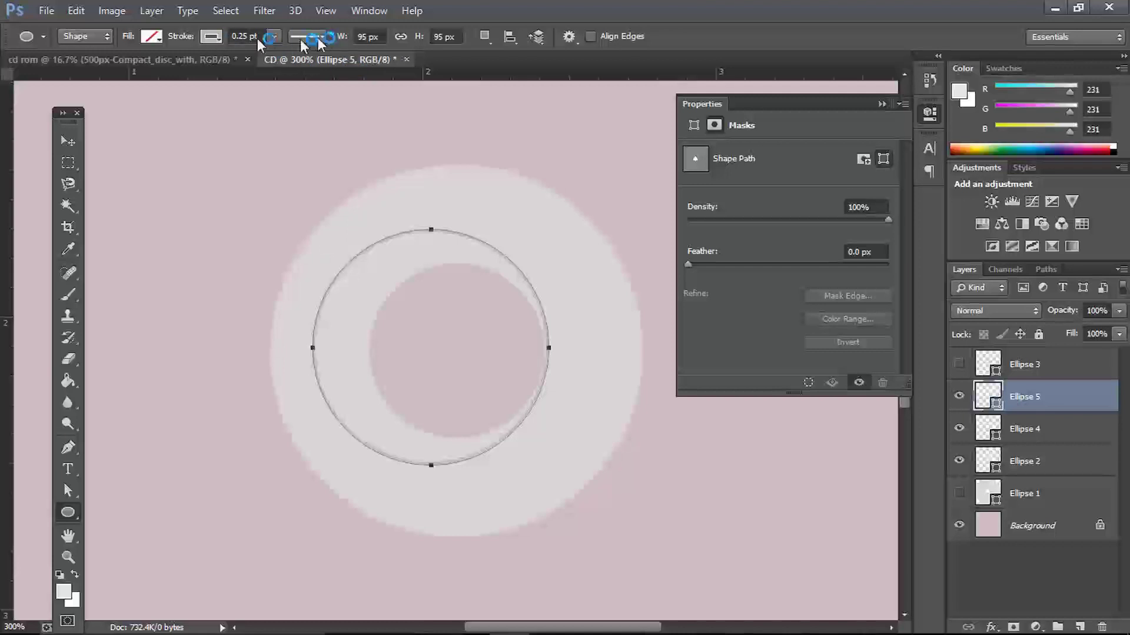
Centre the Ellipse 5 outline on the Ellipse 4, Ellipse 2 and Ellipse 1 shapes, both vertically and horizontally
shift+click(1050, 493)
click(63, 144)
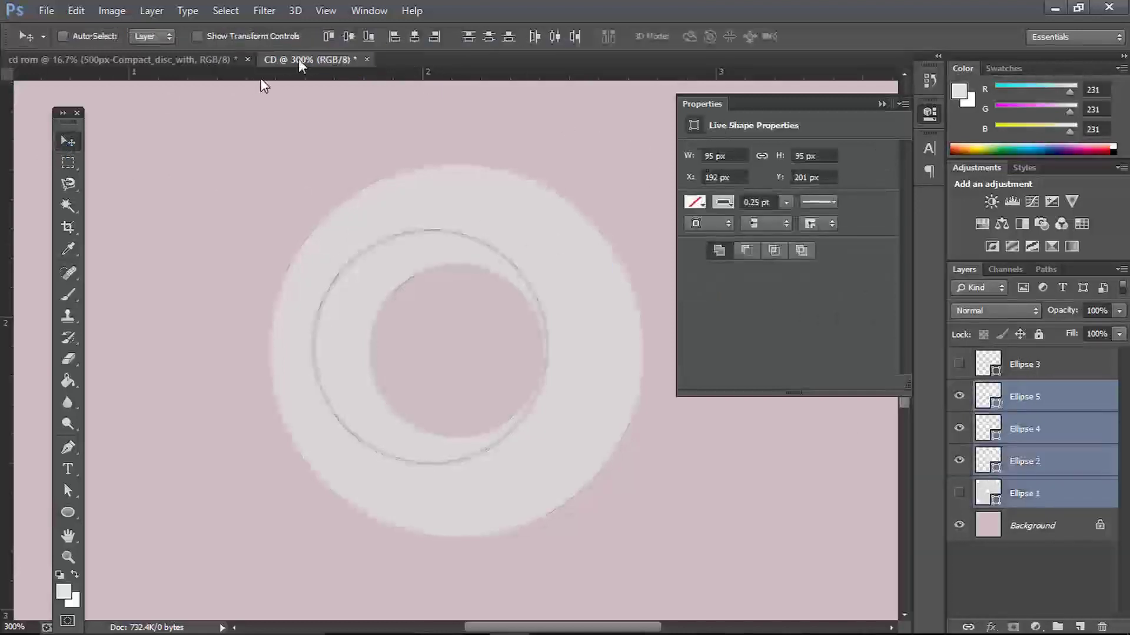
click(349, 37)
click(416, 36)
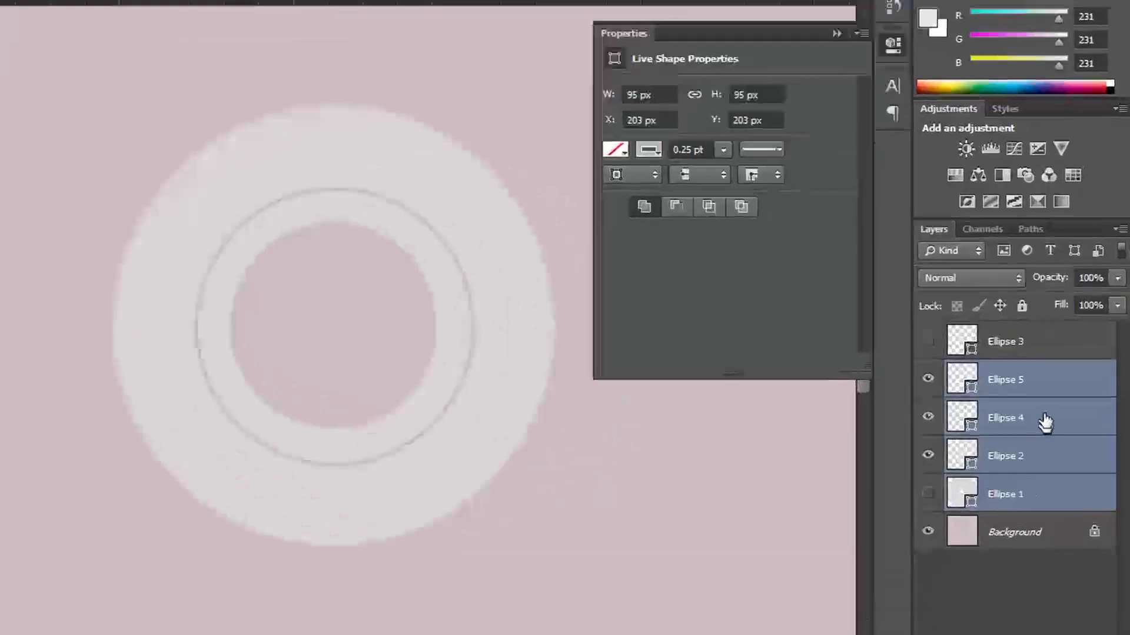
Set the Ellipse 5 layer's opacity to 30%
click(1053, 400)
click(1069, 128)
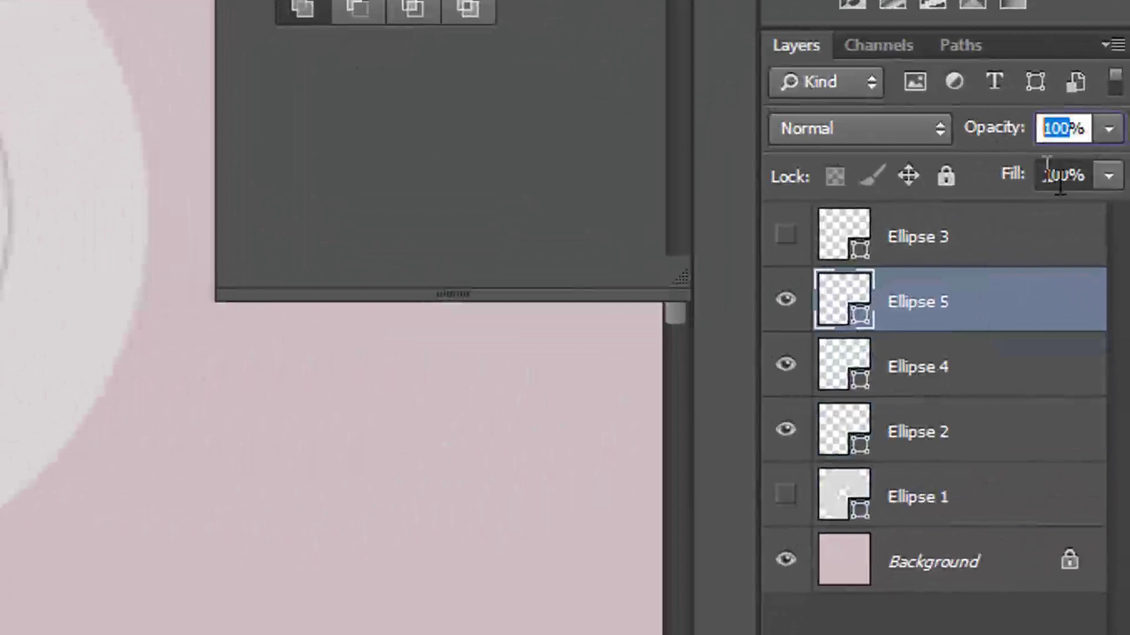
text(30)
key(Return)
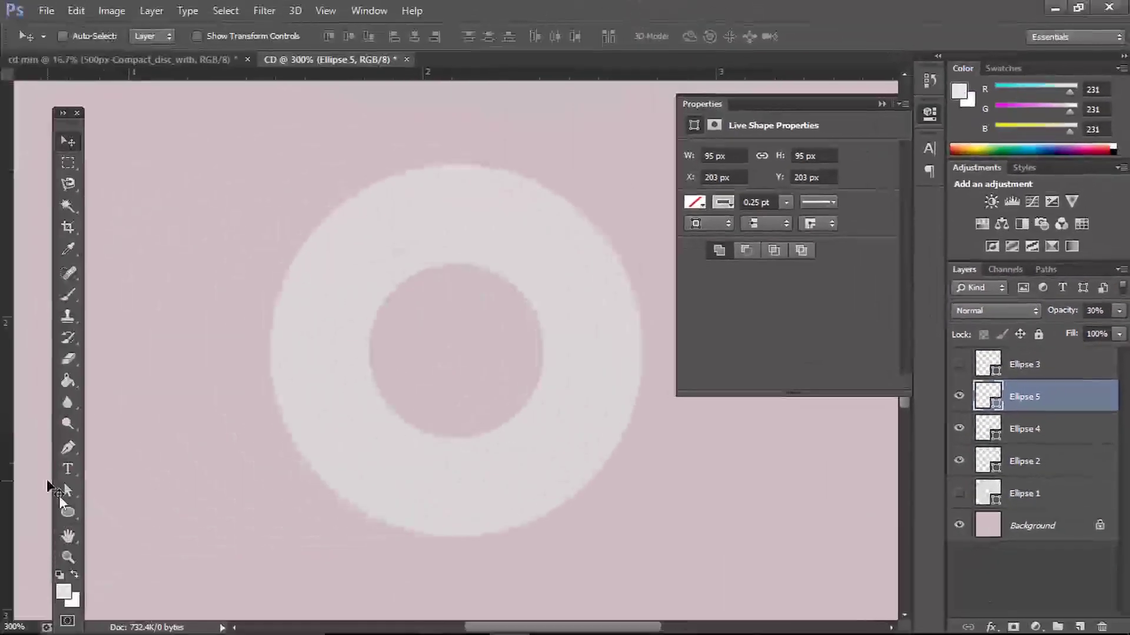
Draw a circle about 159 px wide around the whole ring and set its stroke width to 3 pt
click(68, 512)
drag(259, 156, 654, 555)
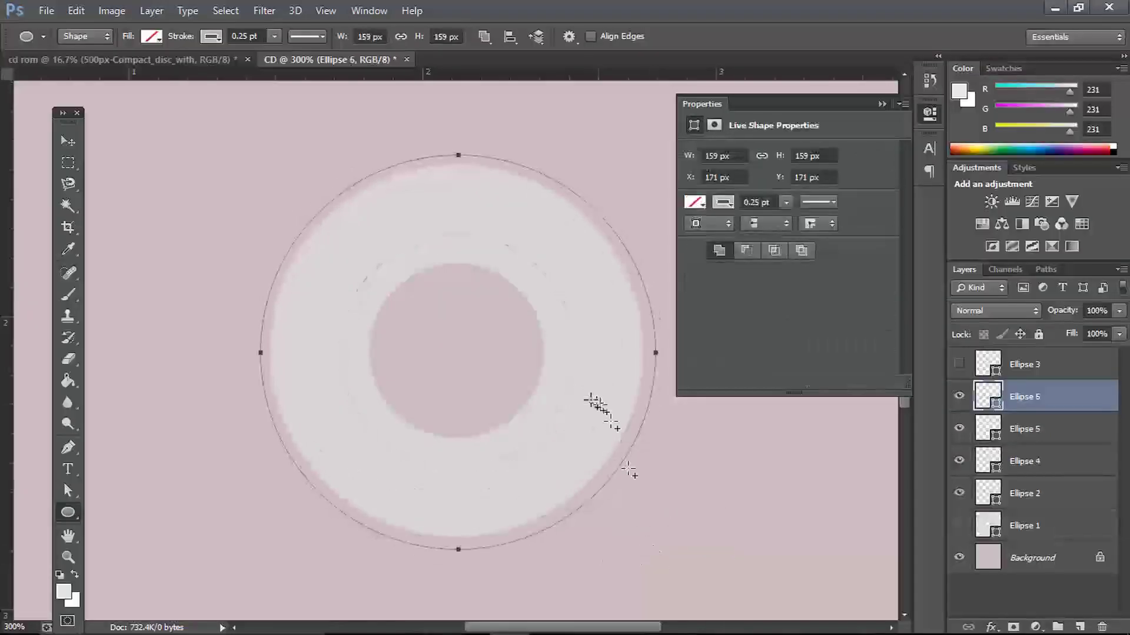
click(241, 36)
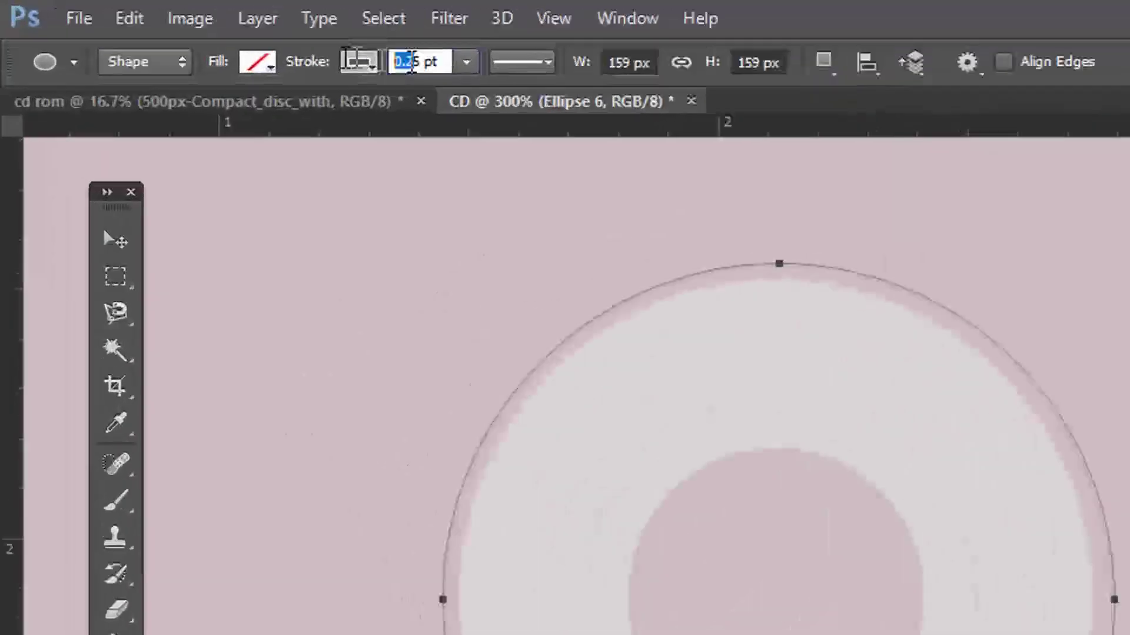
key(BackSpace)
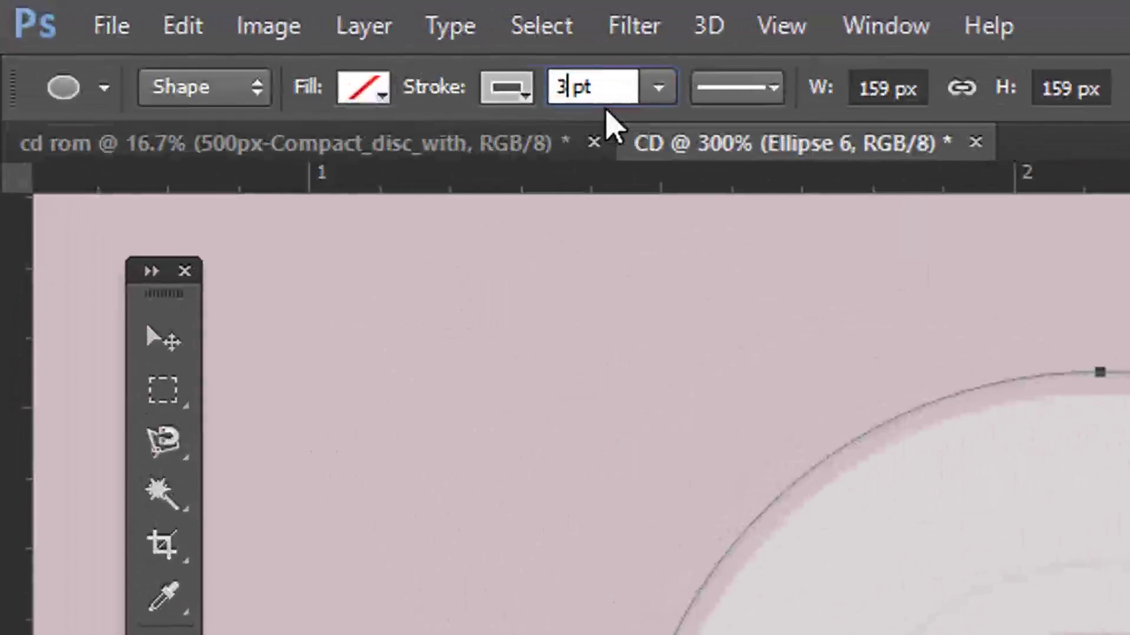
key(Return)
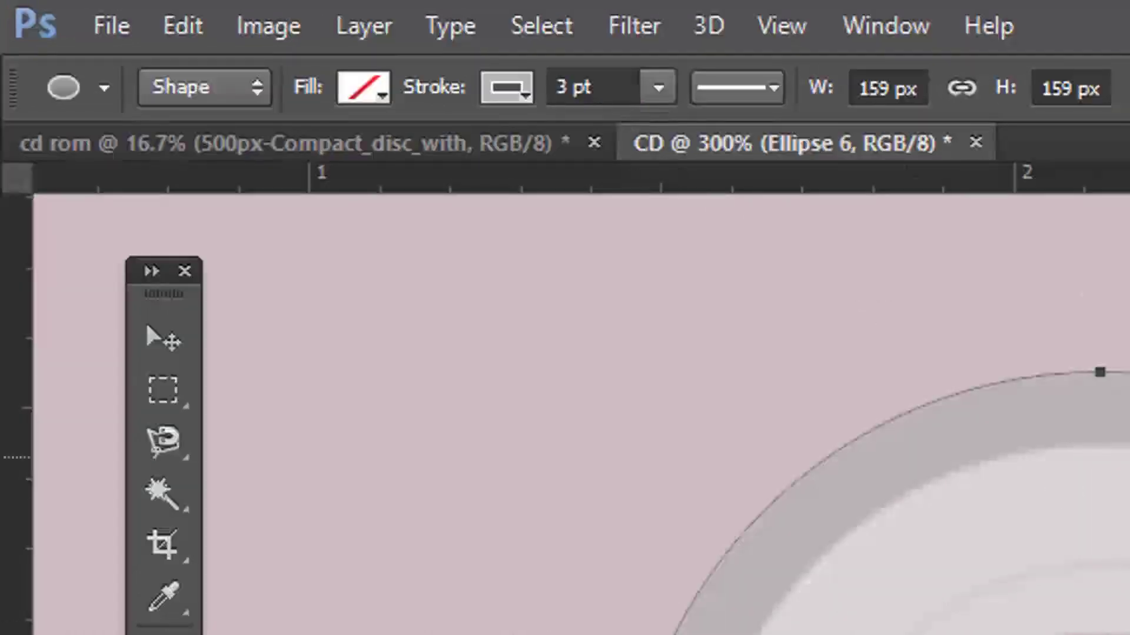
Resize the 3 pt outlined circle to 150 × 150 px
click(874, 89)
text(150)
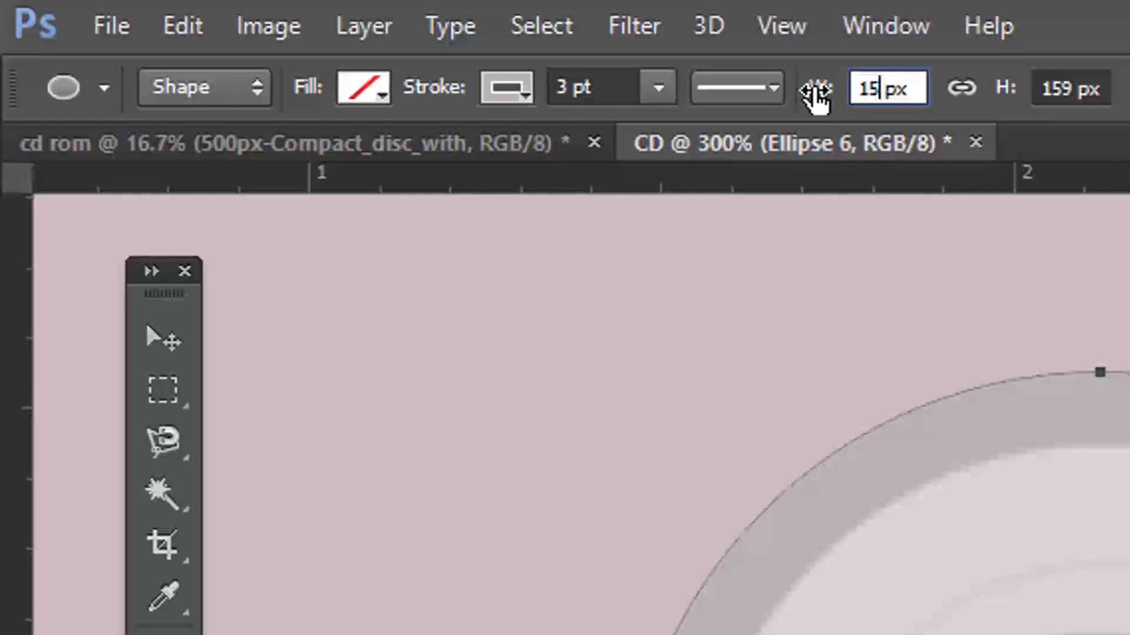
key(Tab)
text(150)
key(Return)
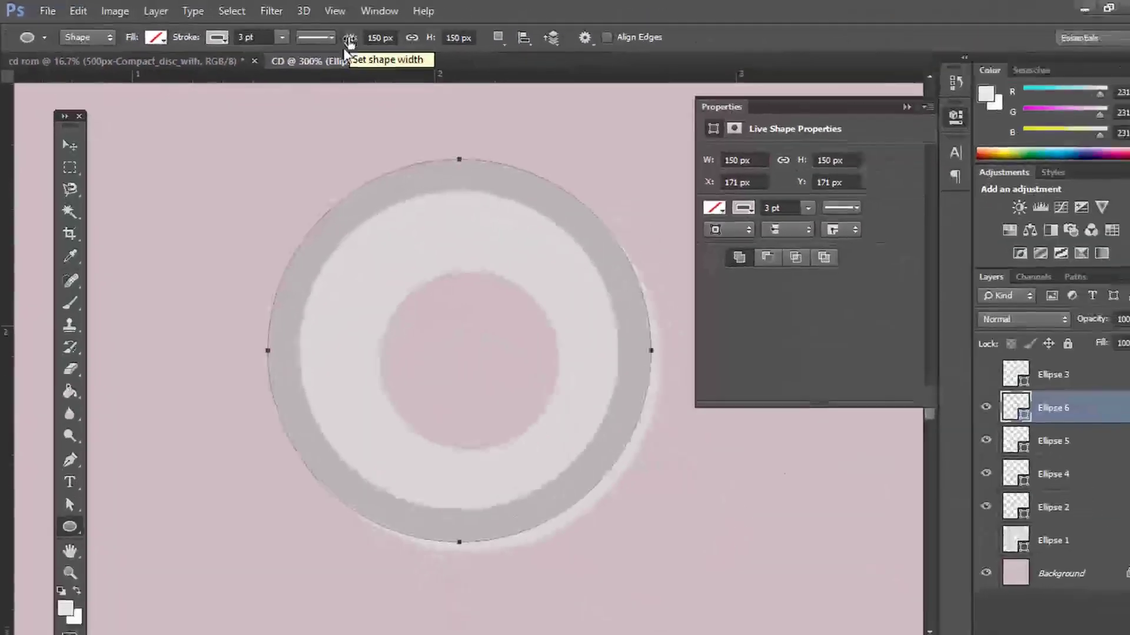
Centre the Ellipse 6 outline on the Ellipse 5, 4, 2 and 1 shapes, both vertically and horizontally
shift+click(1047, 503)
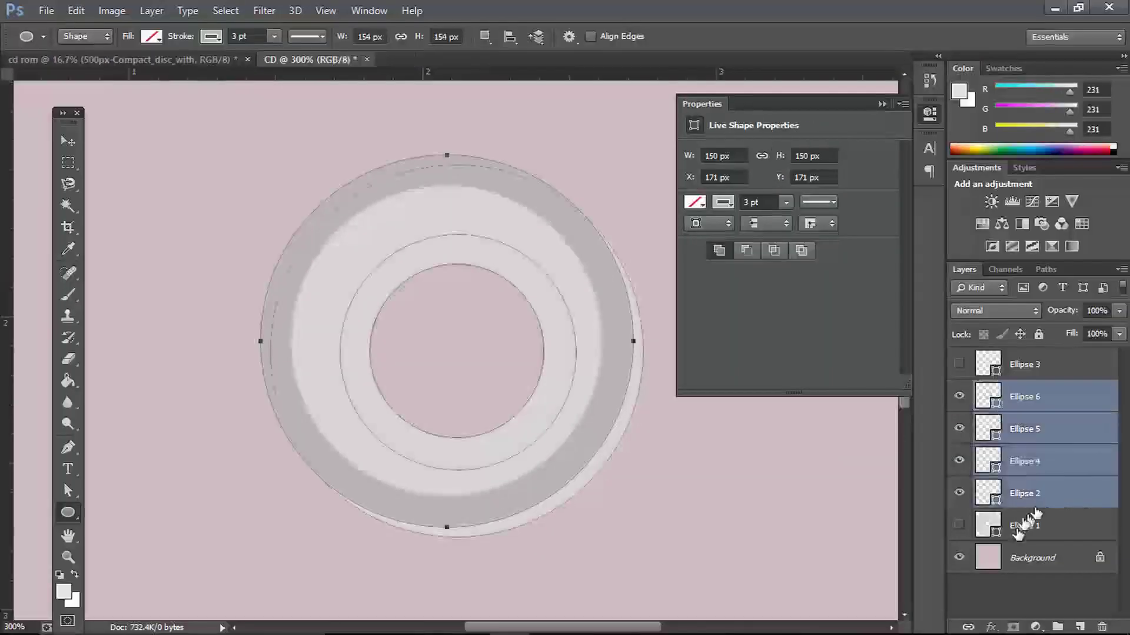
shift+click(1019, 527)
key(v)
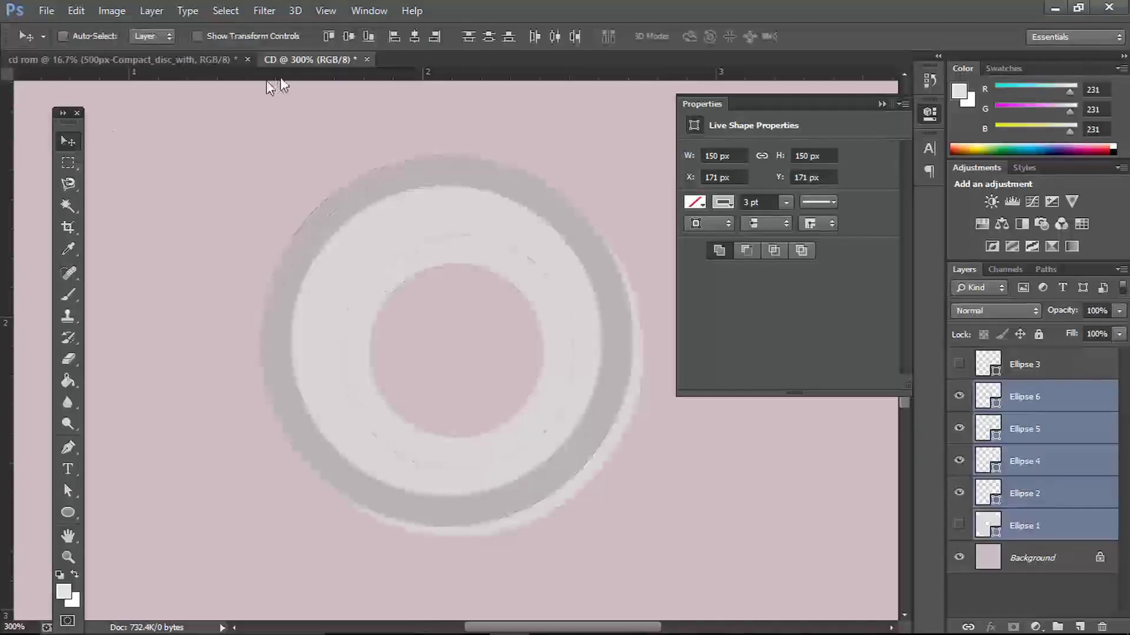
click(348, 41)
click(414, 38)
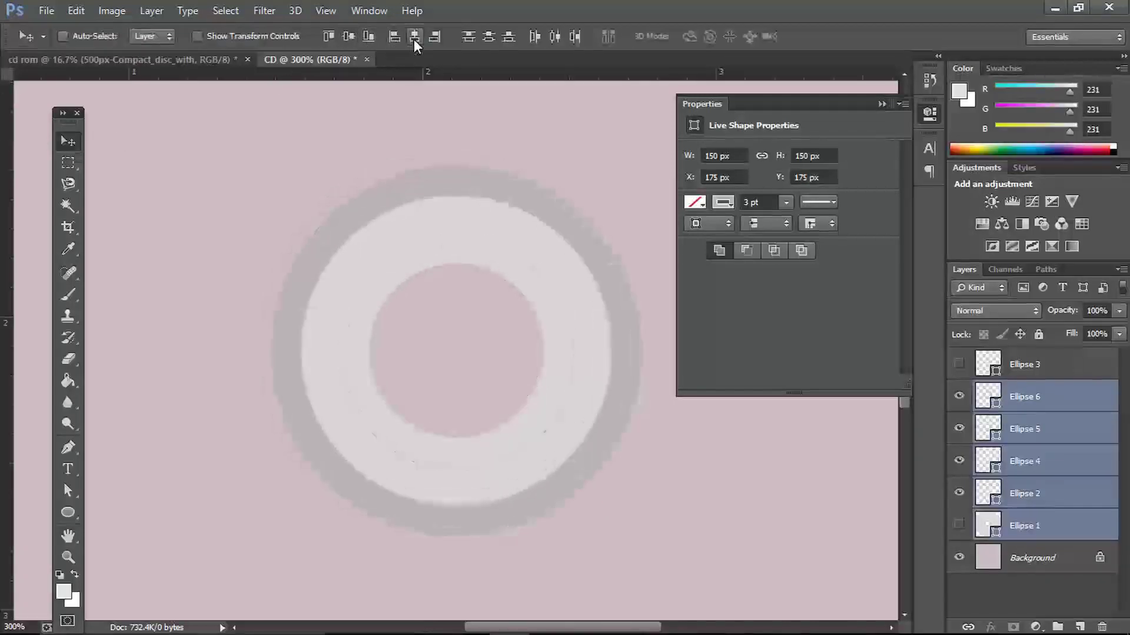
Set the Ellipse 6 layer's opacity to 50%
click(1059, 432)
click(1032, 398)
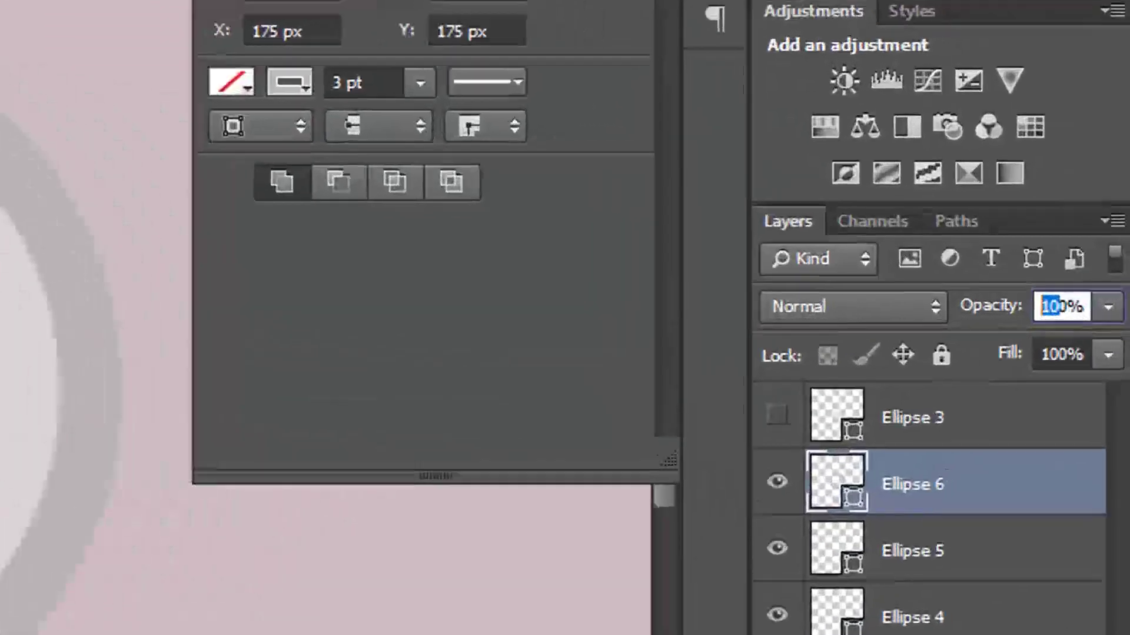
text(5)
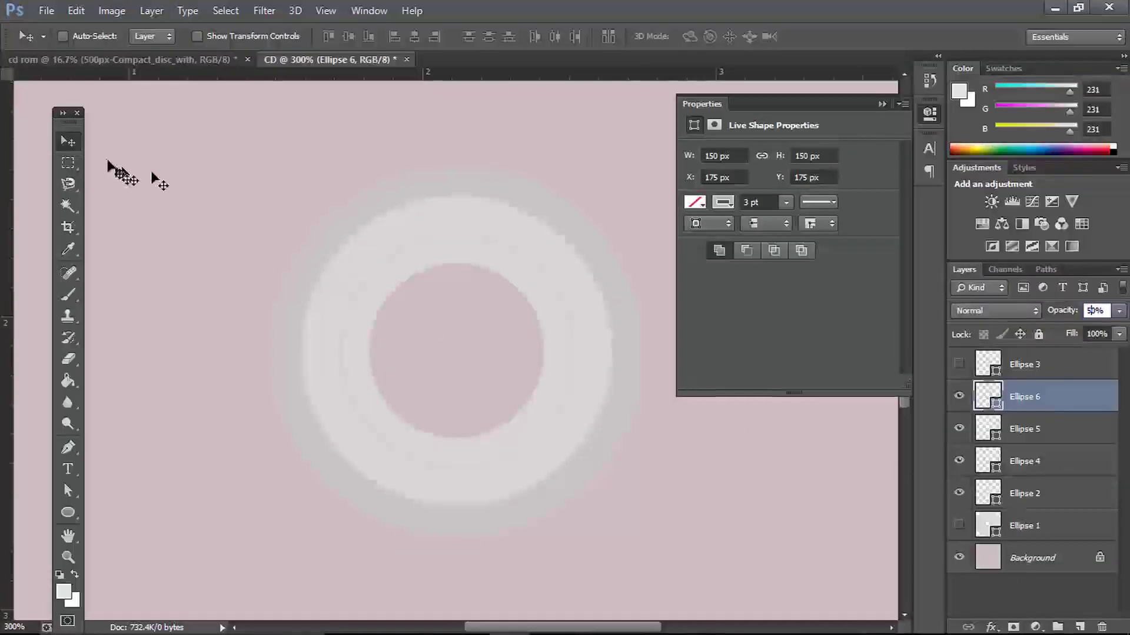
drag(1011, 422, 1047, 458)
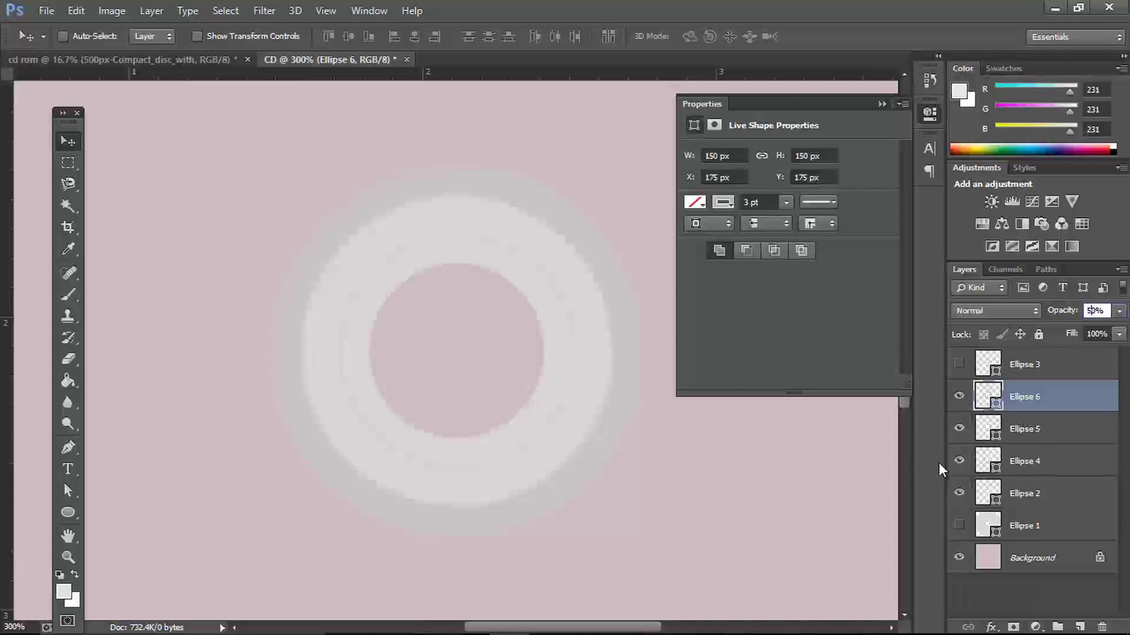
Toggle the Ellipse 2 layer's visibility off and on to check it and set its opacity to 8%
click(959, 493)
click(959, 493)
click(1046, 497)
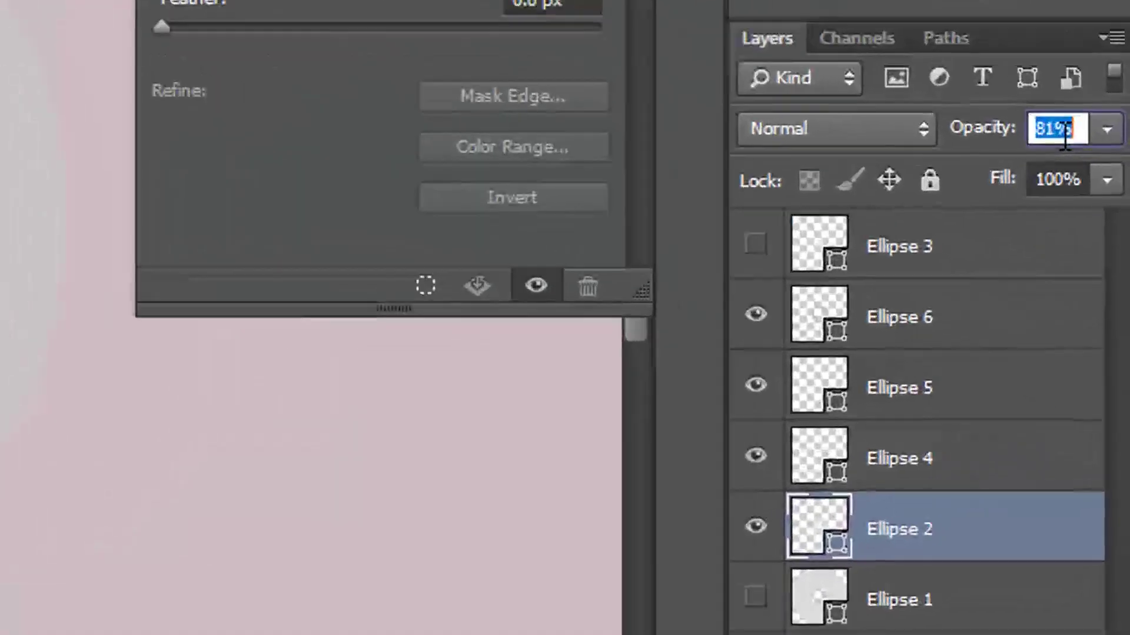
text(8)
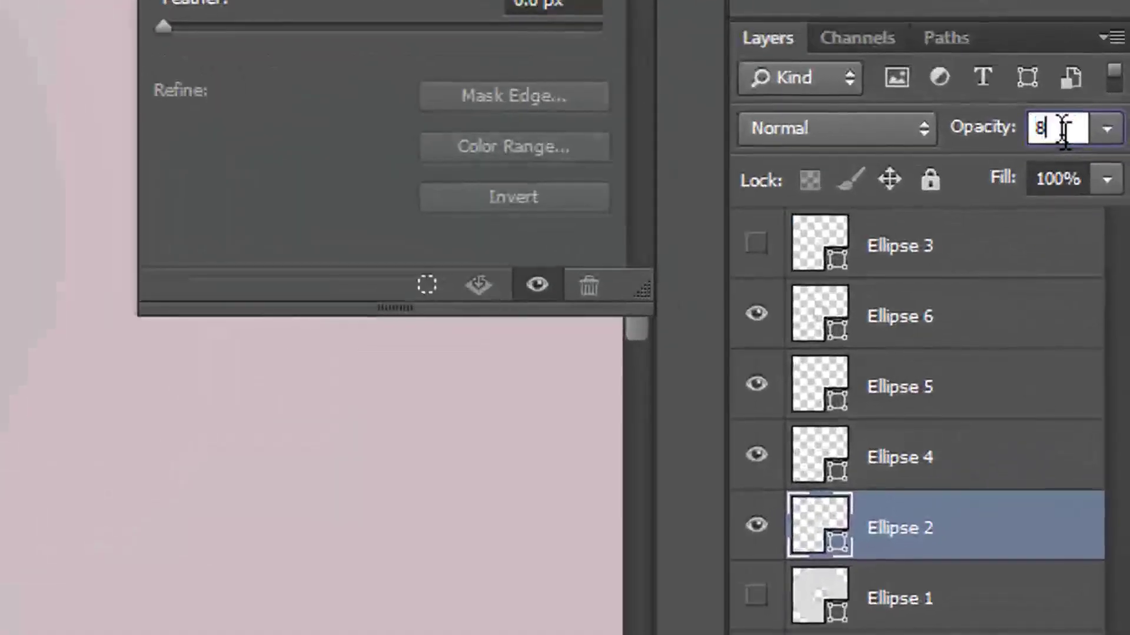
key(Return)
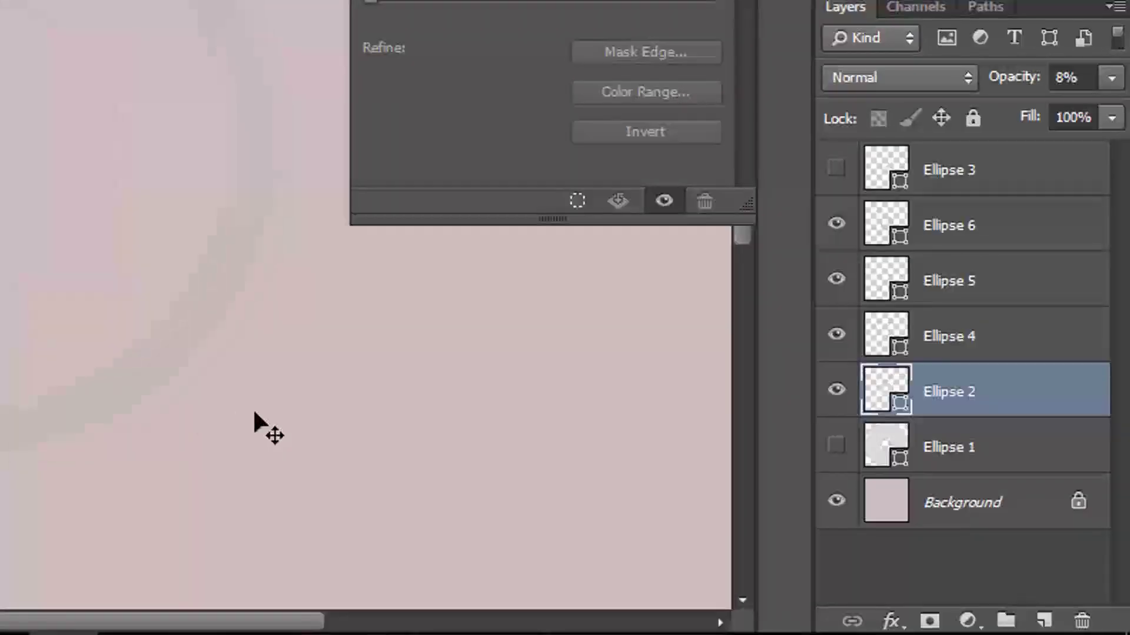
Set the Ellipse 6 layer's opacity to 25%
scroll(254, 412, down, 3)
scroll(254, 411, up, 2)
scroll(254, 412, down, 1)
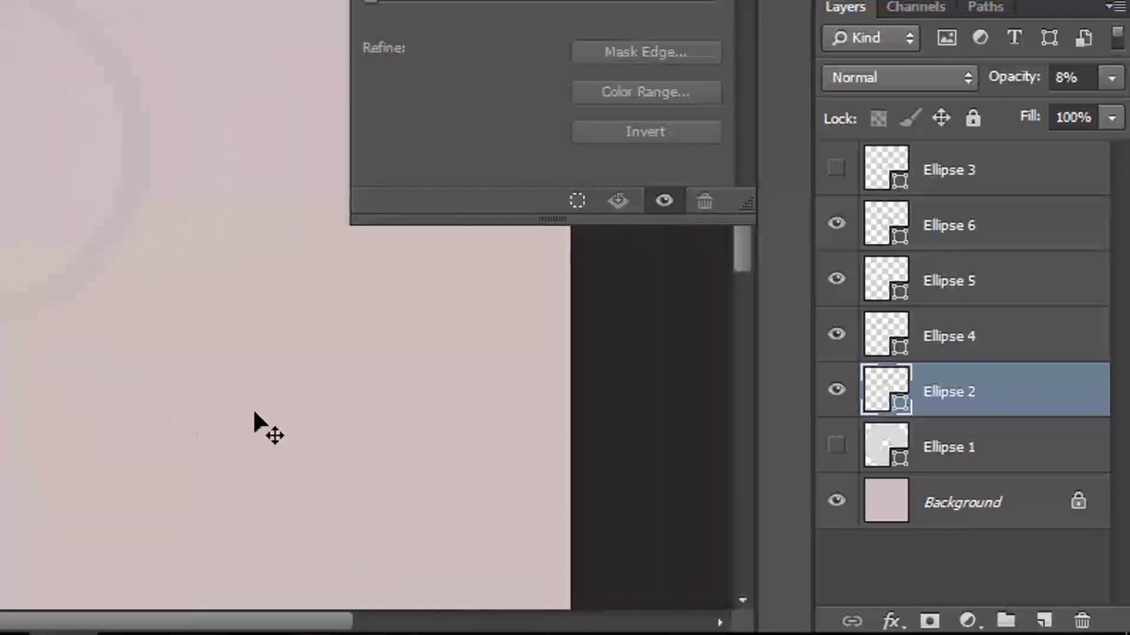
scroll(253, 408, down, 2)
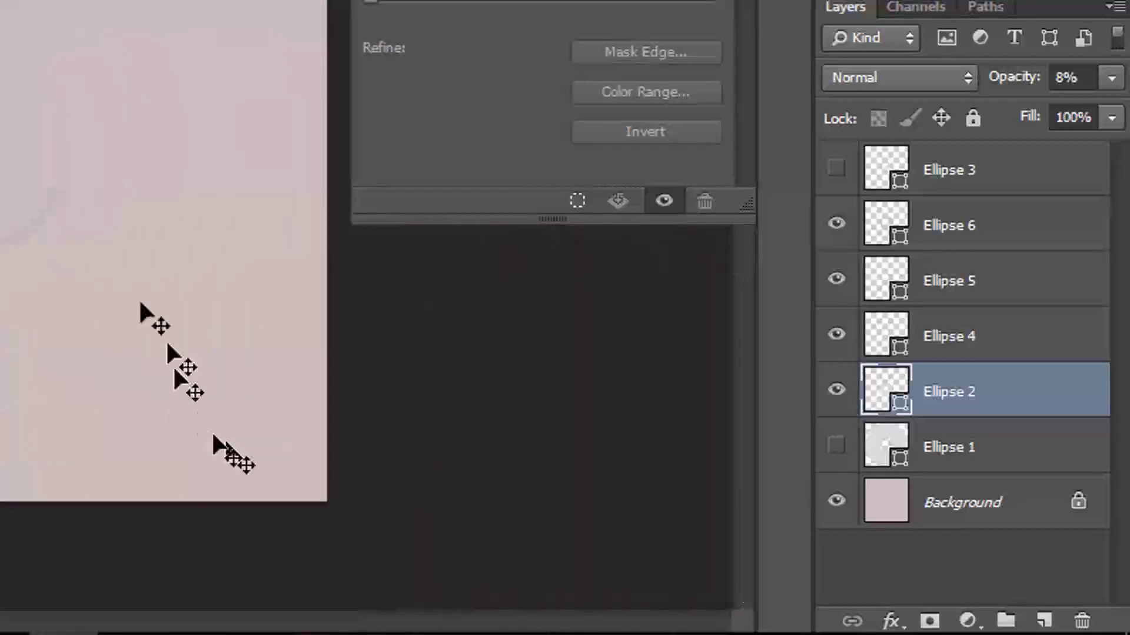
click(941, 238)
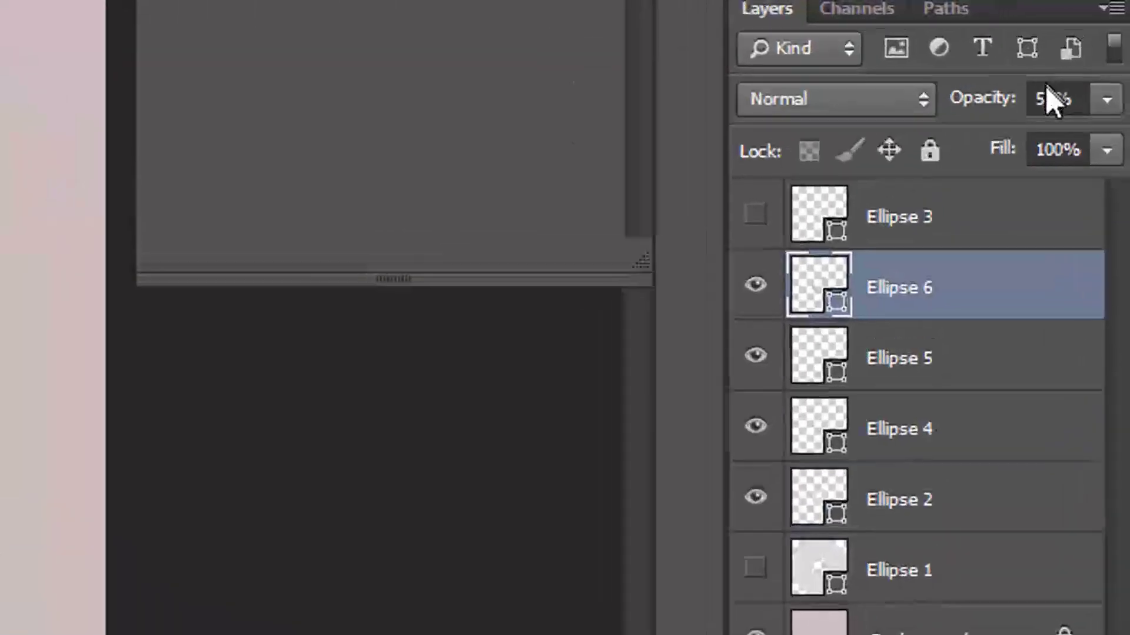
click(1051, 100)
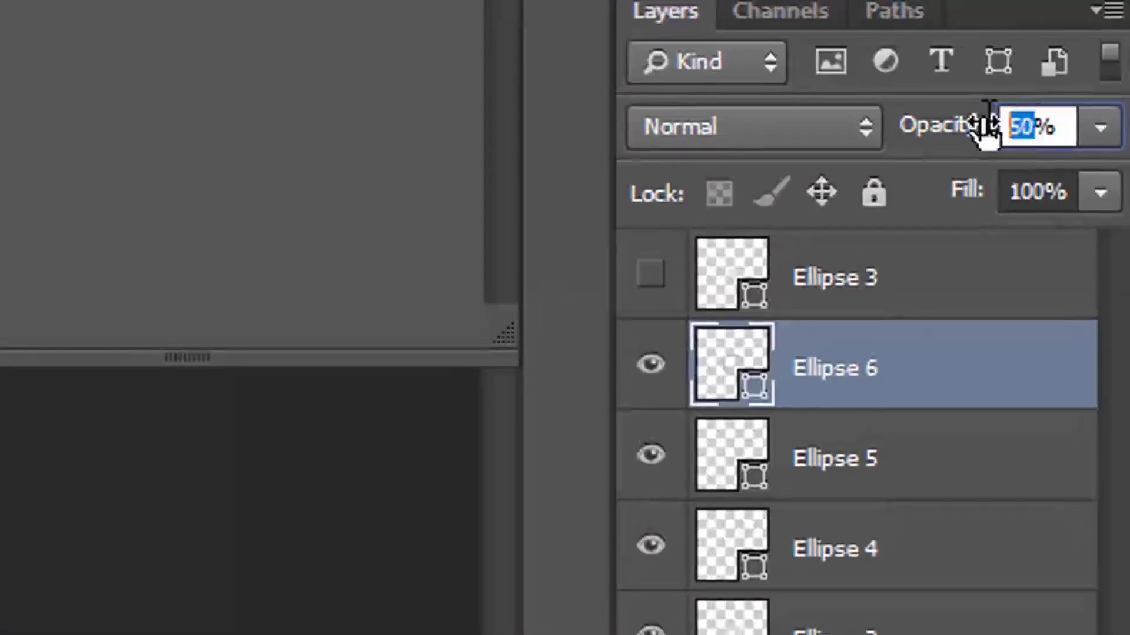
text(25)
key(Return)
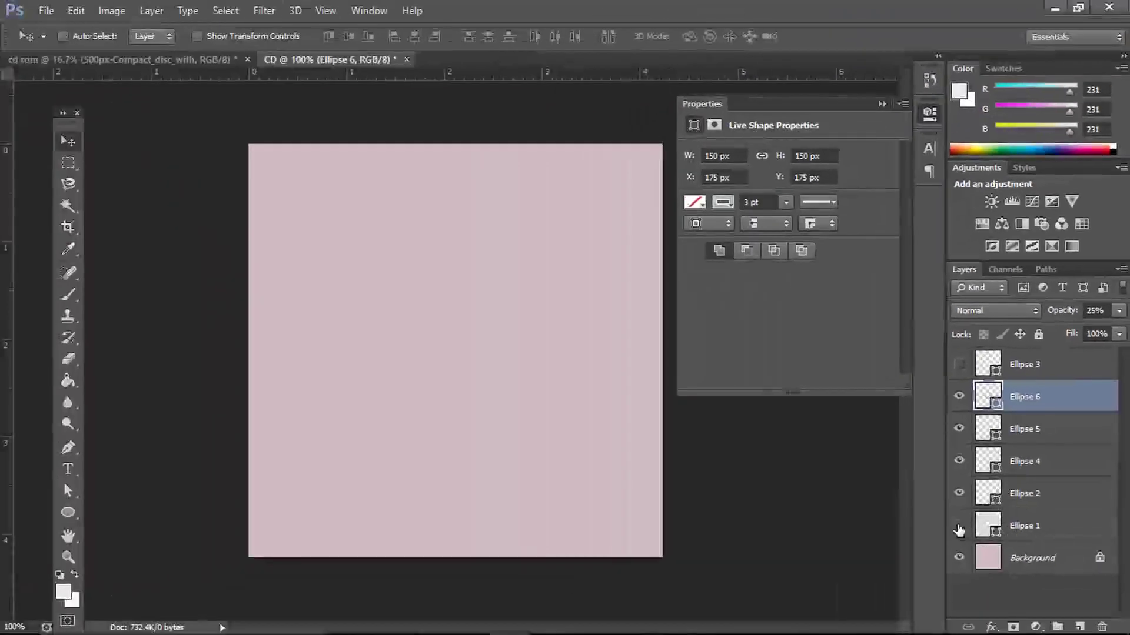
Make the Ellipse 1 disc layer visible again and select it
click(959, 528)
click(1015, 526)
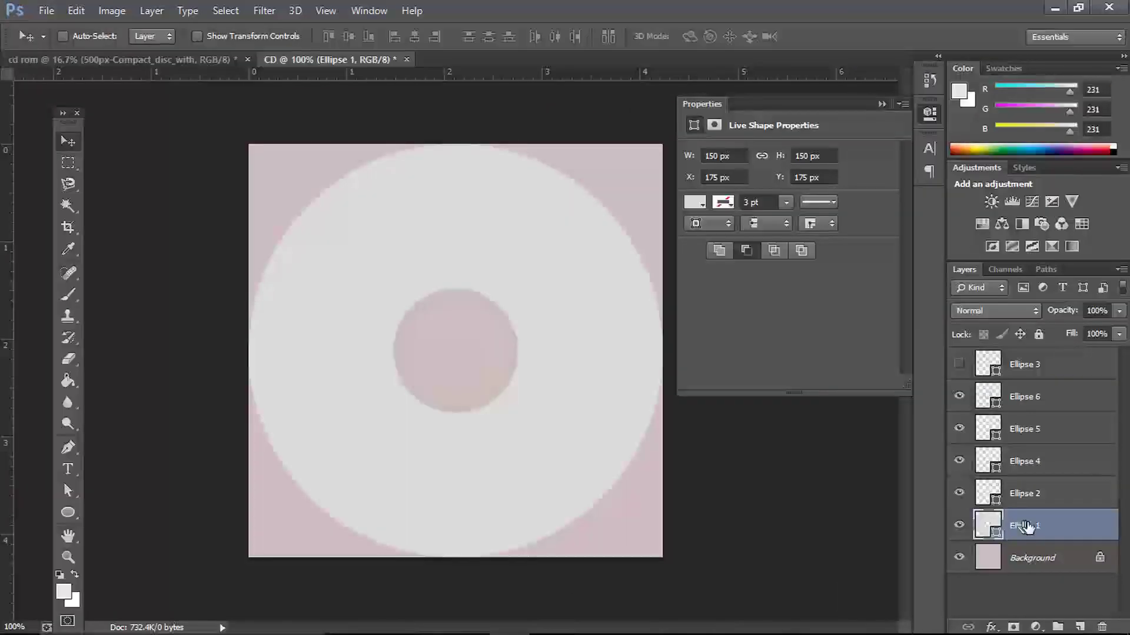
Place the ipad-design image above the Ellipse 1 disc, enlarge it to cover the whole disc and centre it
click(46, 11)
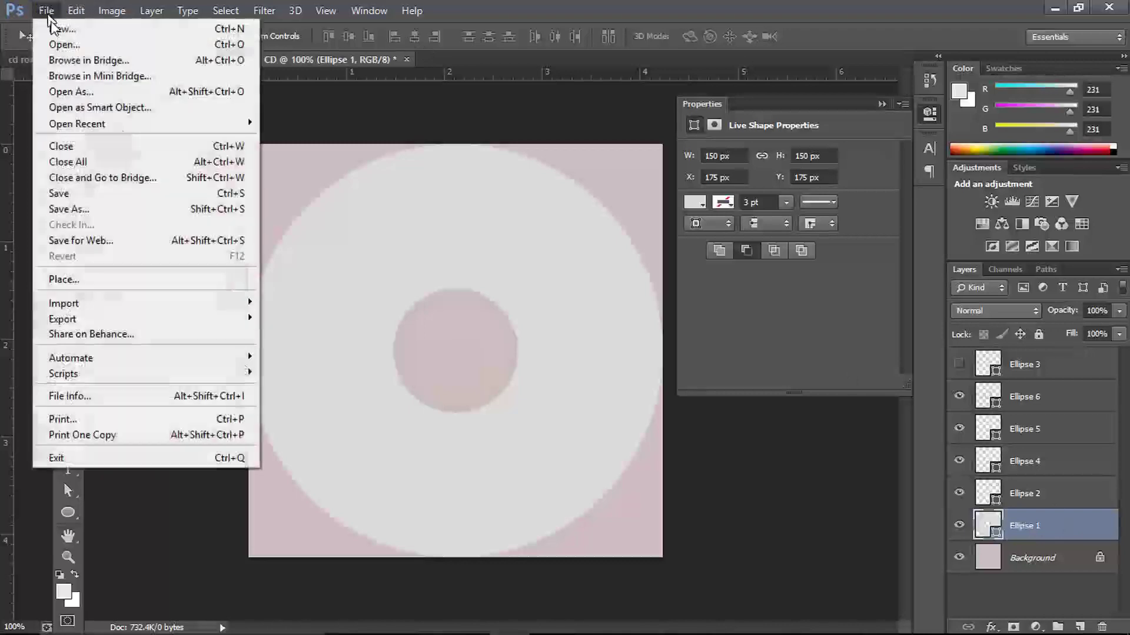
click(134, 281)
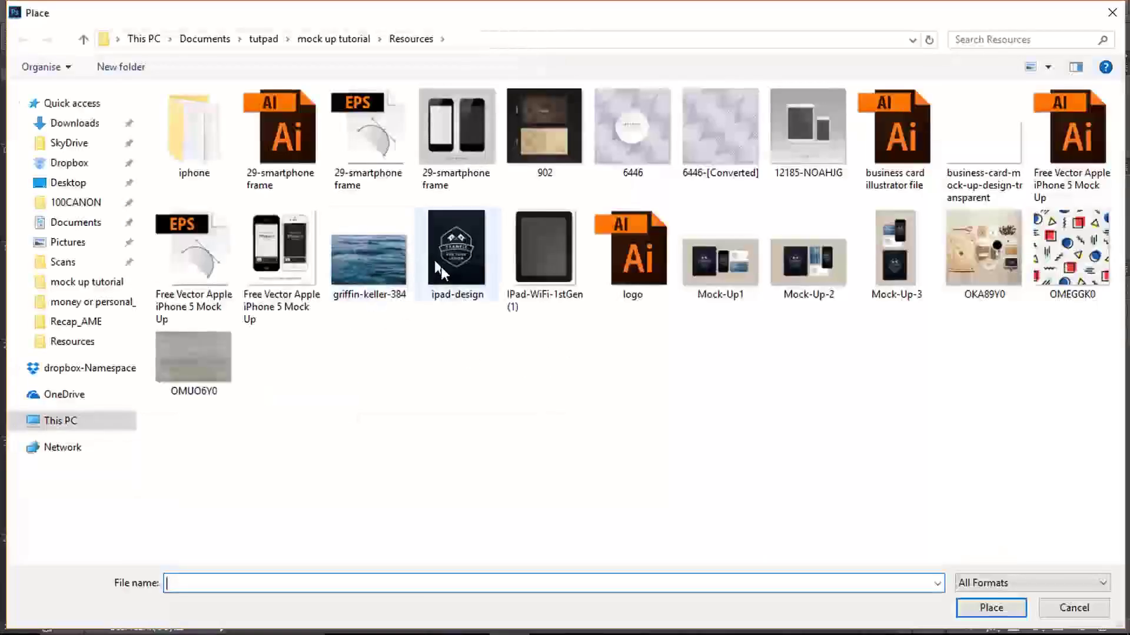
double_click(440, 266)
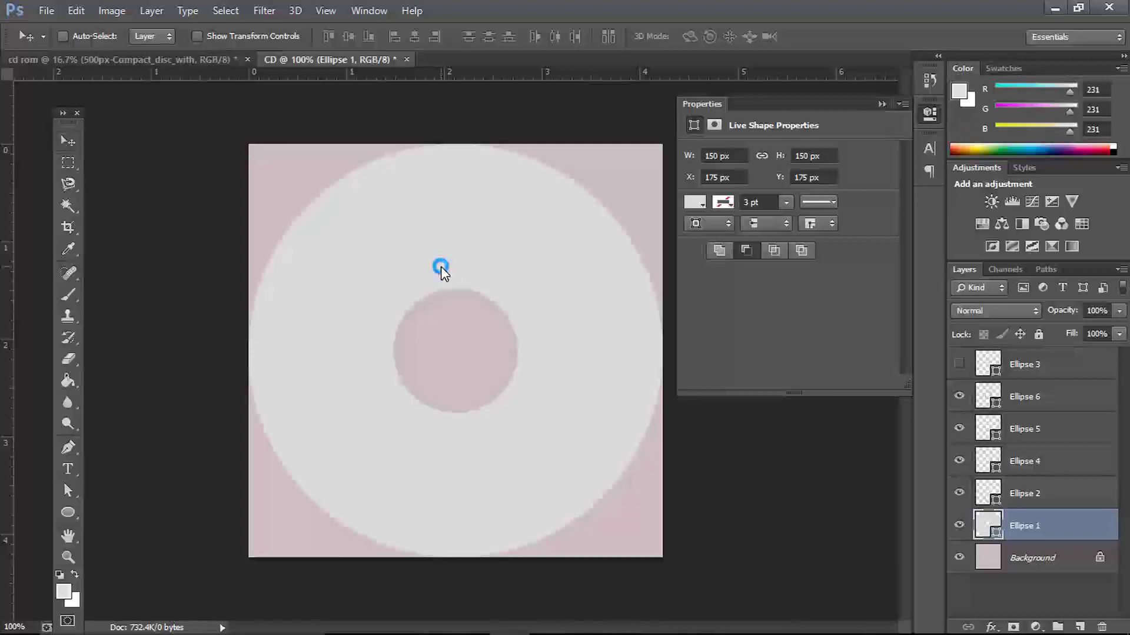
drag(297, 145, 231, 74)
drag(624, 567, 639, 606)
key(Return)
click(410, 40)
click(342, 37)
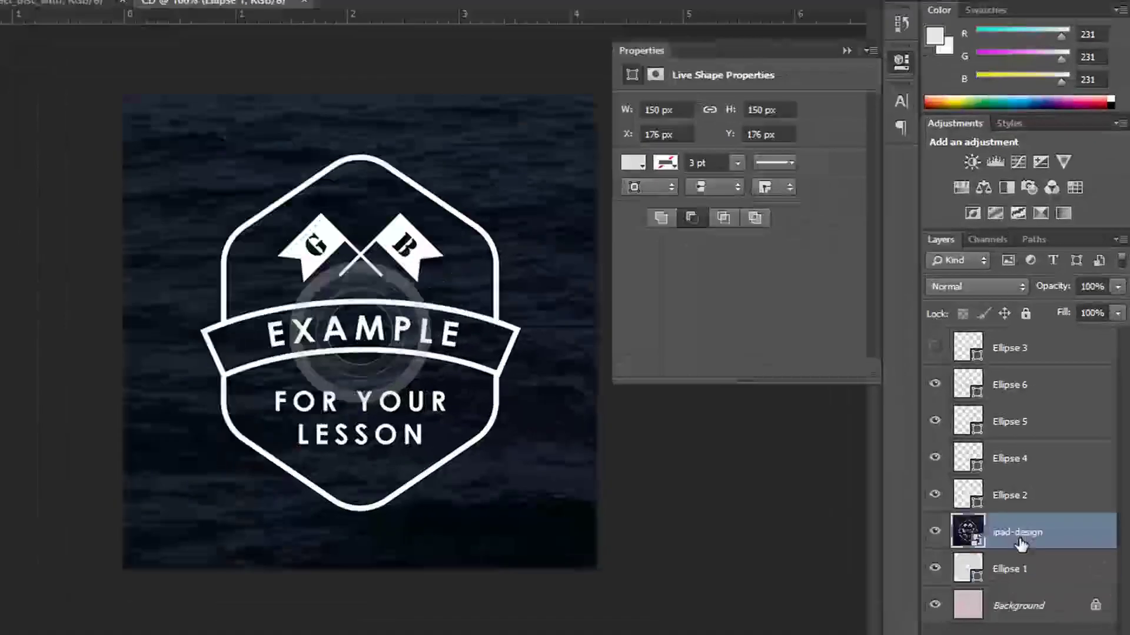
Clip the ipad-design layer to the Ellipse 1 disc with a clipping mask and delete the Background layer
right_click(1038, 526)
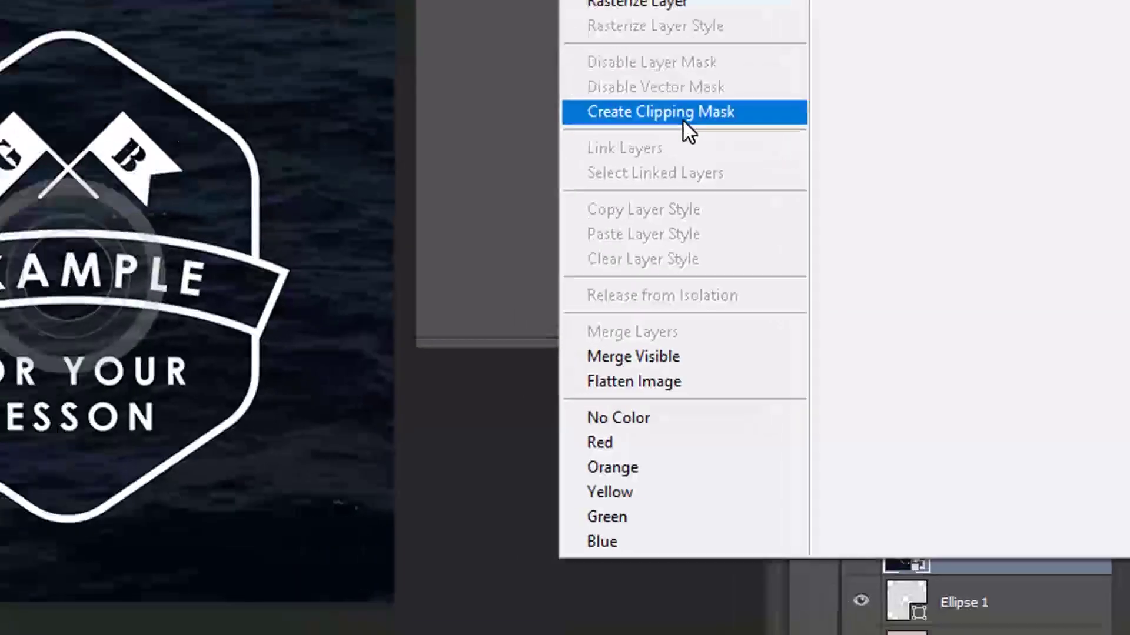
click(620, 62)
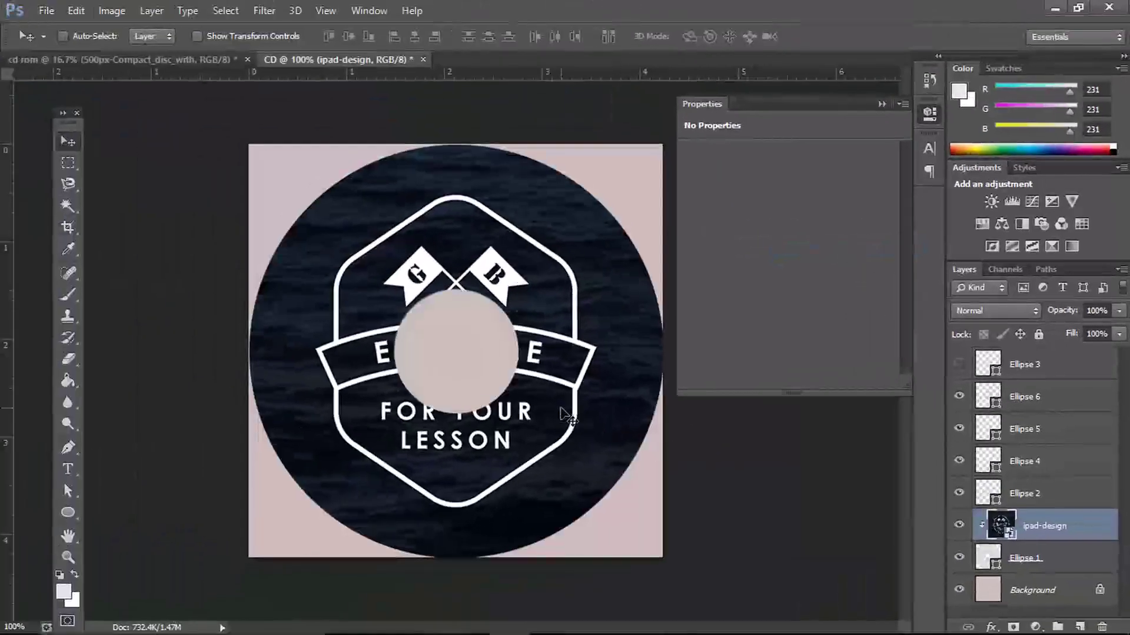
click(1027, 590)
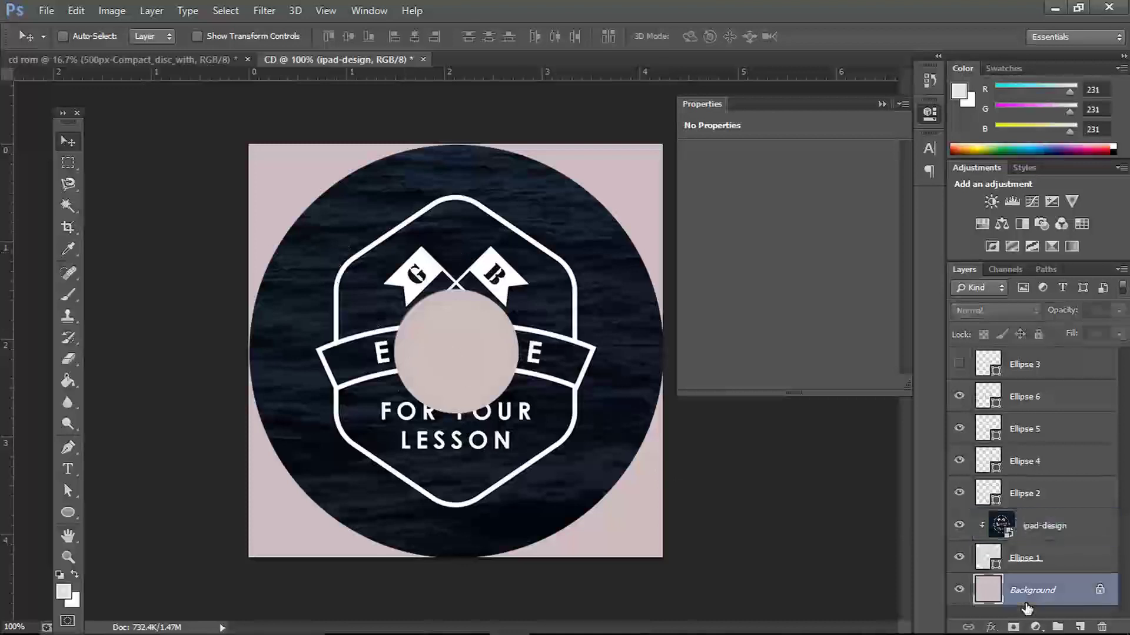
key(Delete)
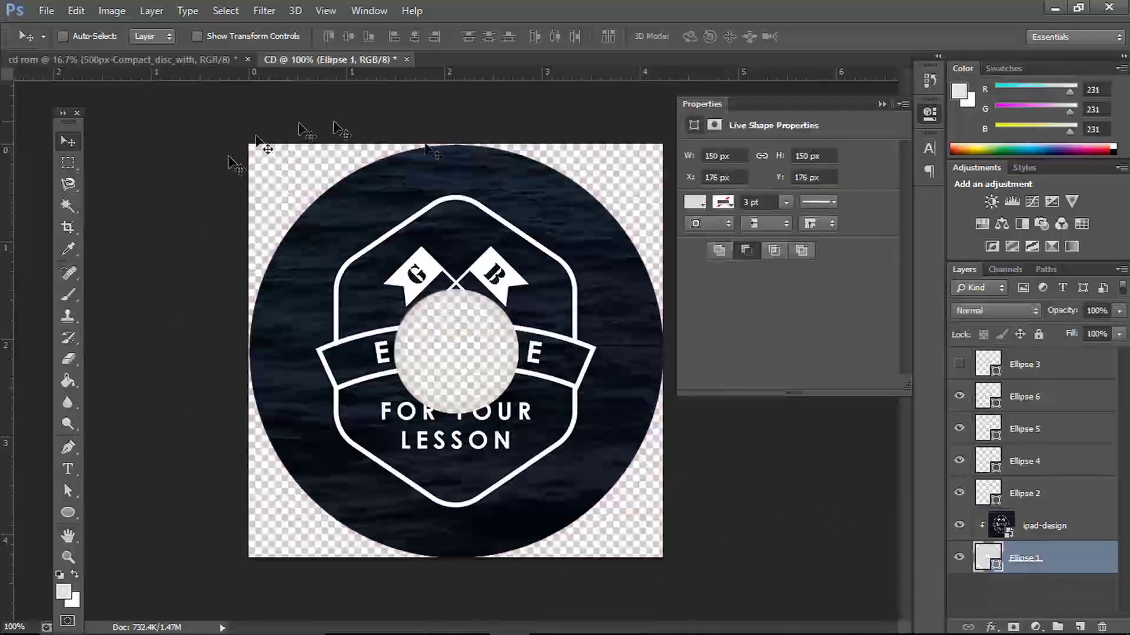
Create a new white RGB document 900 pixels wide and 600 pixels high at 300 pixels/inch
click(46, 11)
click(53, 32)
click(442, 216)
text(1000)
key(Tab)
text(600)
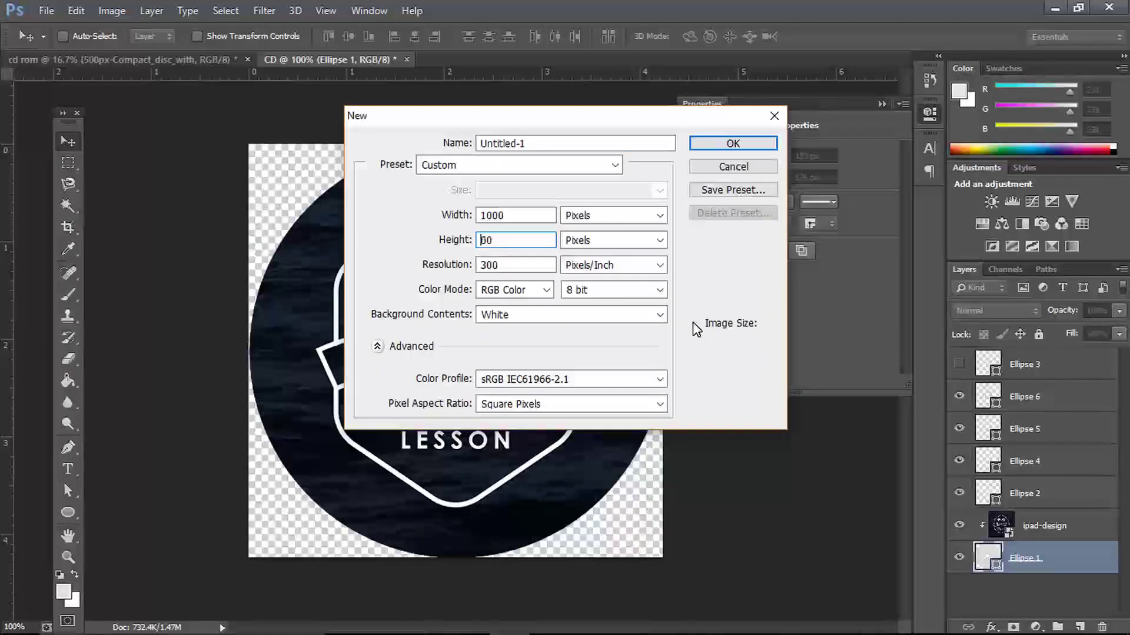
drag(486, 217, 464, 217)
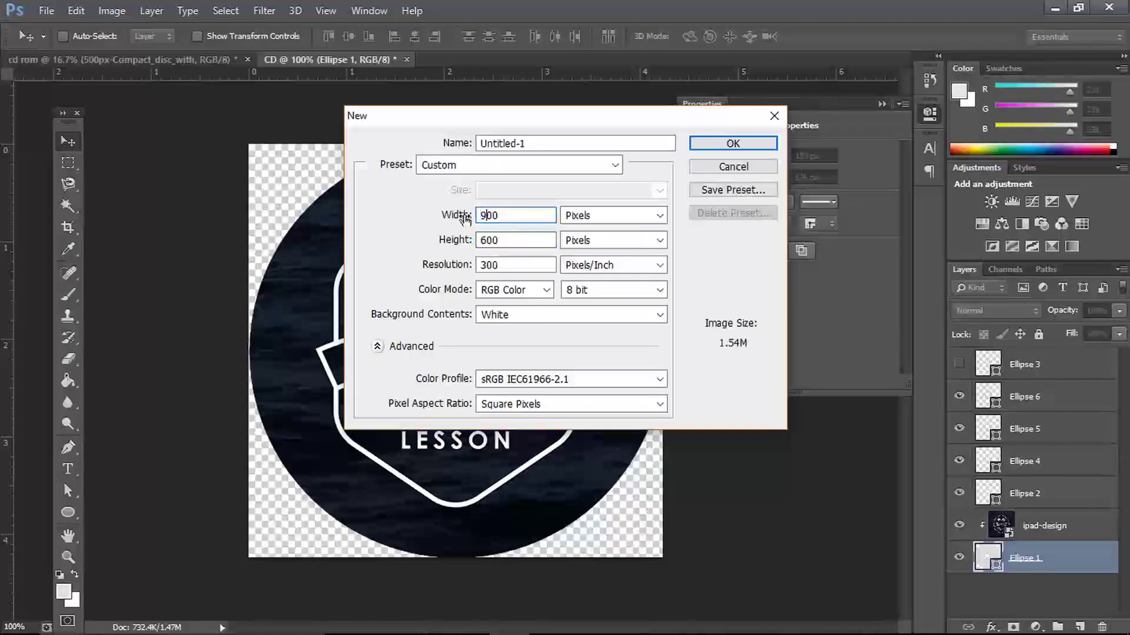
key(Return)
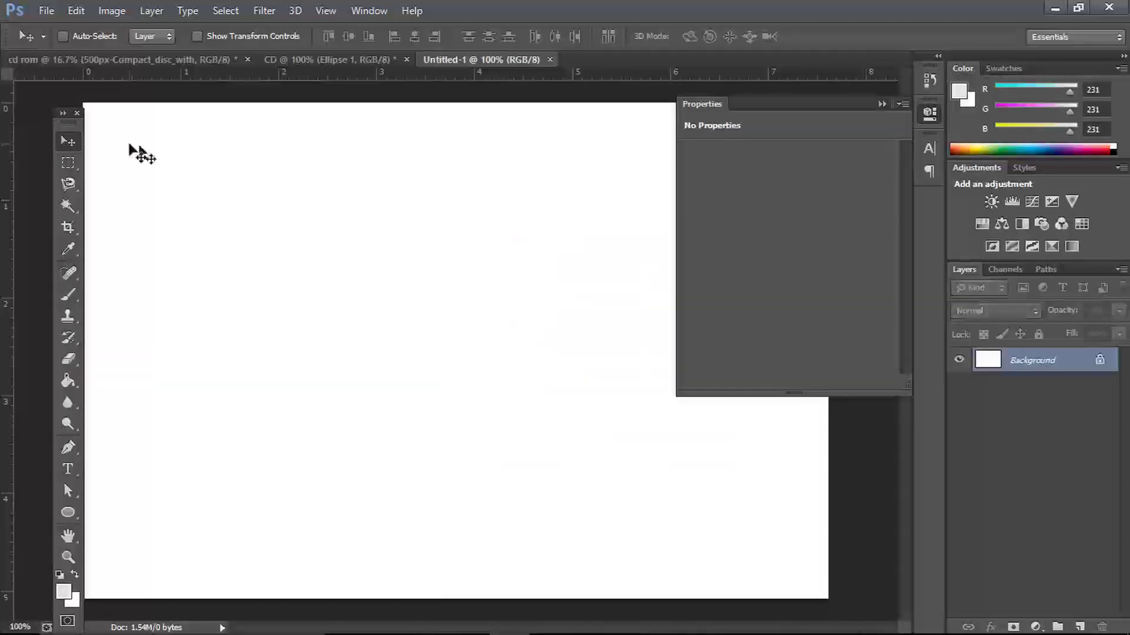
Fill the new document's background with light pink, RGB 227, 206, 206, using the Paint Bucket
click(67, 401)
click(63, 592)
click(541, 378)
click(848, 351)
key(g)
click(485, 303)
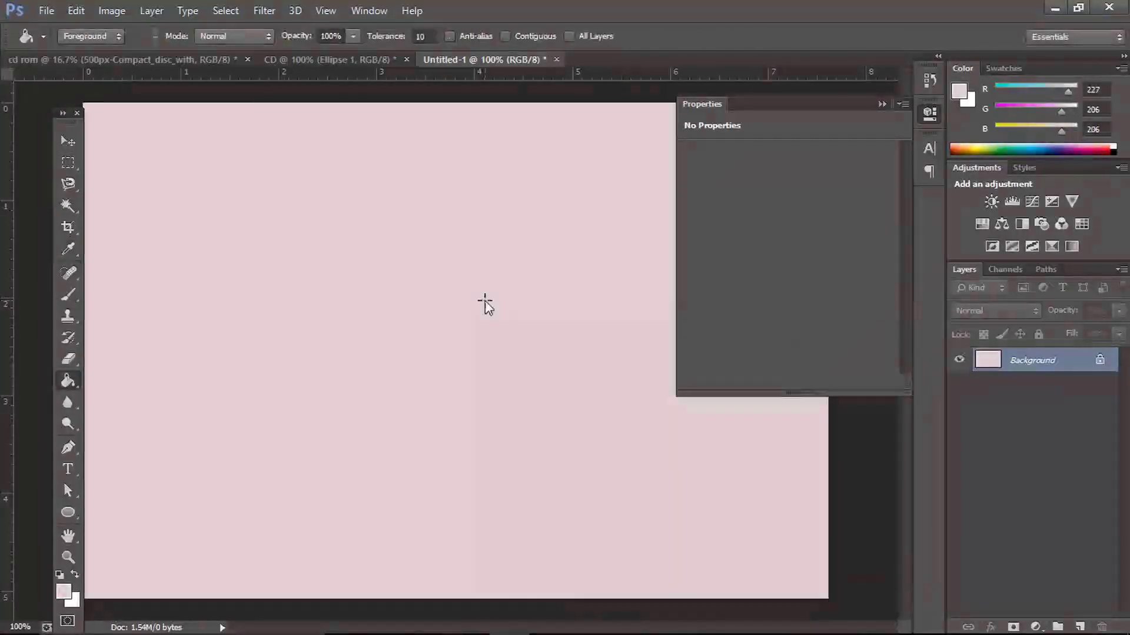
In the CD document, group the layers from Ellipse 6 down to Ellipse 1 and name the group CD ROM MOCK UP
click(371, 61)
click(68, 140)
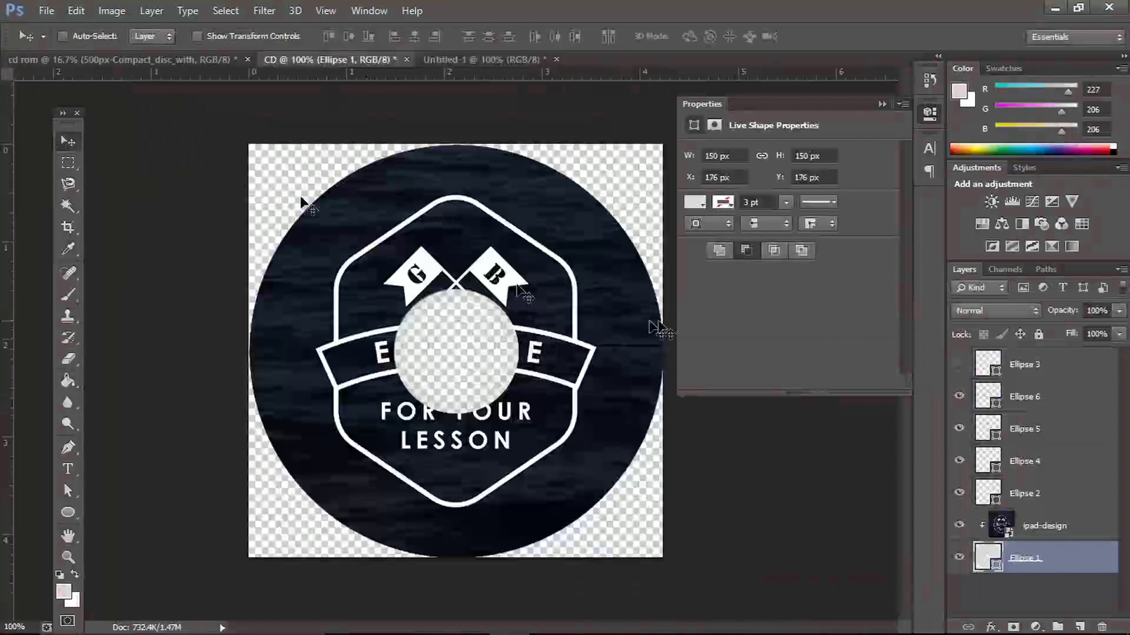
click(1030, 398)
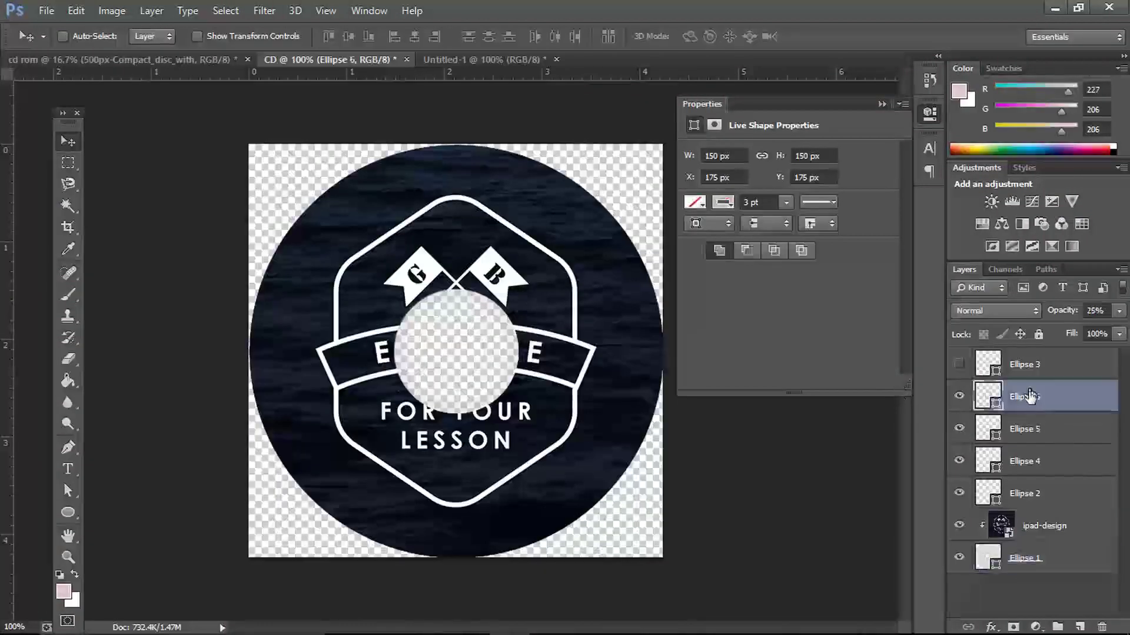
shift+click(1058, 551)
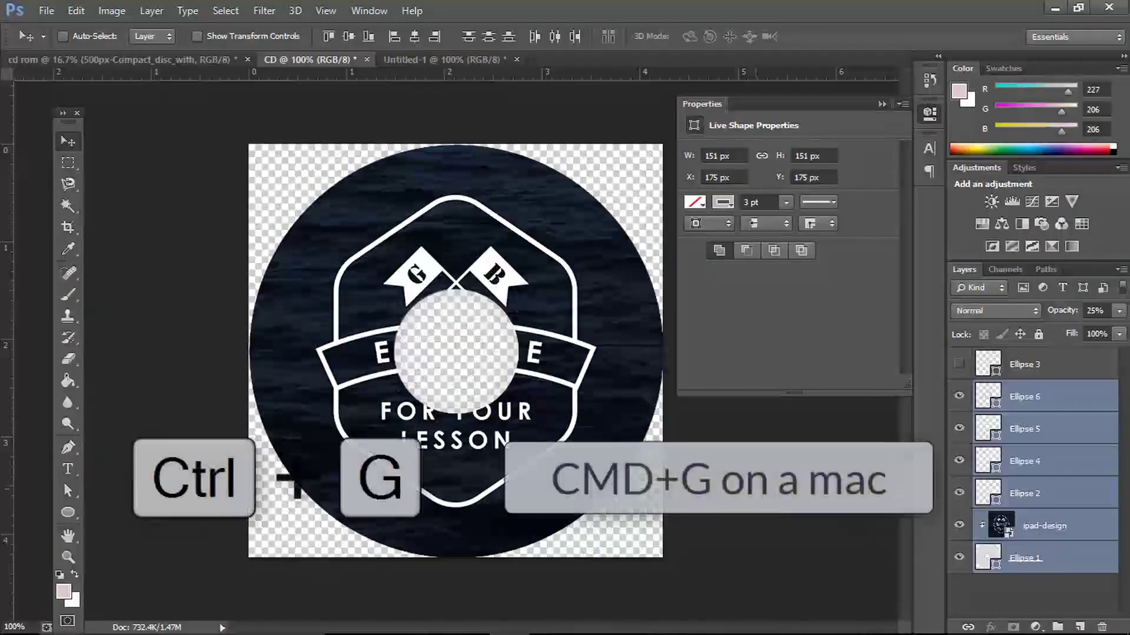
key(ctrl+g)
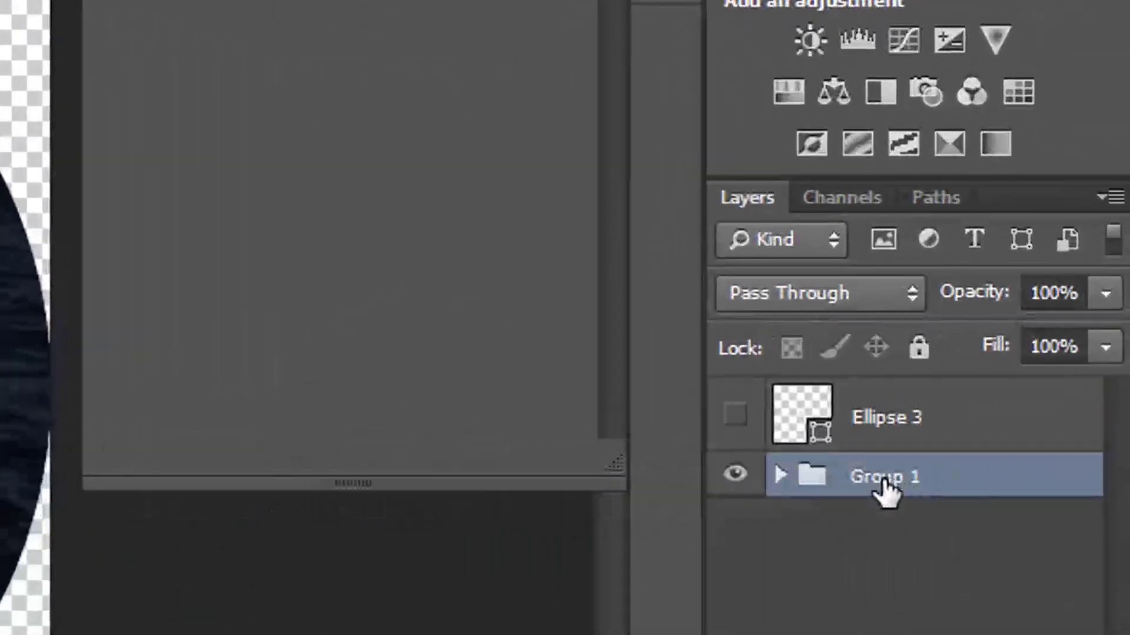
double_click(1024, 393)
text(CD ROM MOCK UP)
key(Return)
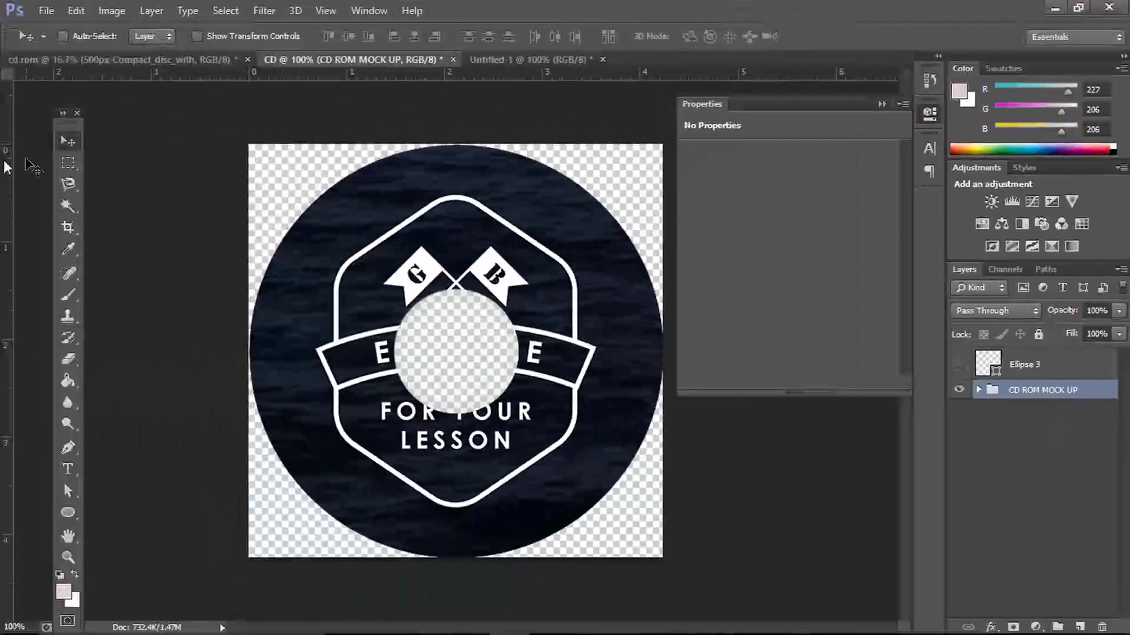
Copy the CD ROM MOCK UP group into the pink Untitled-1 document and convert it to a smart object
drag(373, 222, 310, 200)
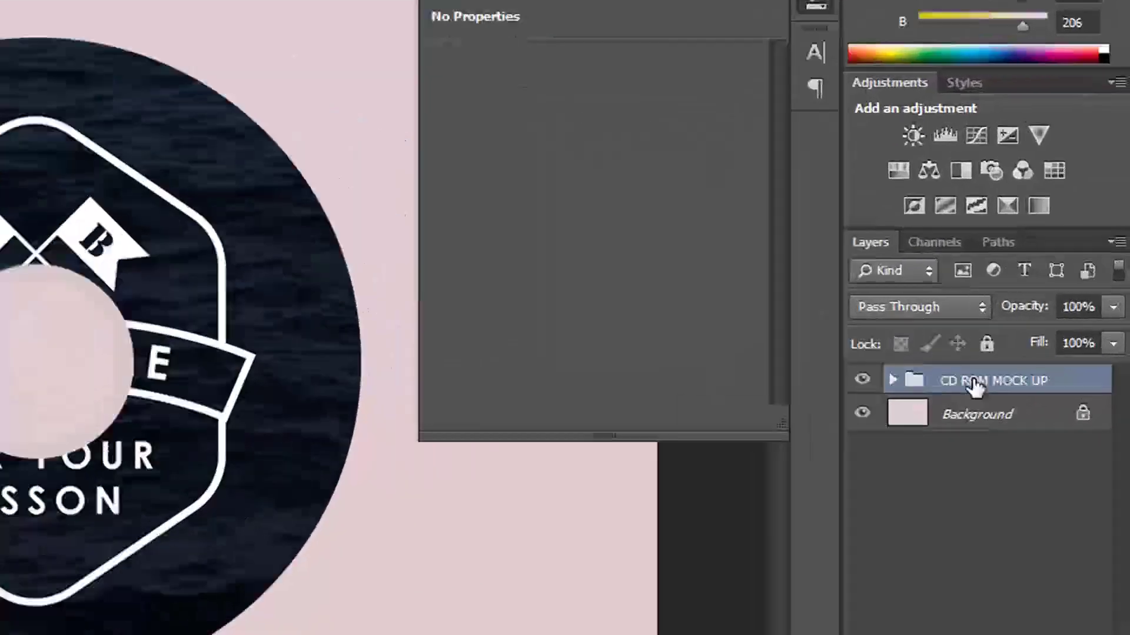
right_click(1044, 359)
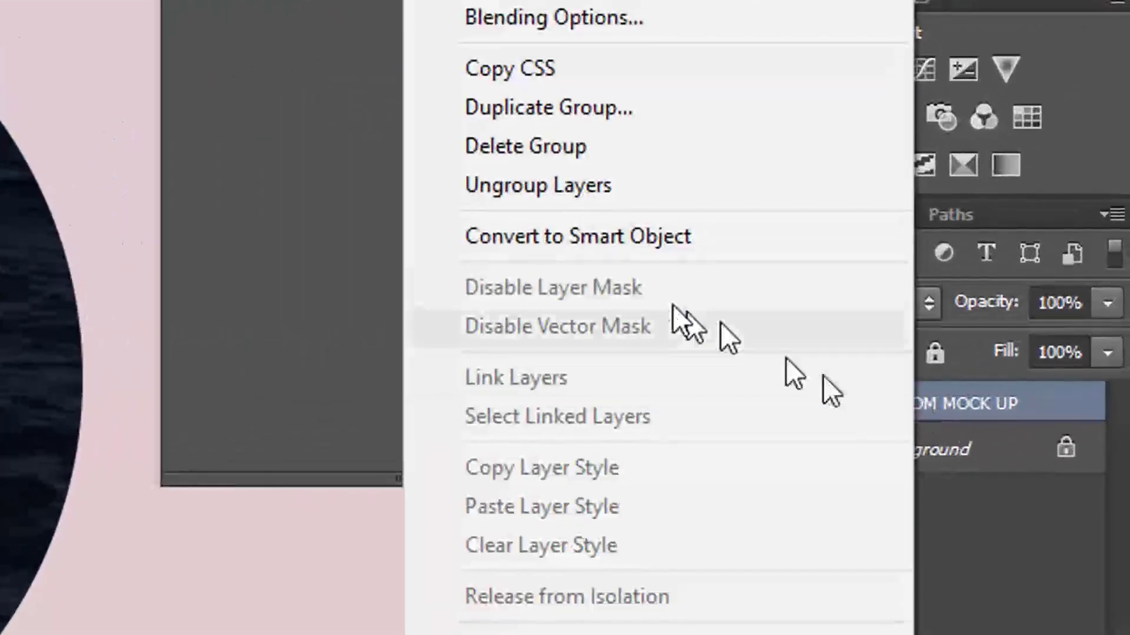
click(620, 242)
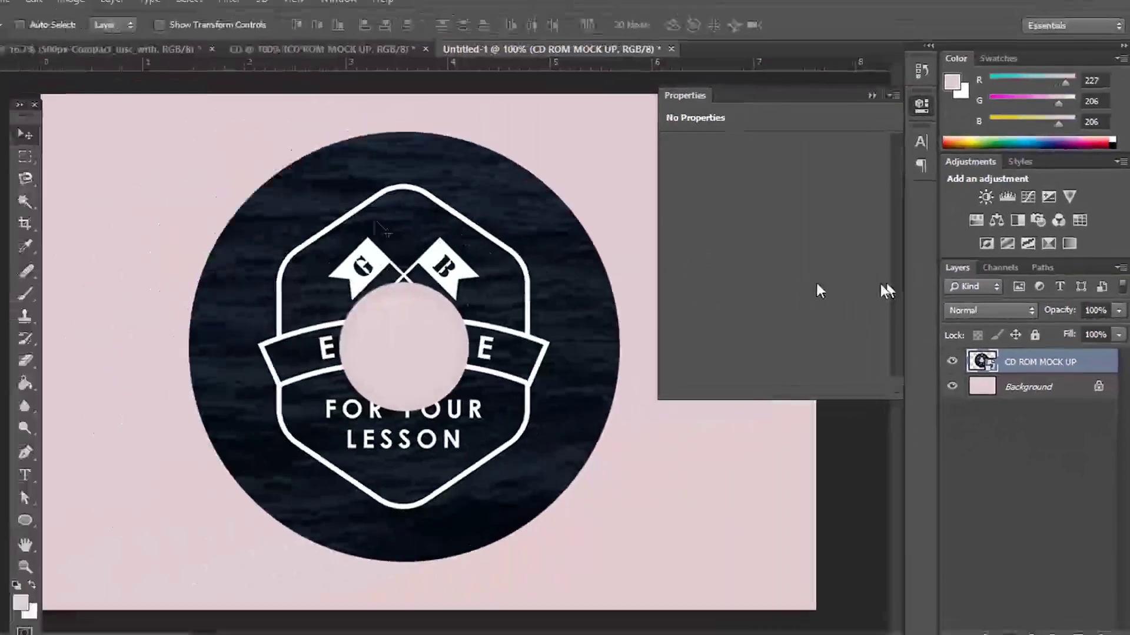
Try squeezing the CD smart object horizontally to about 50% width with Free Transform, and undo the transformation
click(25, 156)
right_click(472, 294)
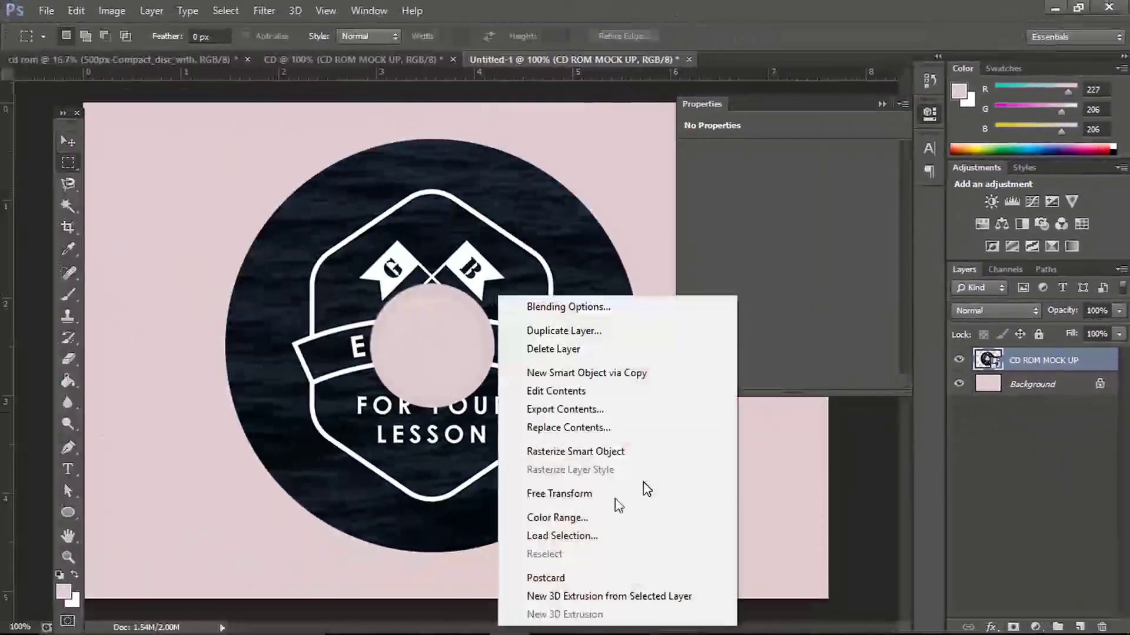
click(589, 492)
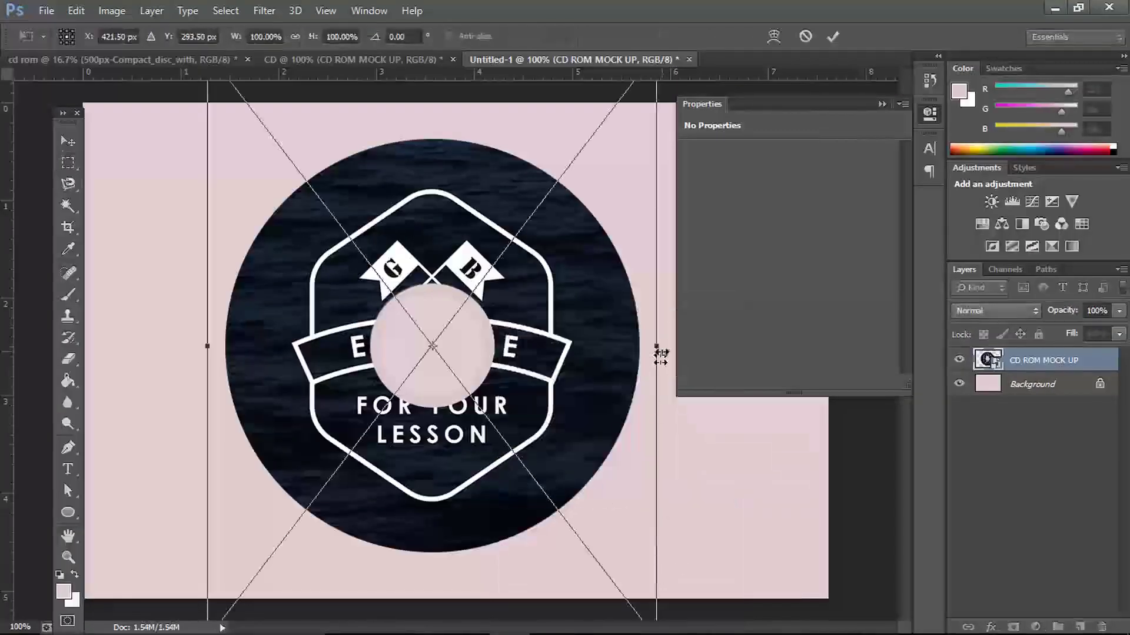
drag(660, 347, 550, 355)
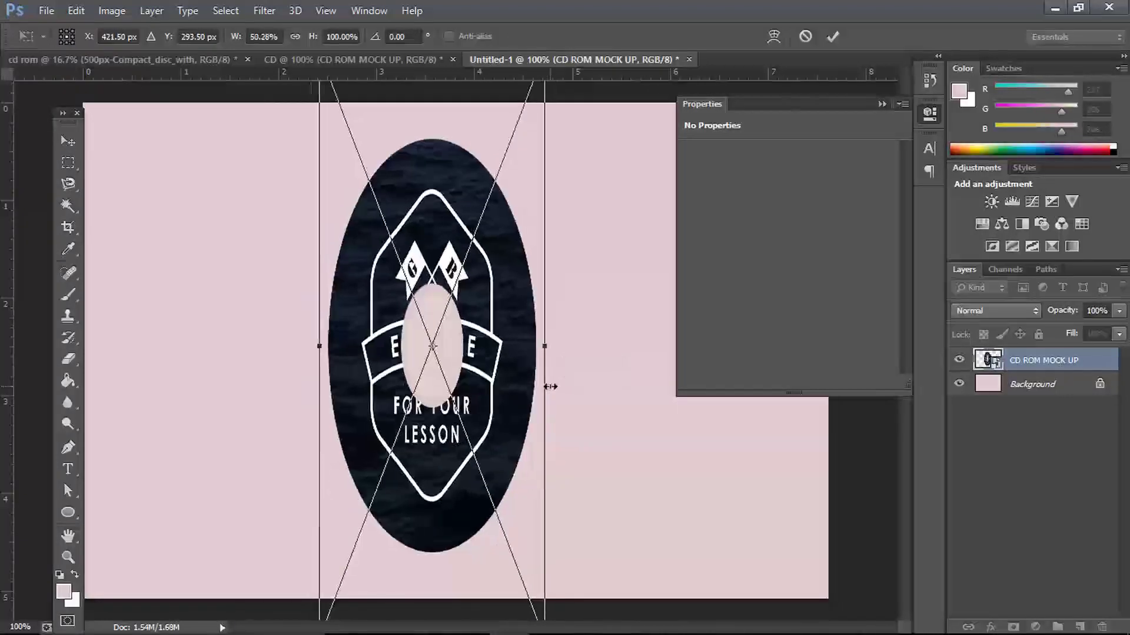
key(Return)
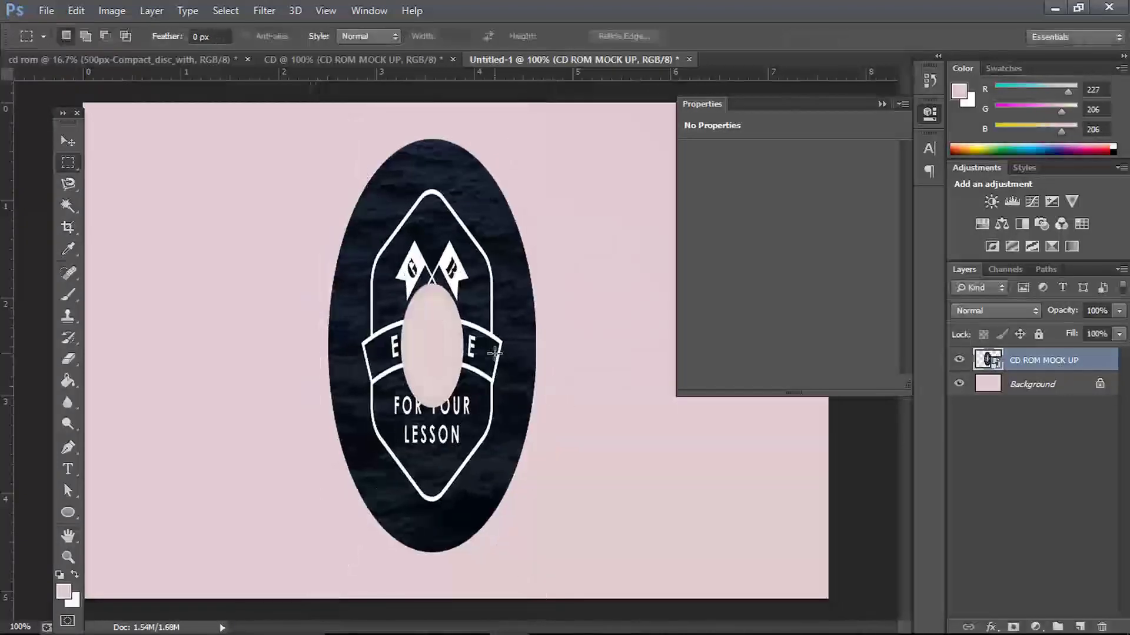
key(ctrl+z)
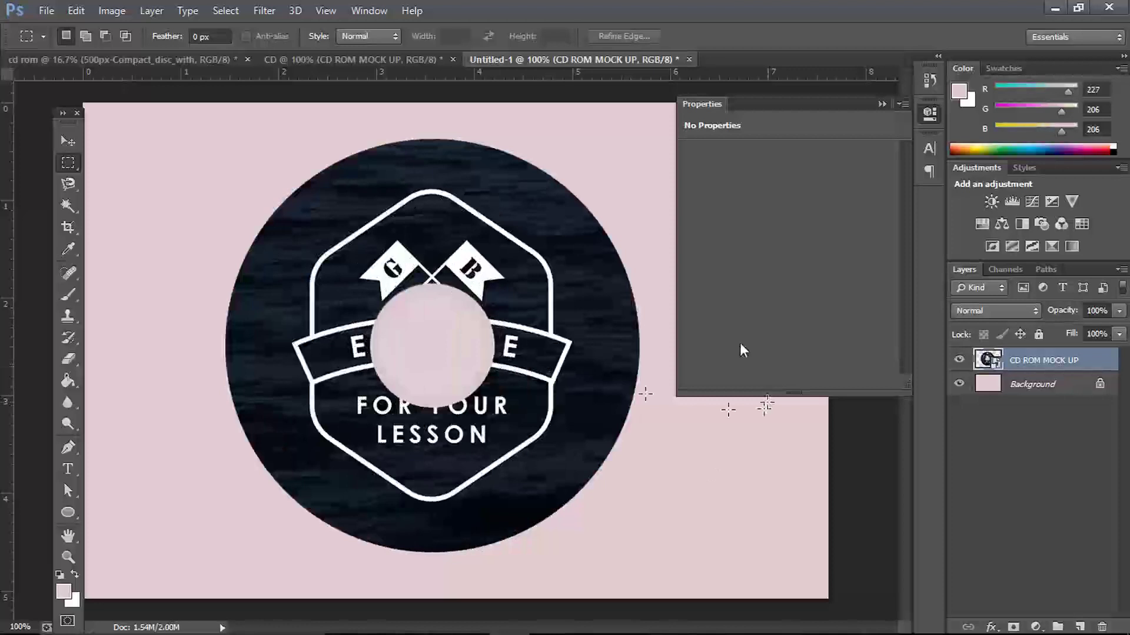
Add a Drop Shadow to the CD ROM MOCK UP layer with 55% opacity, 4 px distance and 5 px size
double_click(1110, 373)
click(767, 432)
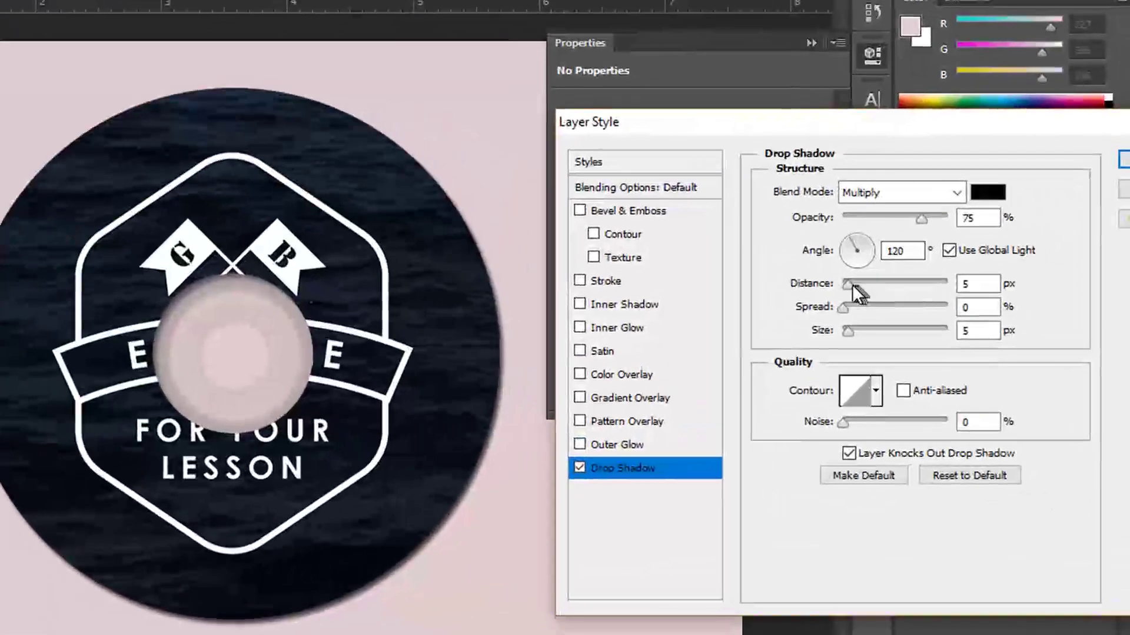
click(910, 292)
mouse_move(848, 284)
mouse_down()
mouse_move(836, 285)
mouse_move(845, 288)
mouse_up()
drag(847, 330, 844, 329)
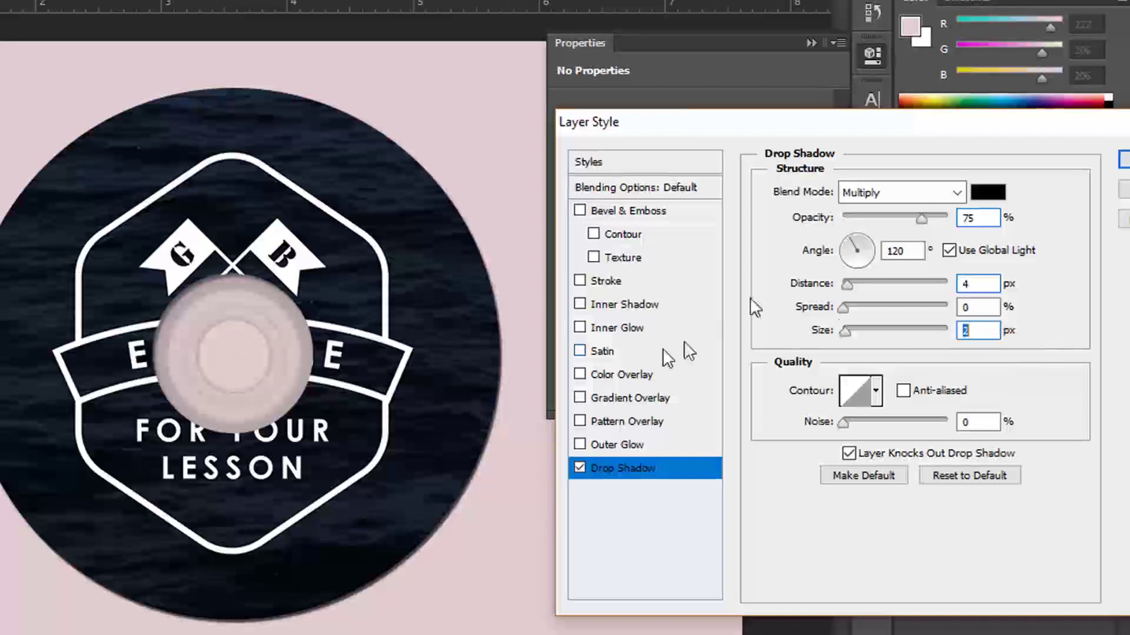
click(897, 215)
drag(846, 330, 848, 331)
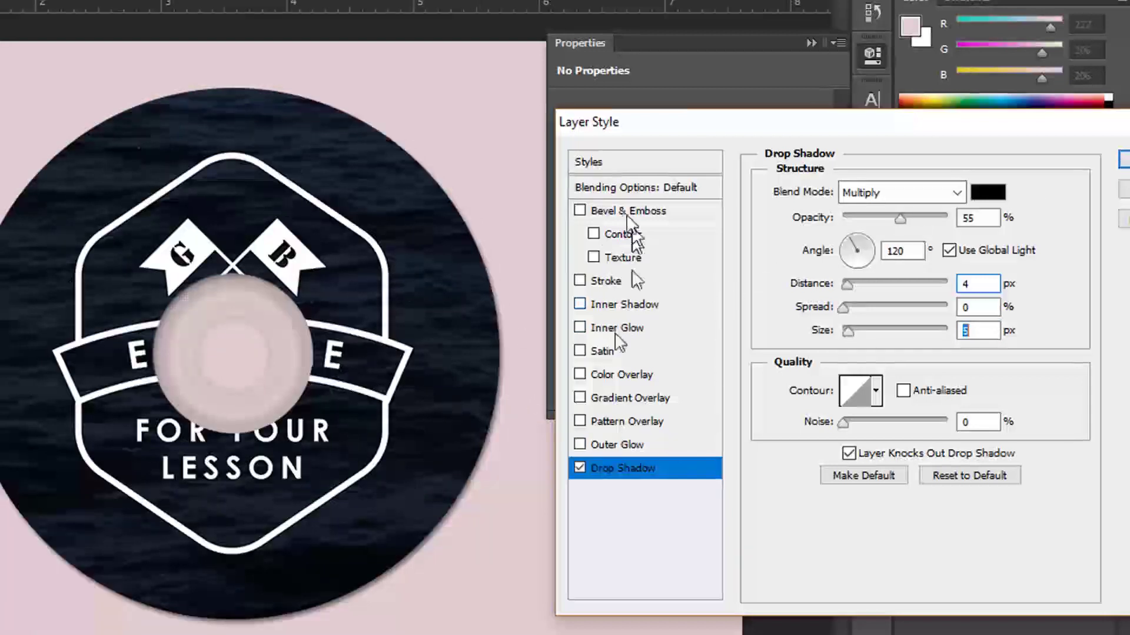
Add a smooth Inner Bevel to the CD layer with a size of 2 px
click(581, 211)
click(639, 214)
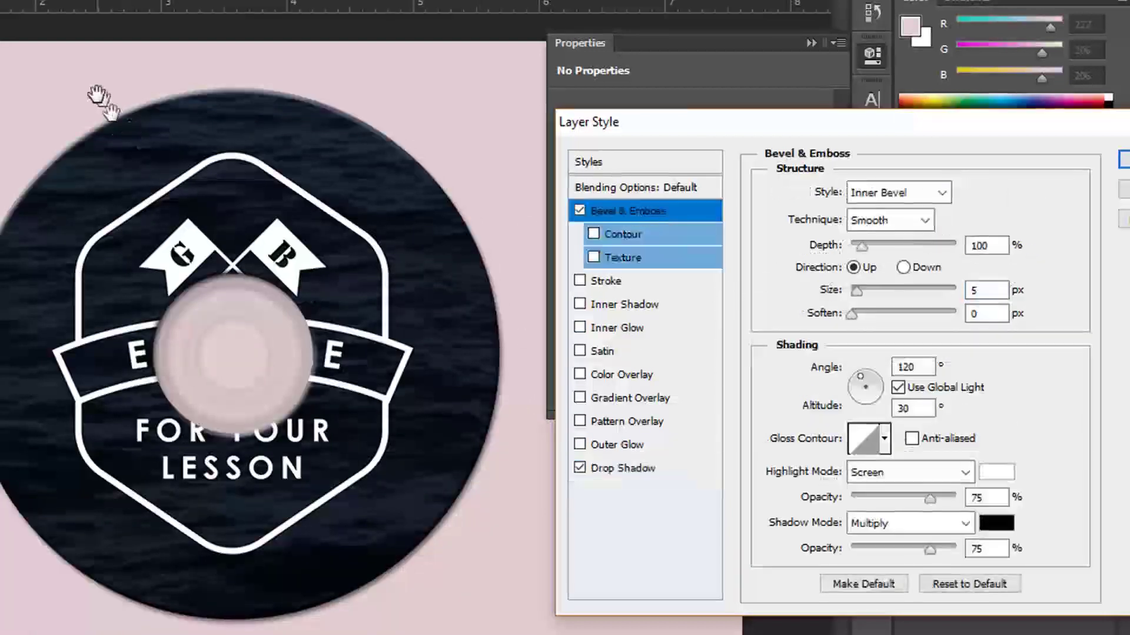
drag(856, 292, 856, 289)
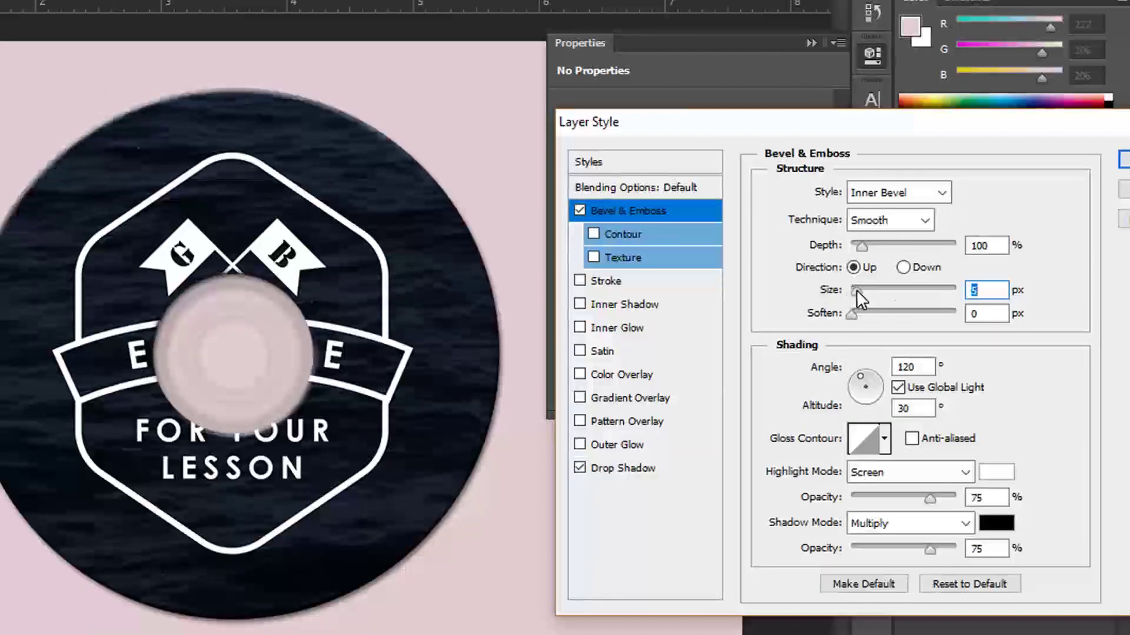
text(2)
click(980, 242)
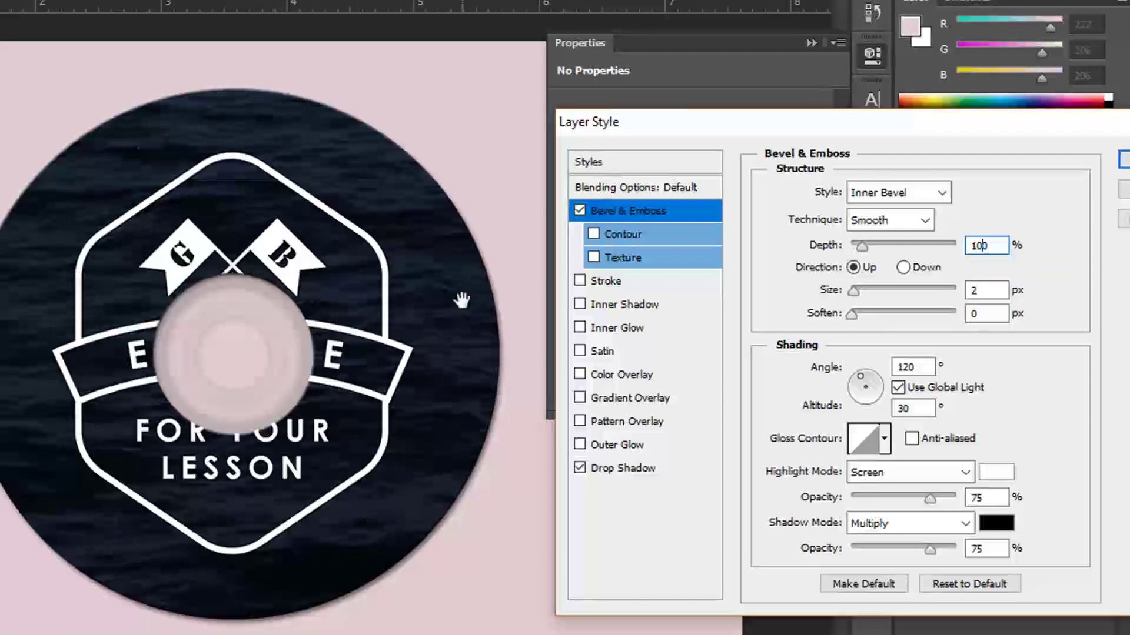
Enable Texture for the CD layer's bevel and apply a coarse grey streaked pattern to it
click(593, 257)
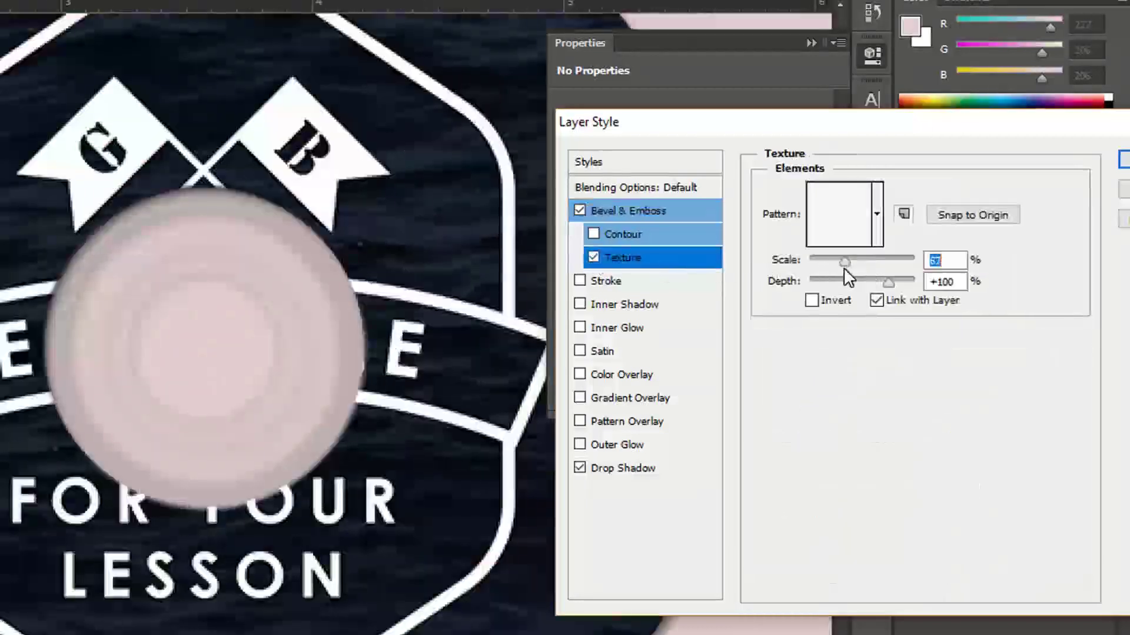
click(877, 214)
scroll(944, 313, down, 5)
click(912, 331)
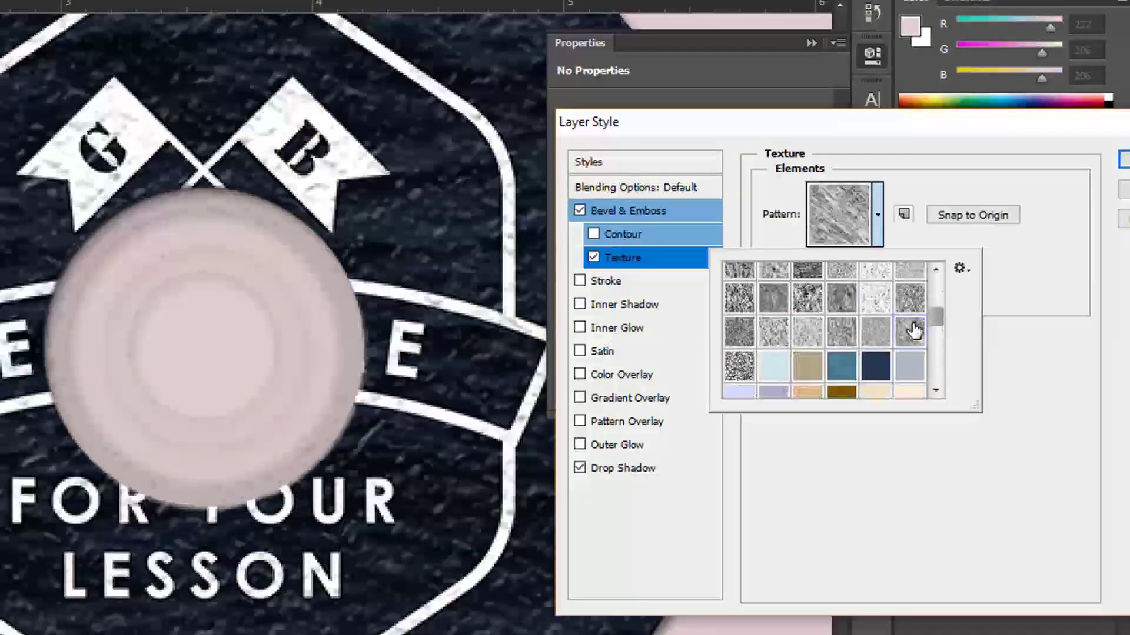
Try a pale speckled pattern for the bevel texture at 25% scale and +71% depth
click(911, 238)
click(836, 233)
scroll(765, 330, down, 3)
click(749, 339)
click(1000, 346)
click(862, 280)
mouse_move(822, 259)
mouse_down()
mouse_move(746, 266)
mouse_move(835, 263)
mouse_up()
key(ctrl+minus)
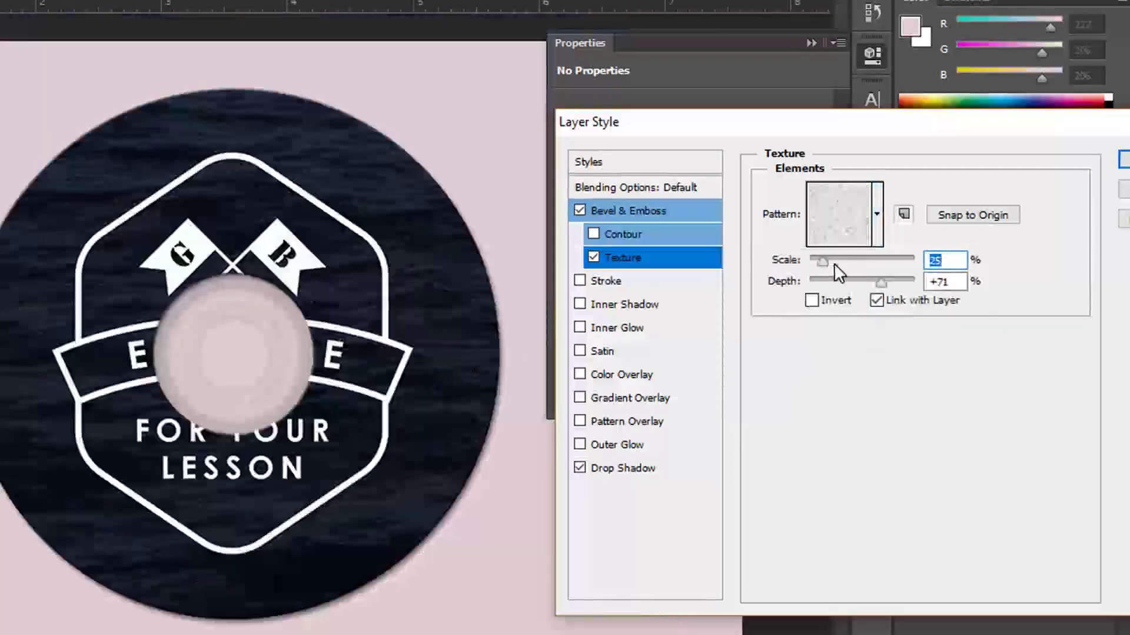
Change the bevel texture to a fine mid-grey pattern, inverted, with 37% scale and +87% depth
click(876, 213)
click(807, 318)
click(771, 324)
double_click(771, 323)
click(827, 260)
mouse_move(866, 281)
mouse_down()
mouse_move(900, 288)
mouse_move(886, 281)
mouse_up()
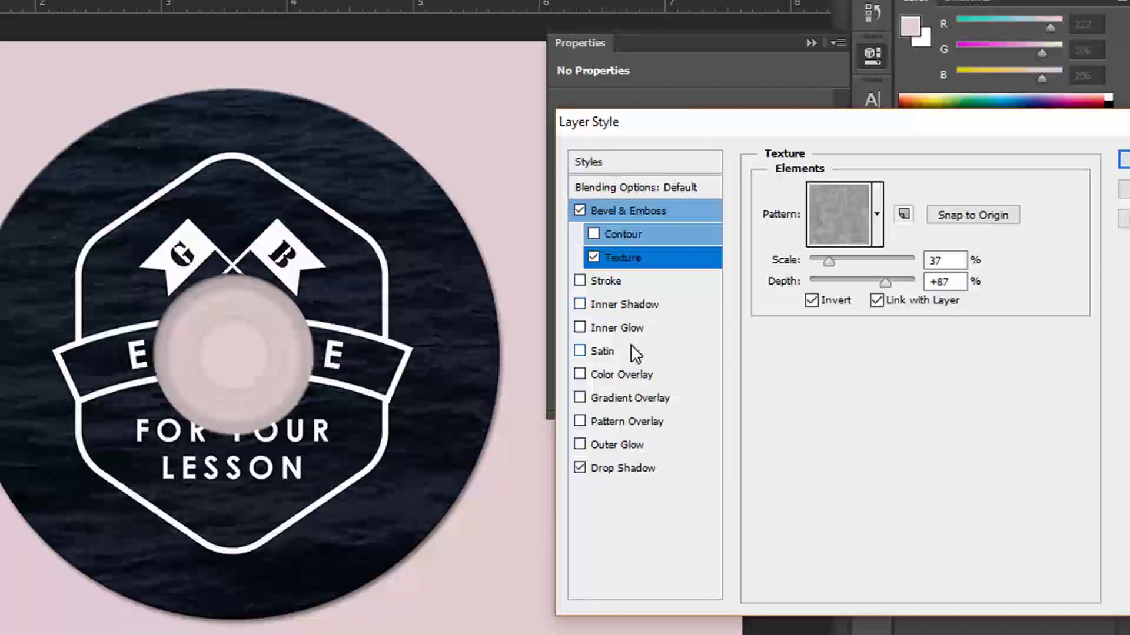
Add a black-to-white linear Gradient Overlay at 90° to the CD layer and try the Multiply blend mode
click(647, 397)
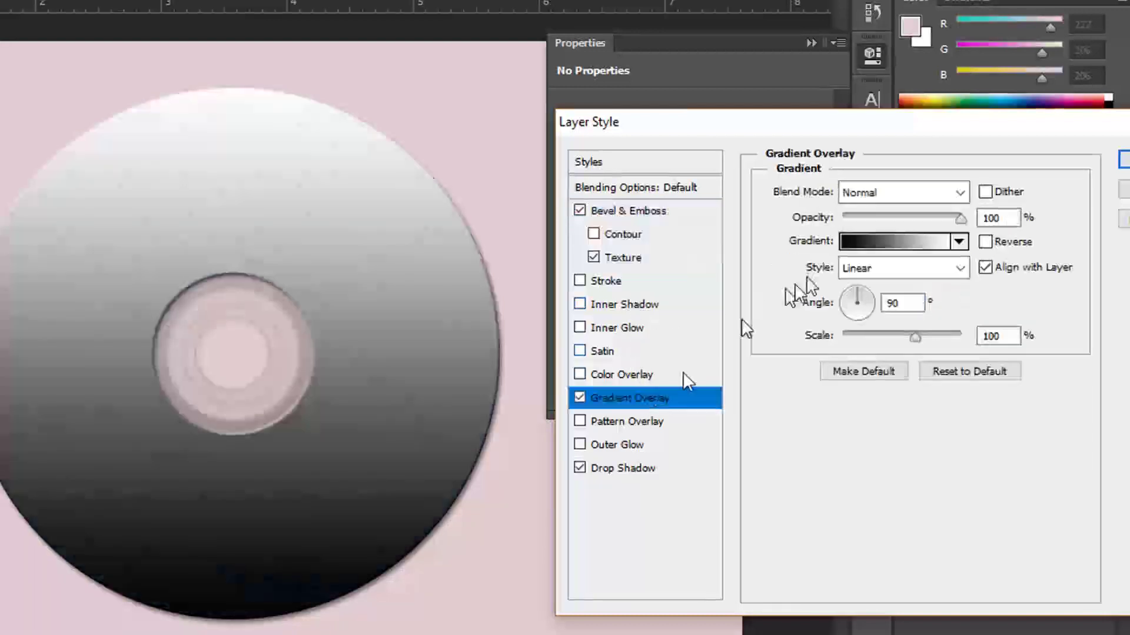
click(894, 192)
click(888, 8)
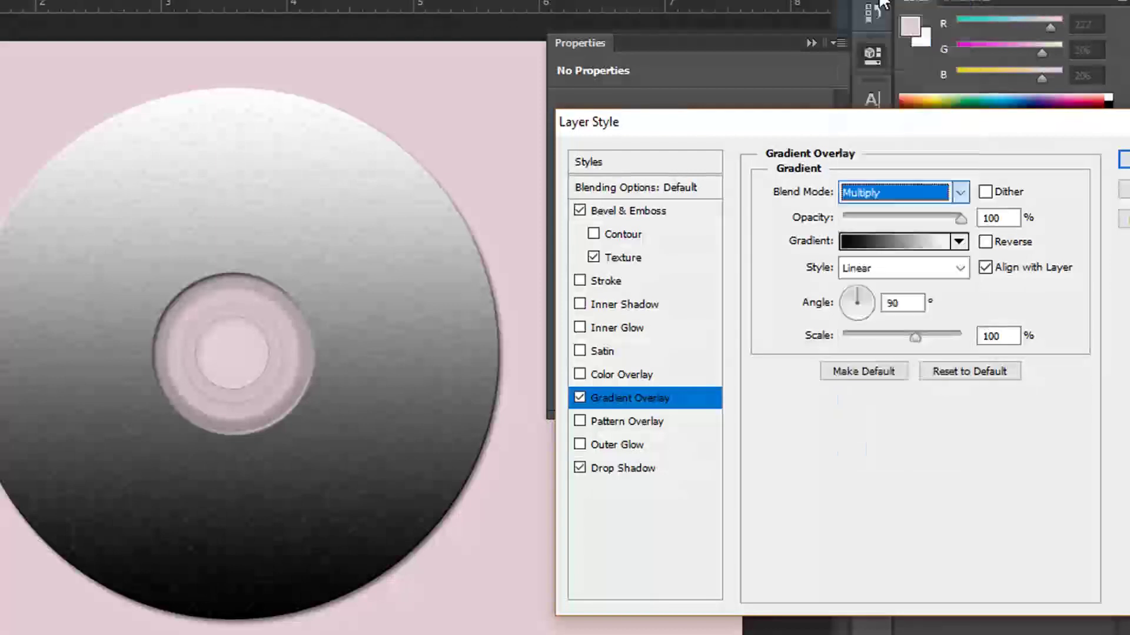
key(Up)
key(Down)
key(Down)
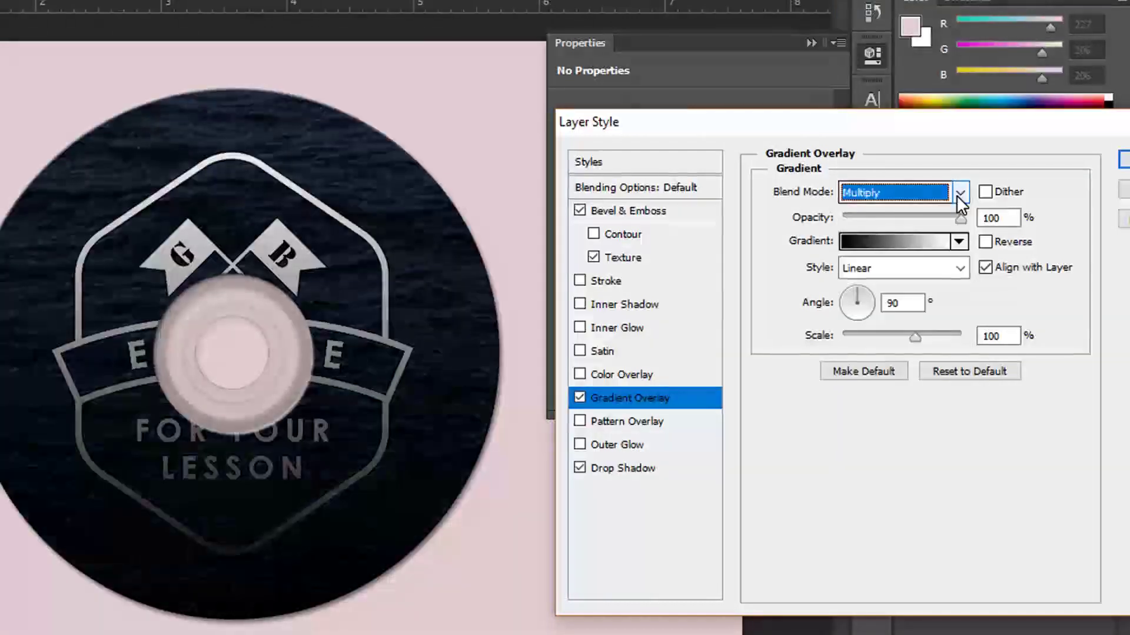
Set the CD's Gradient Overlay to the Screen blend mode, greatly reduce its opacity and apply the layer style
key(Down)
key(Down)
key(Down)
key(Down)
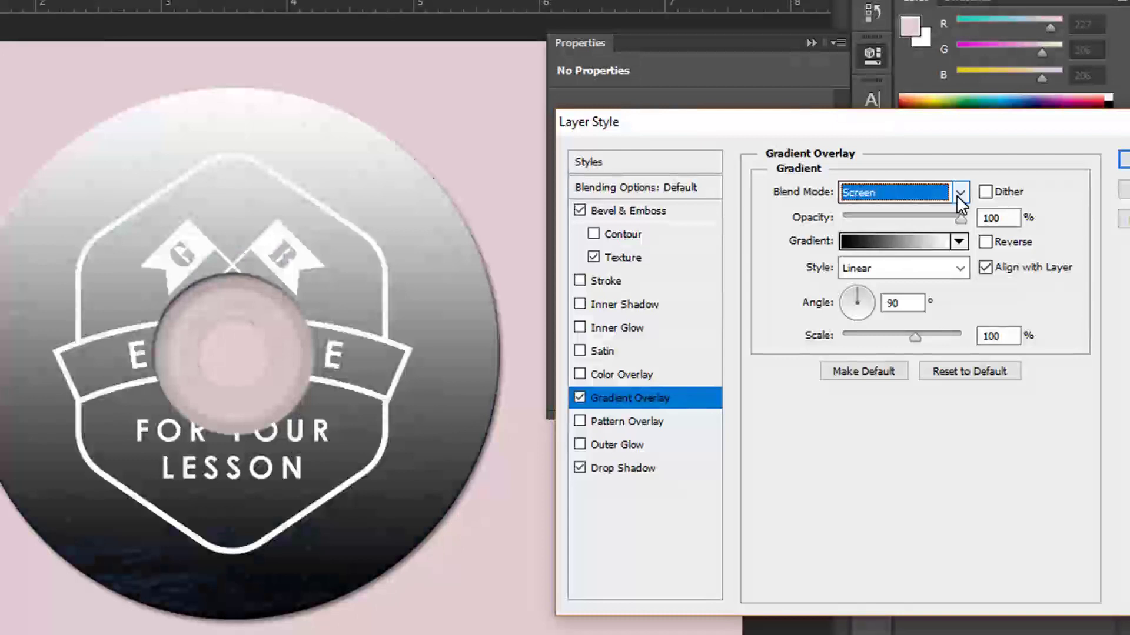
key(Down)
key(Up)
drag(960, 218, 859, 217)
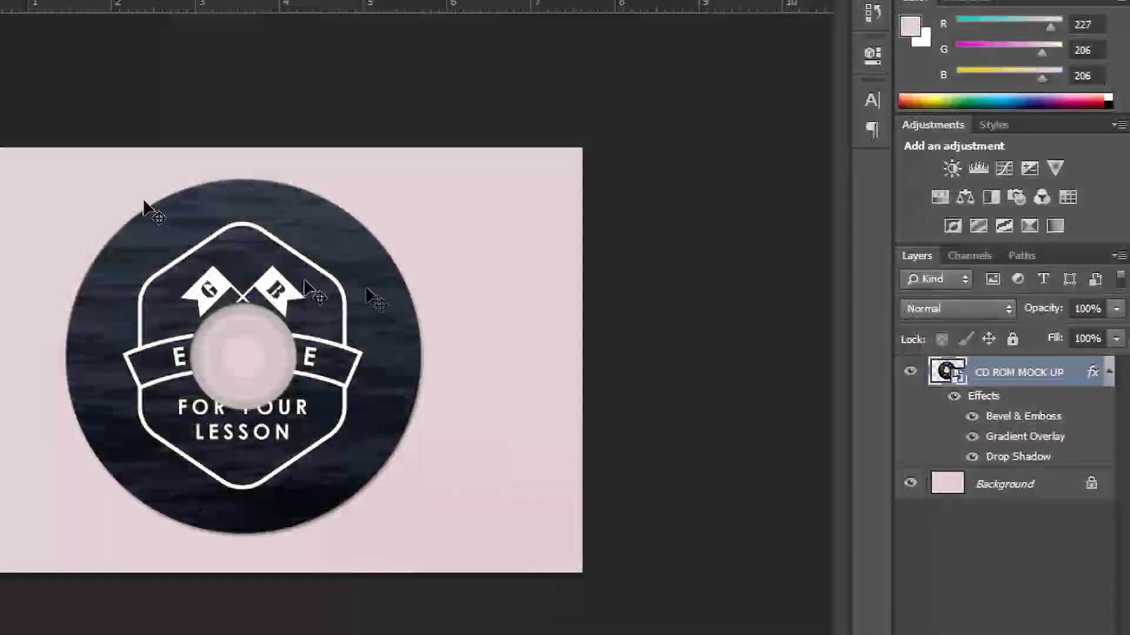
Move the CD slightly to the right and down on the pink background
drag(272, 253, 372, 266)
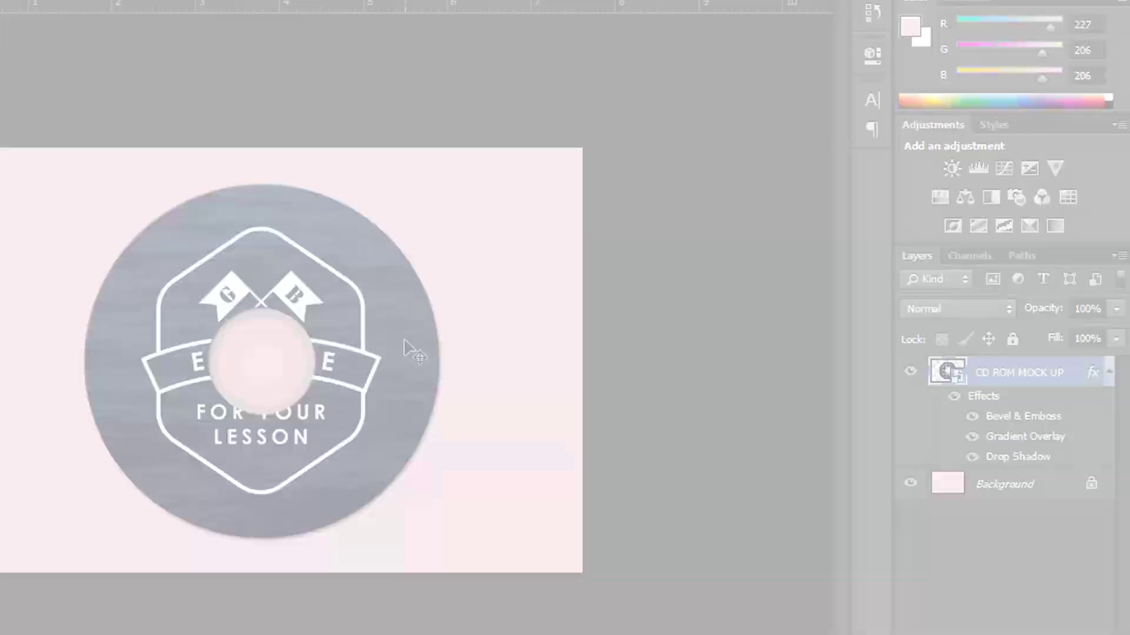